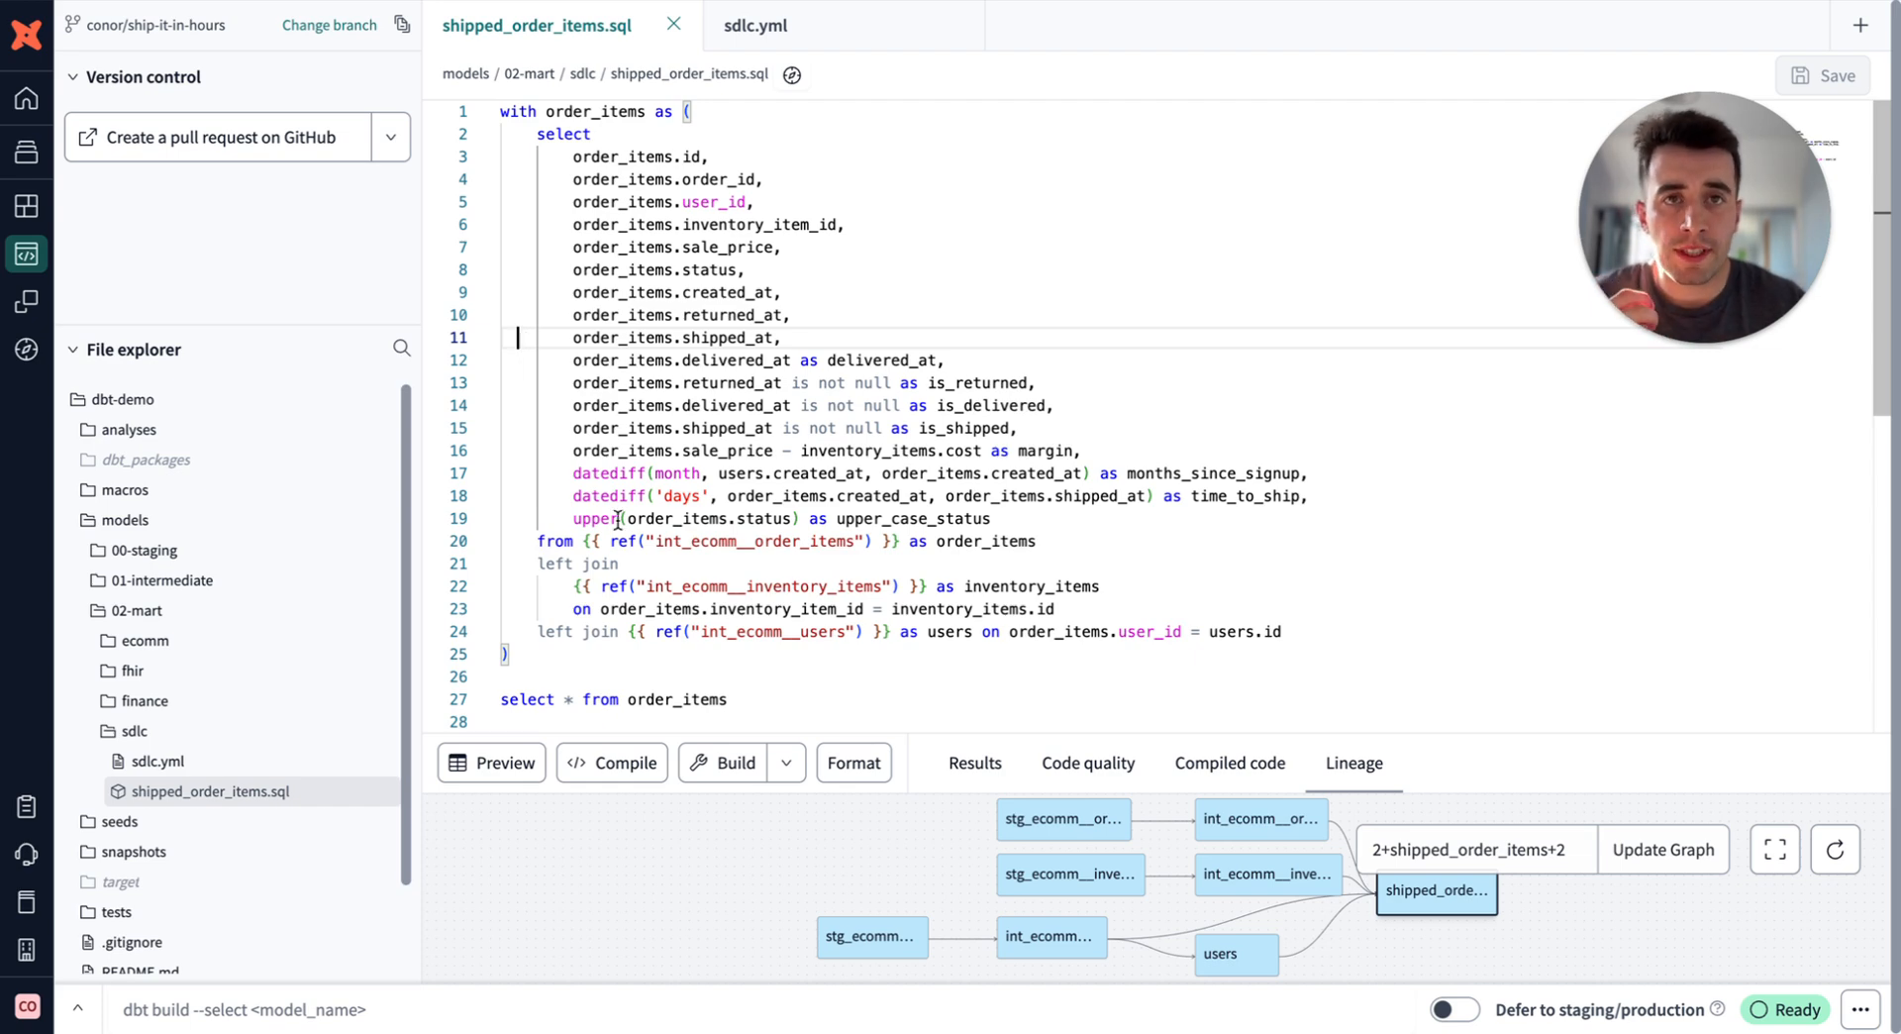
Step: Change the datediff unit for time_to_ship in shipped_order_items.sql to 'hours' and save the file
double_click(699, 500)
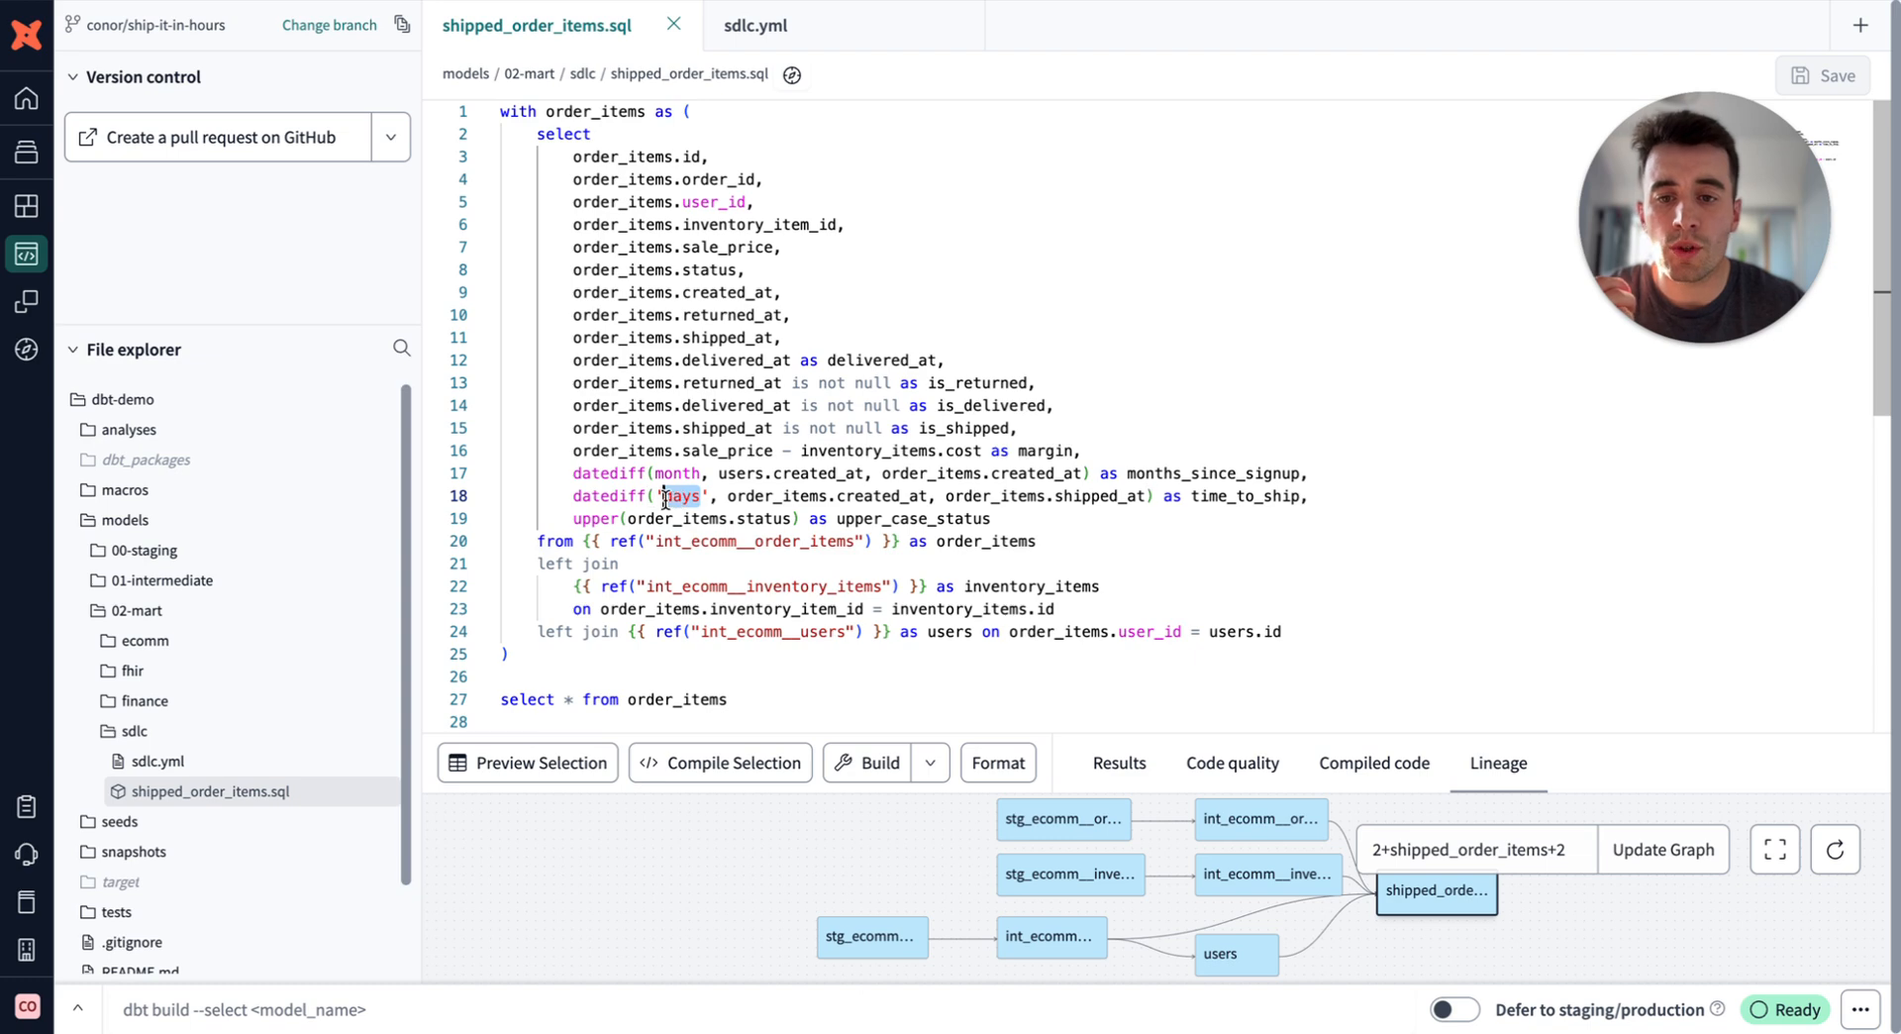
text(hours)
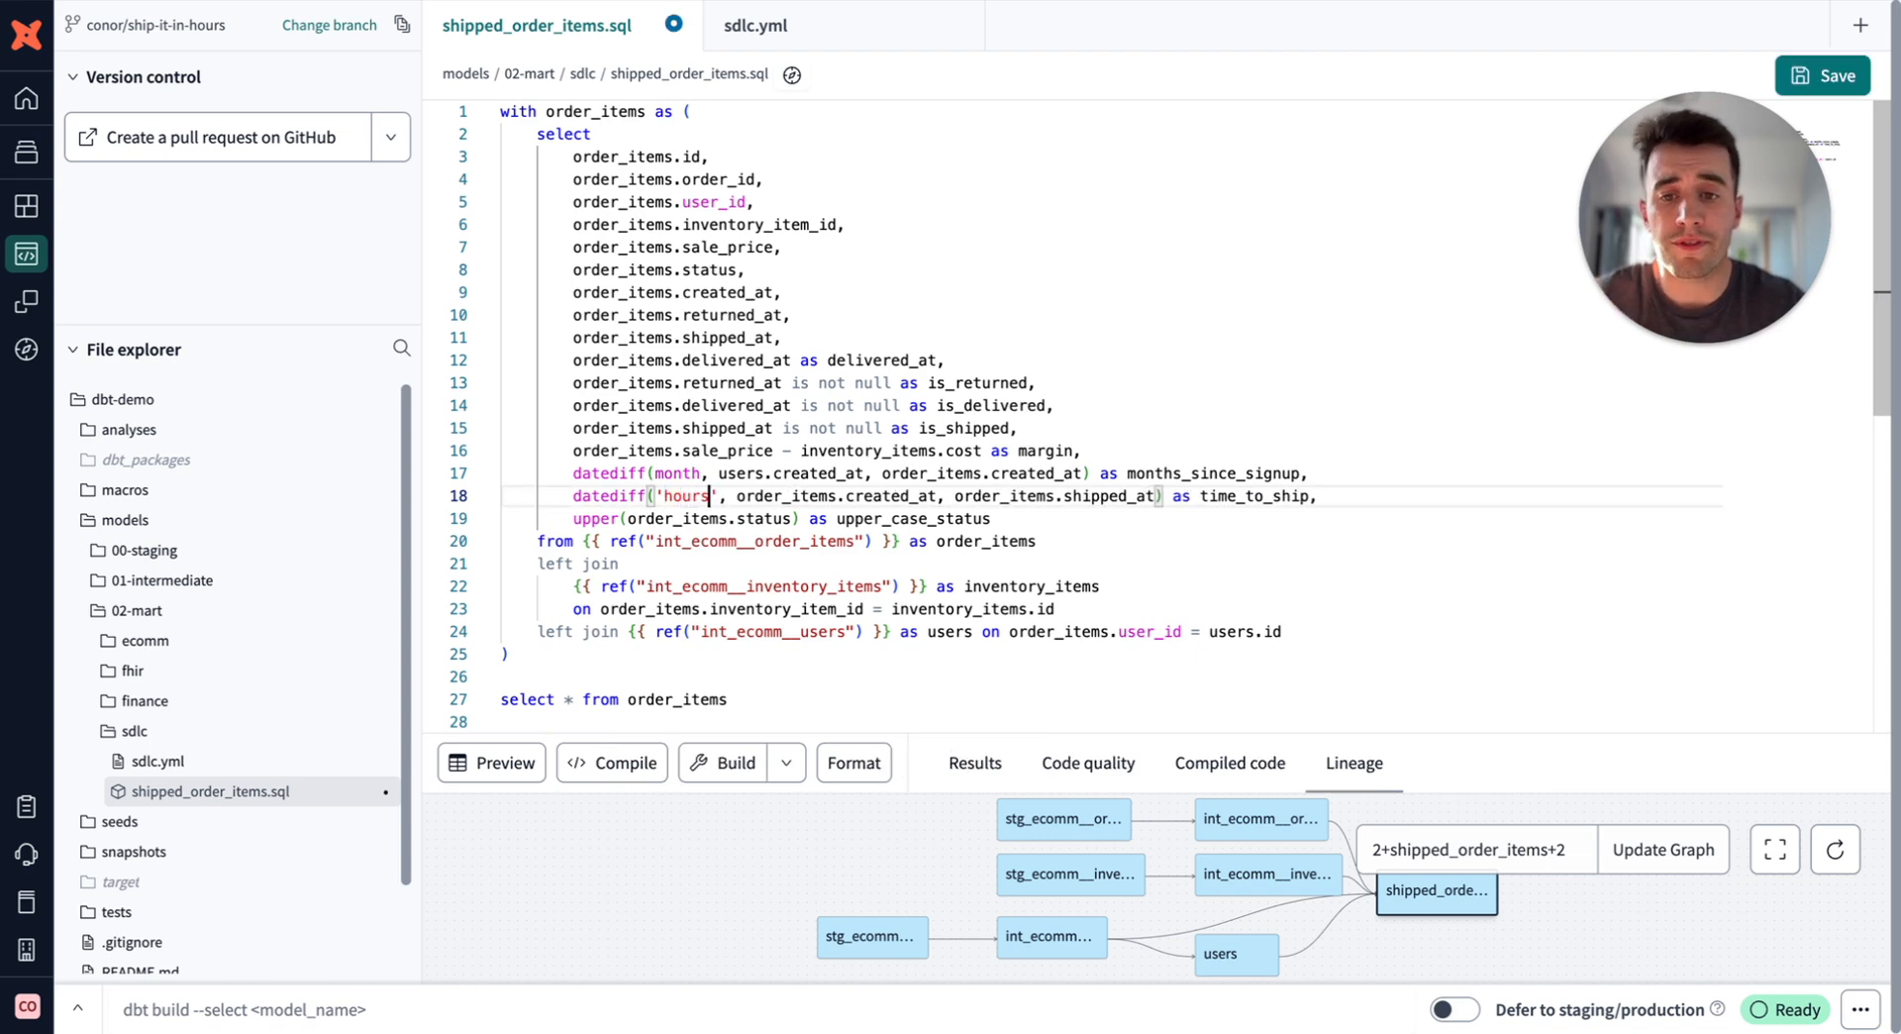
key(ctrl+s)
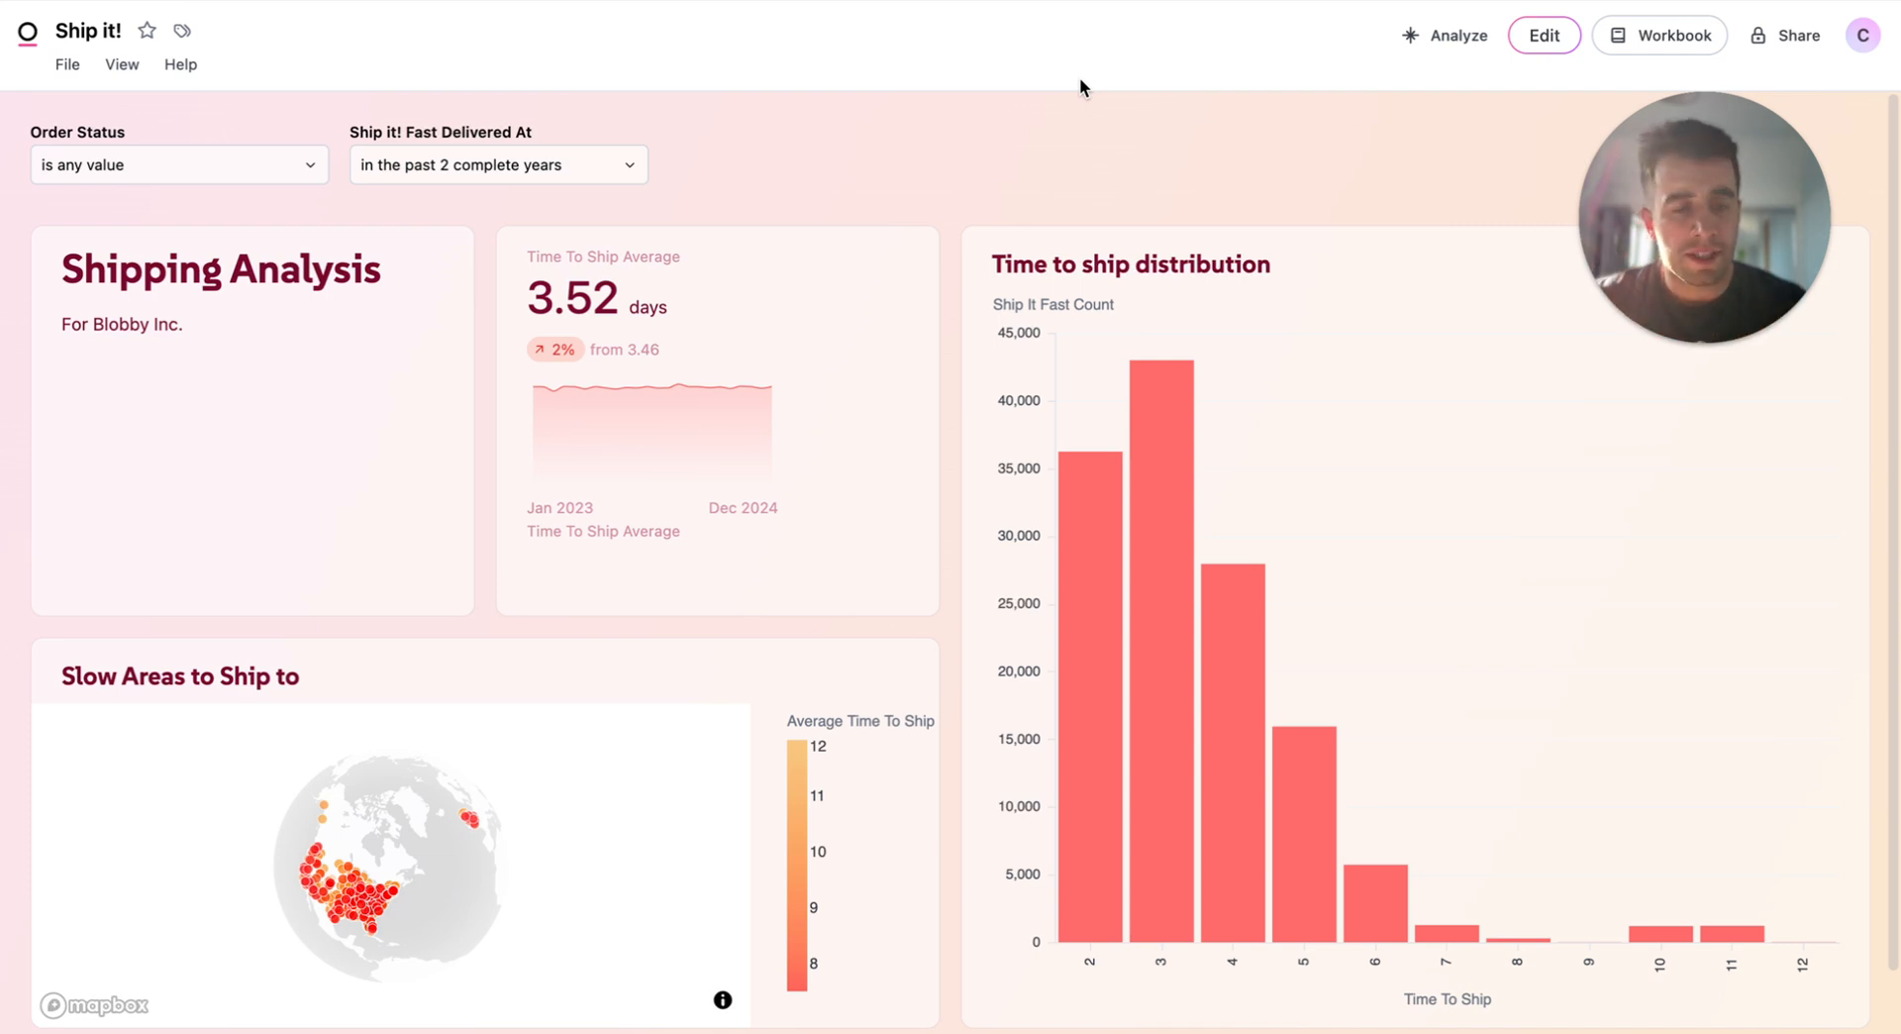
Step: From the Omni Ship it! workbook, create a model branch named new-dbt-model-edits under the author's prefix and switch it to the personal dbt dev environment
click(1674, 39)
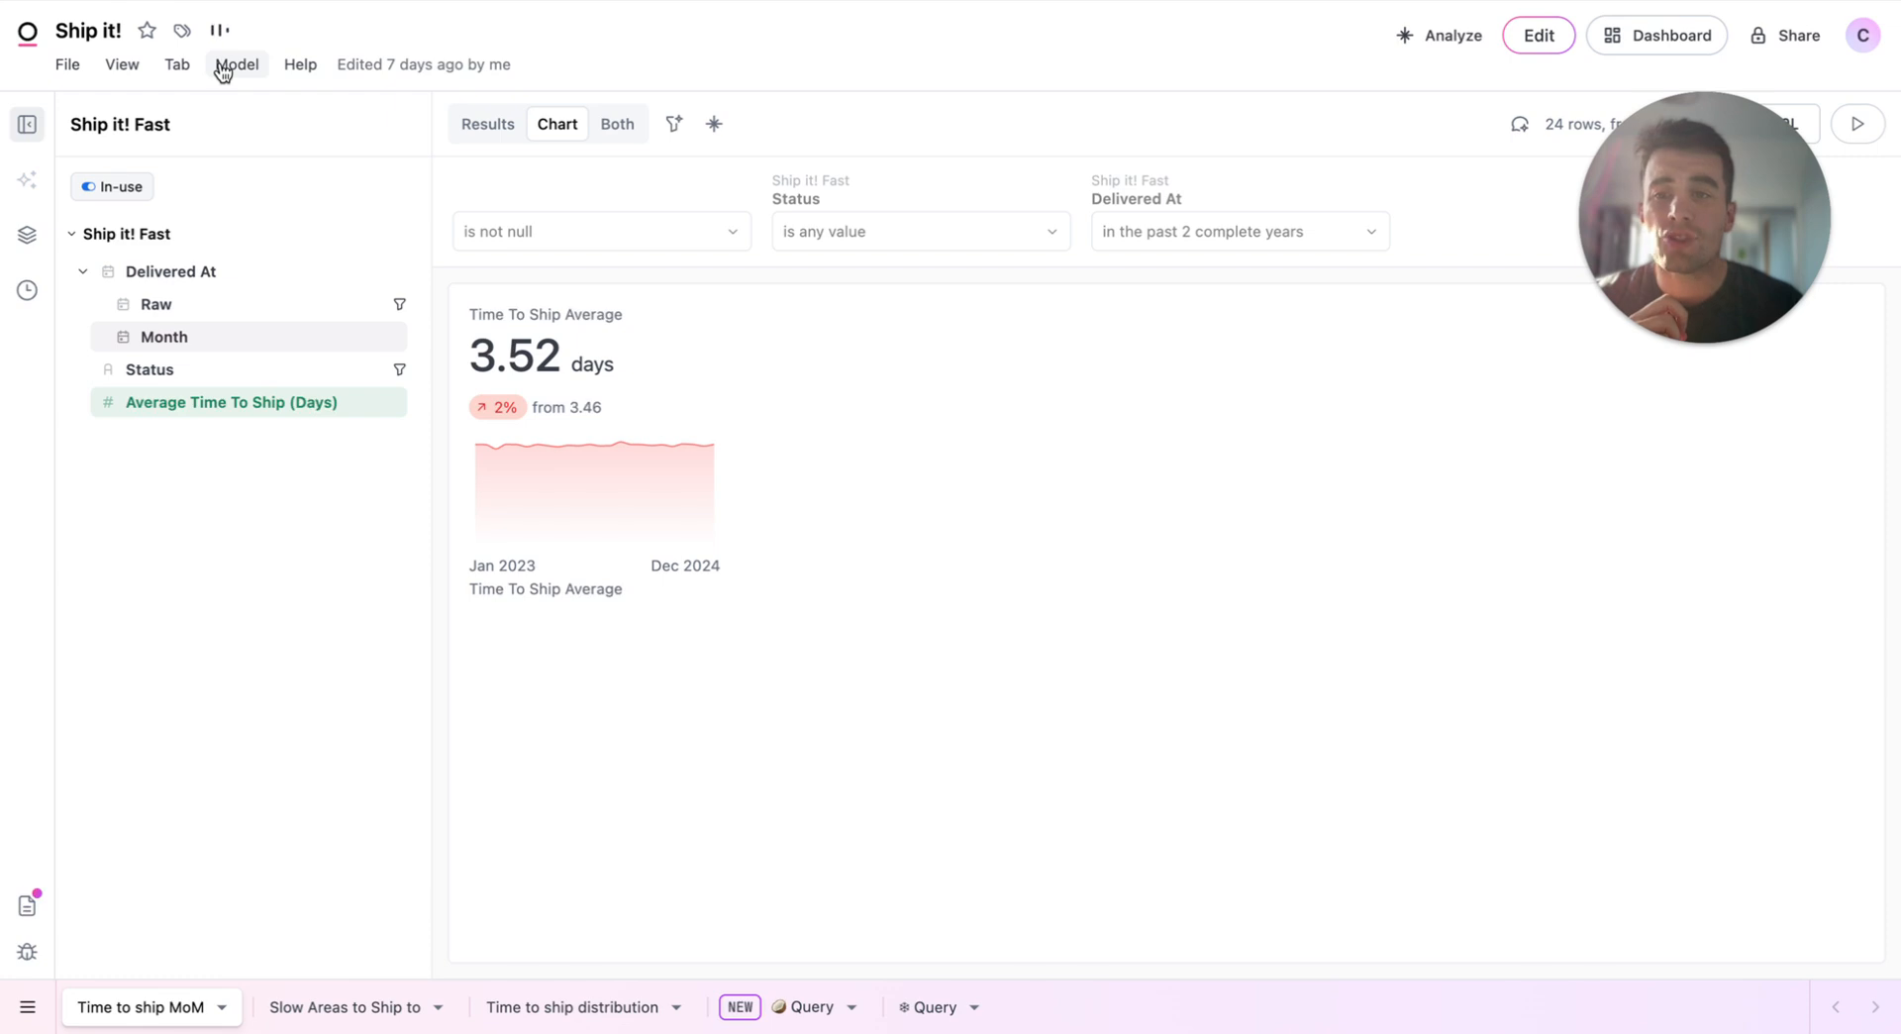
click(236, 65)
mouse_move(432, 236)
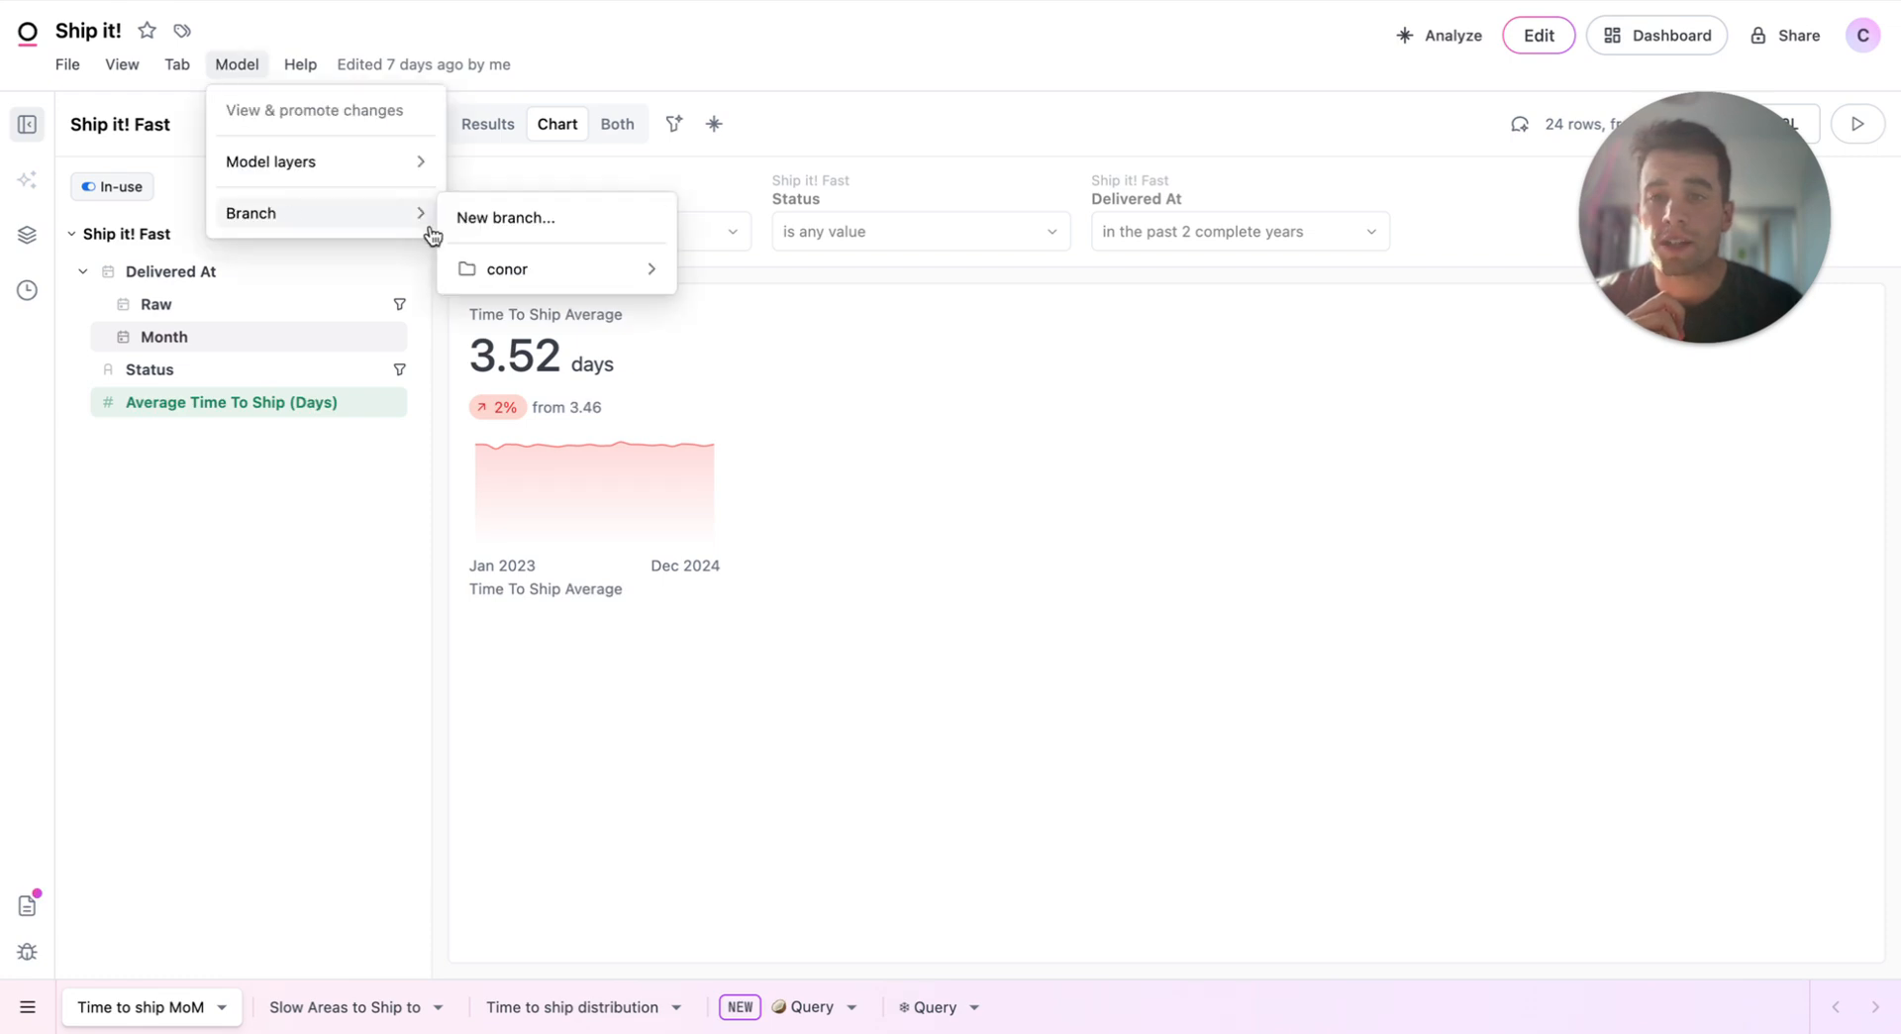
click(495, 220)
text(conor/)
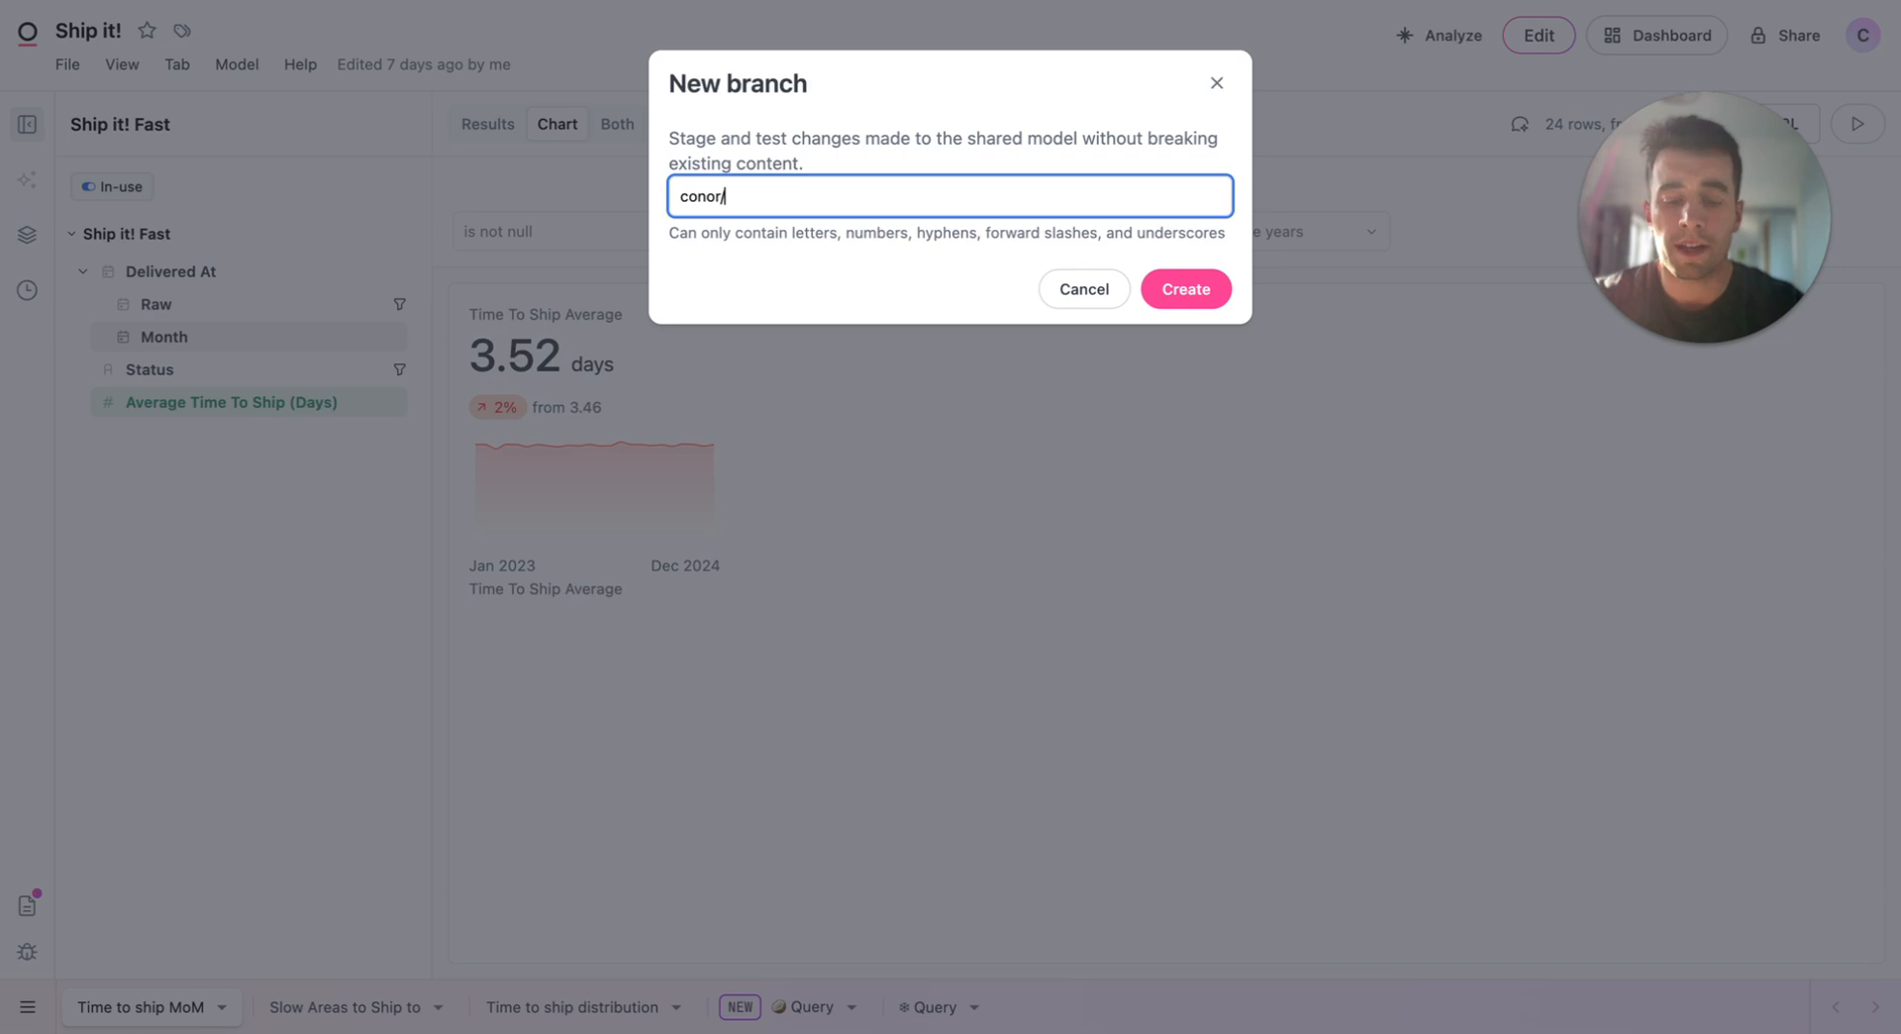
text(new-dbt-mode;)
text(-edit)
key(Return)
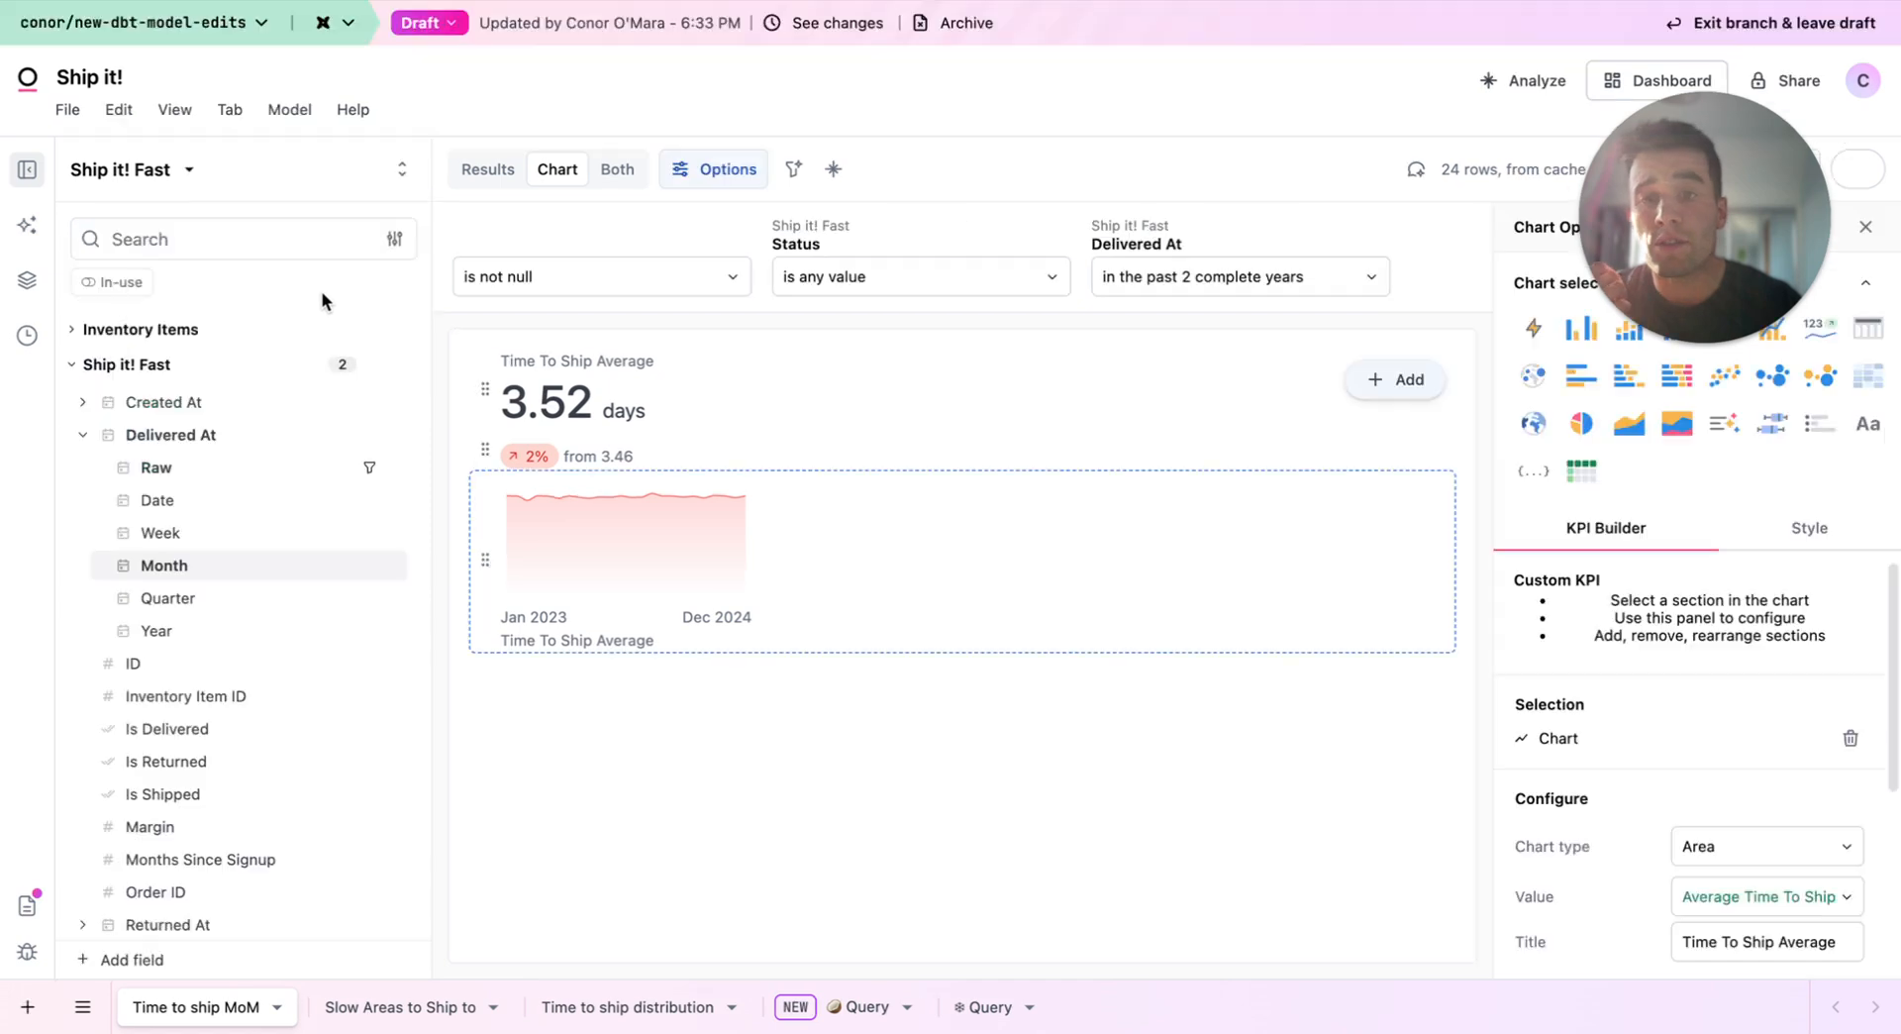
click(338, 23)
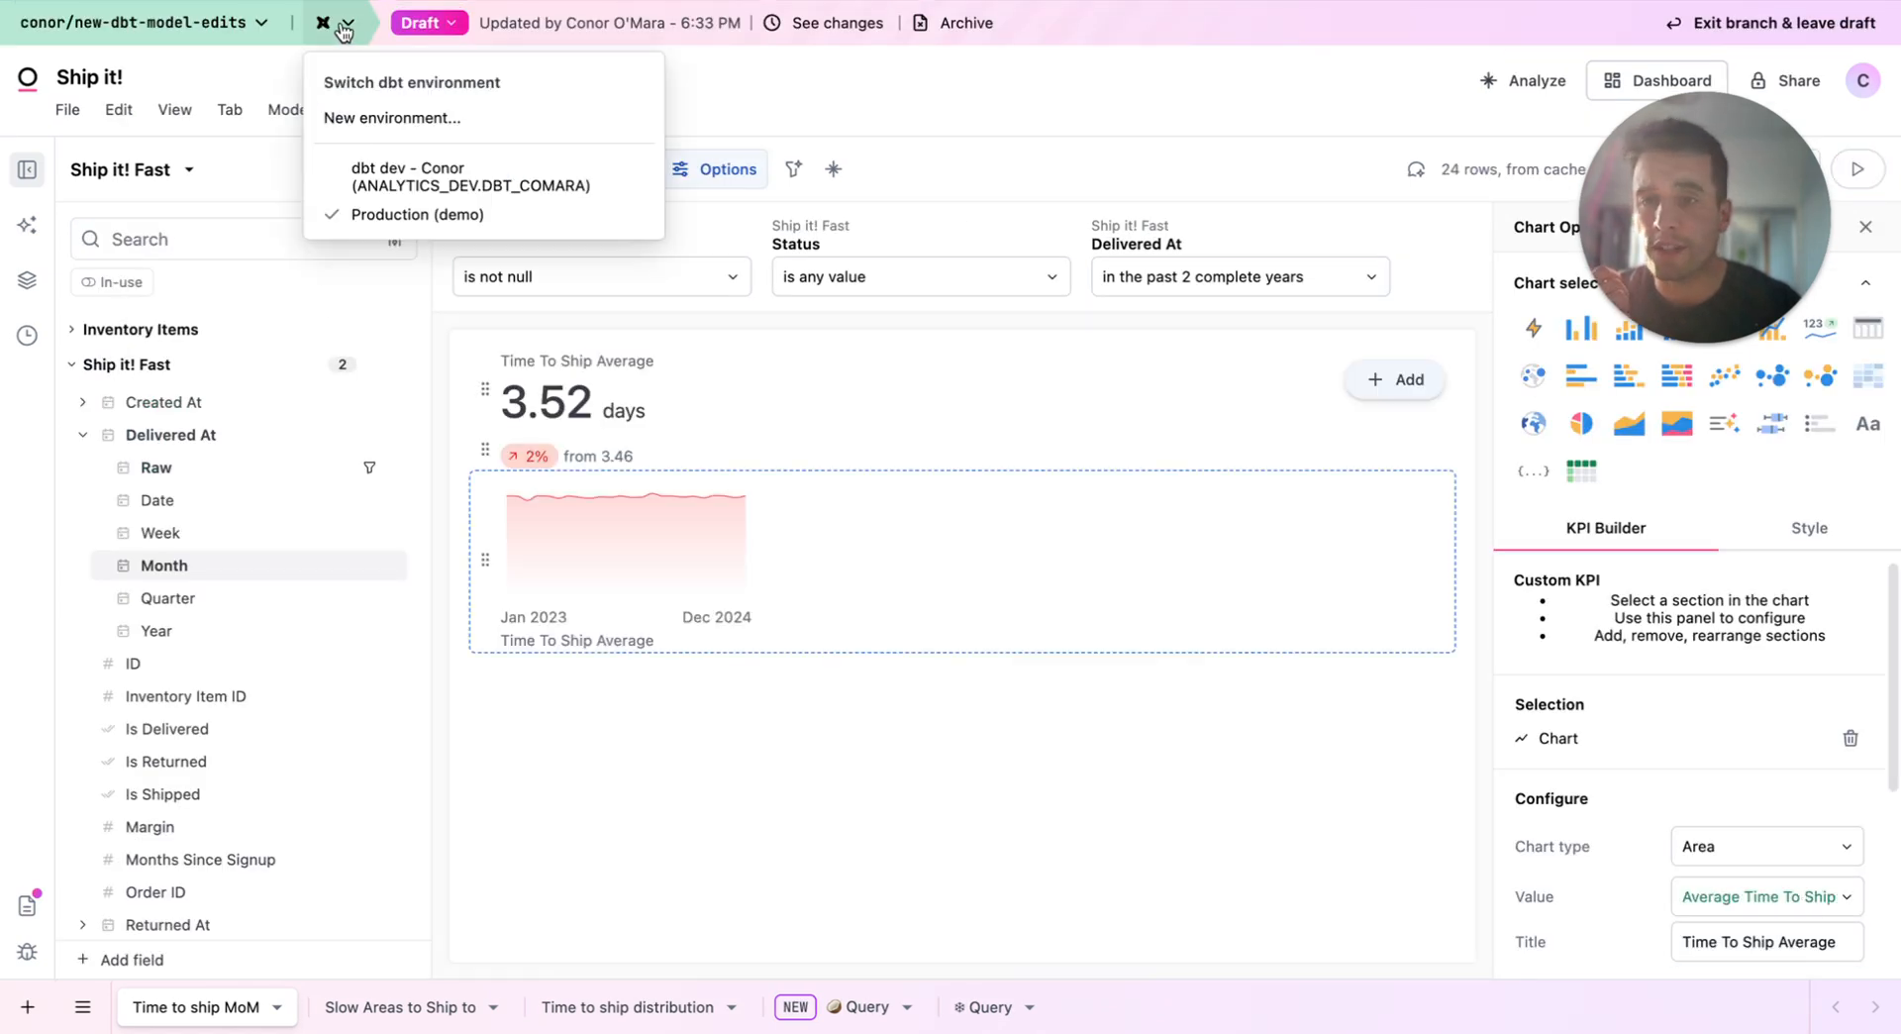
click(410, 188)
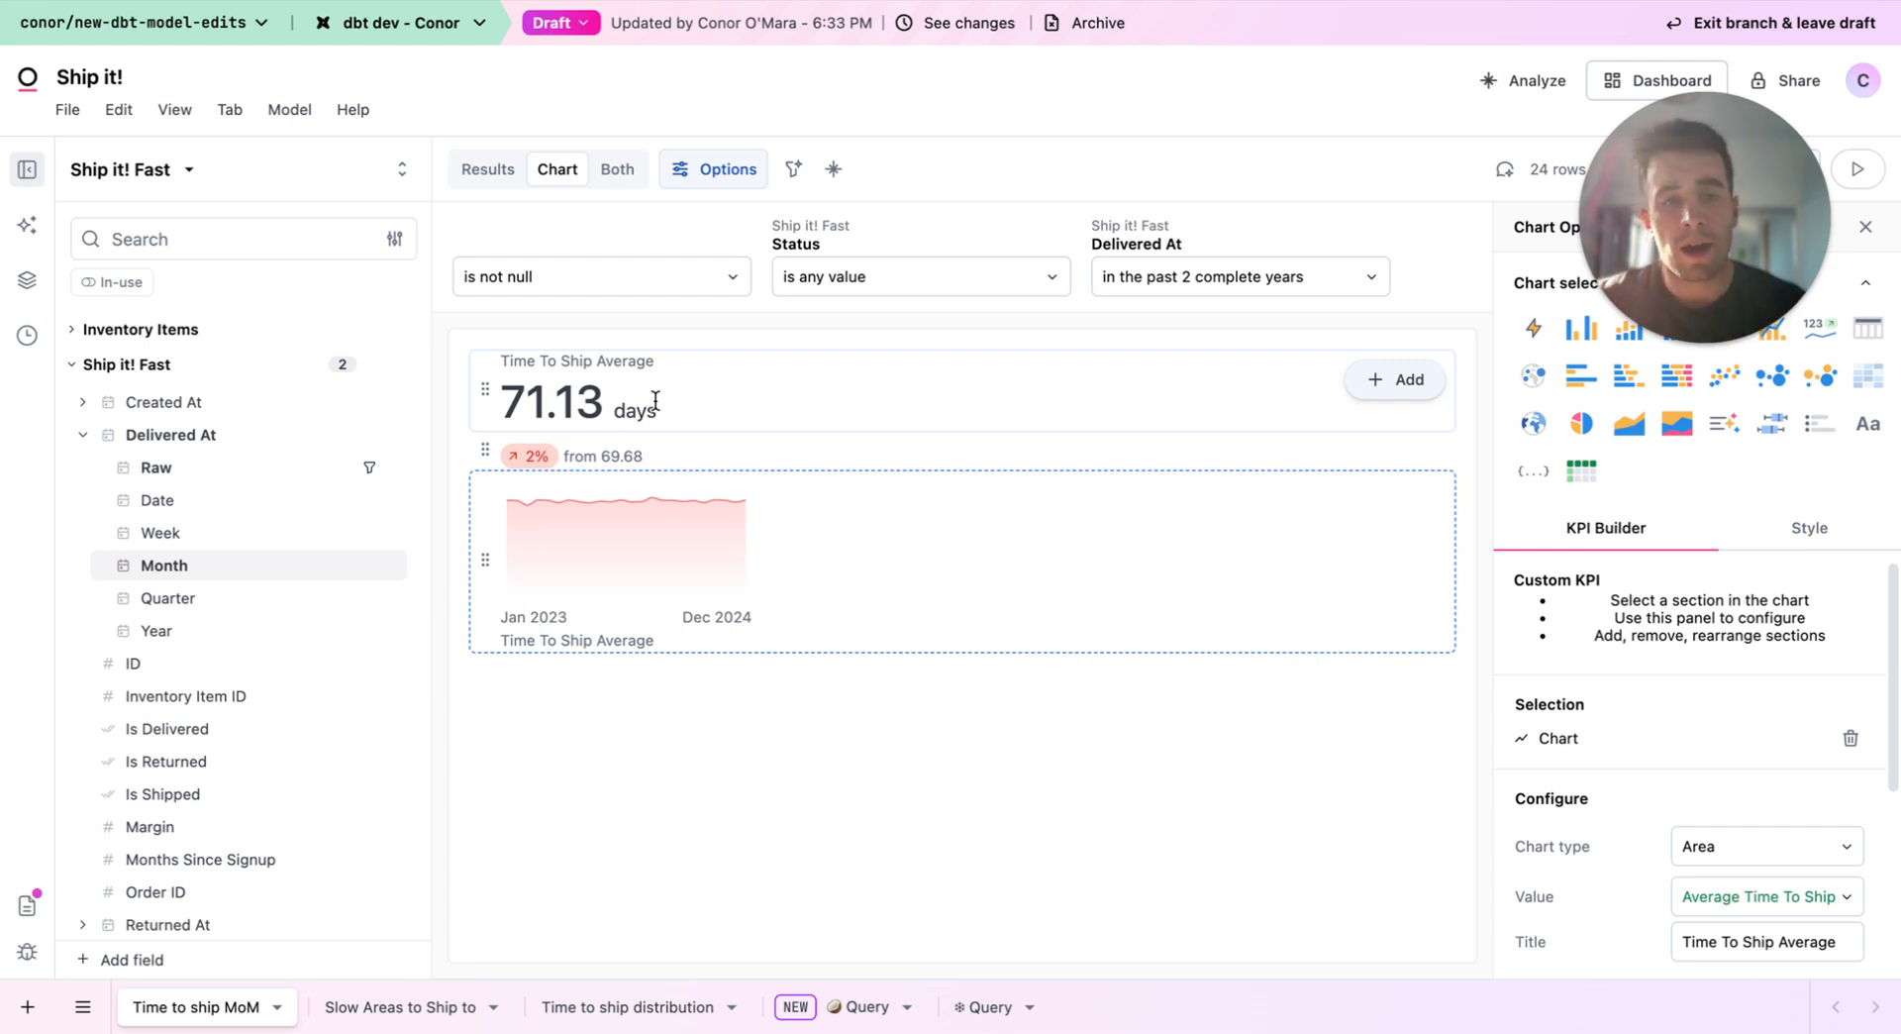
Step: Relabel the Average Time To Ship (Days) field as "Average Time To Ship (Hours)"
scroll(227, 594, down, 5)
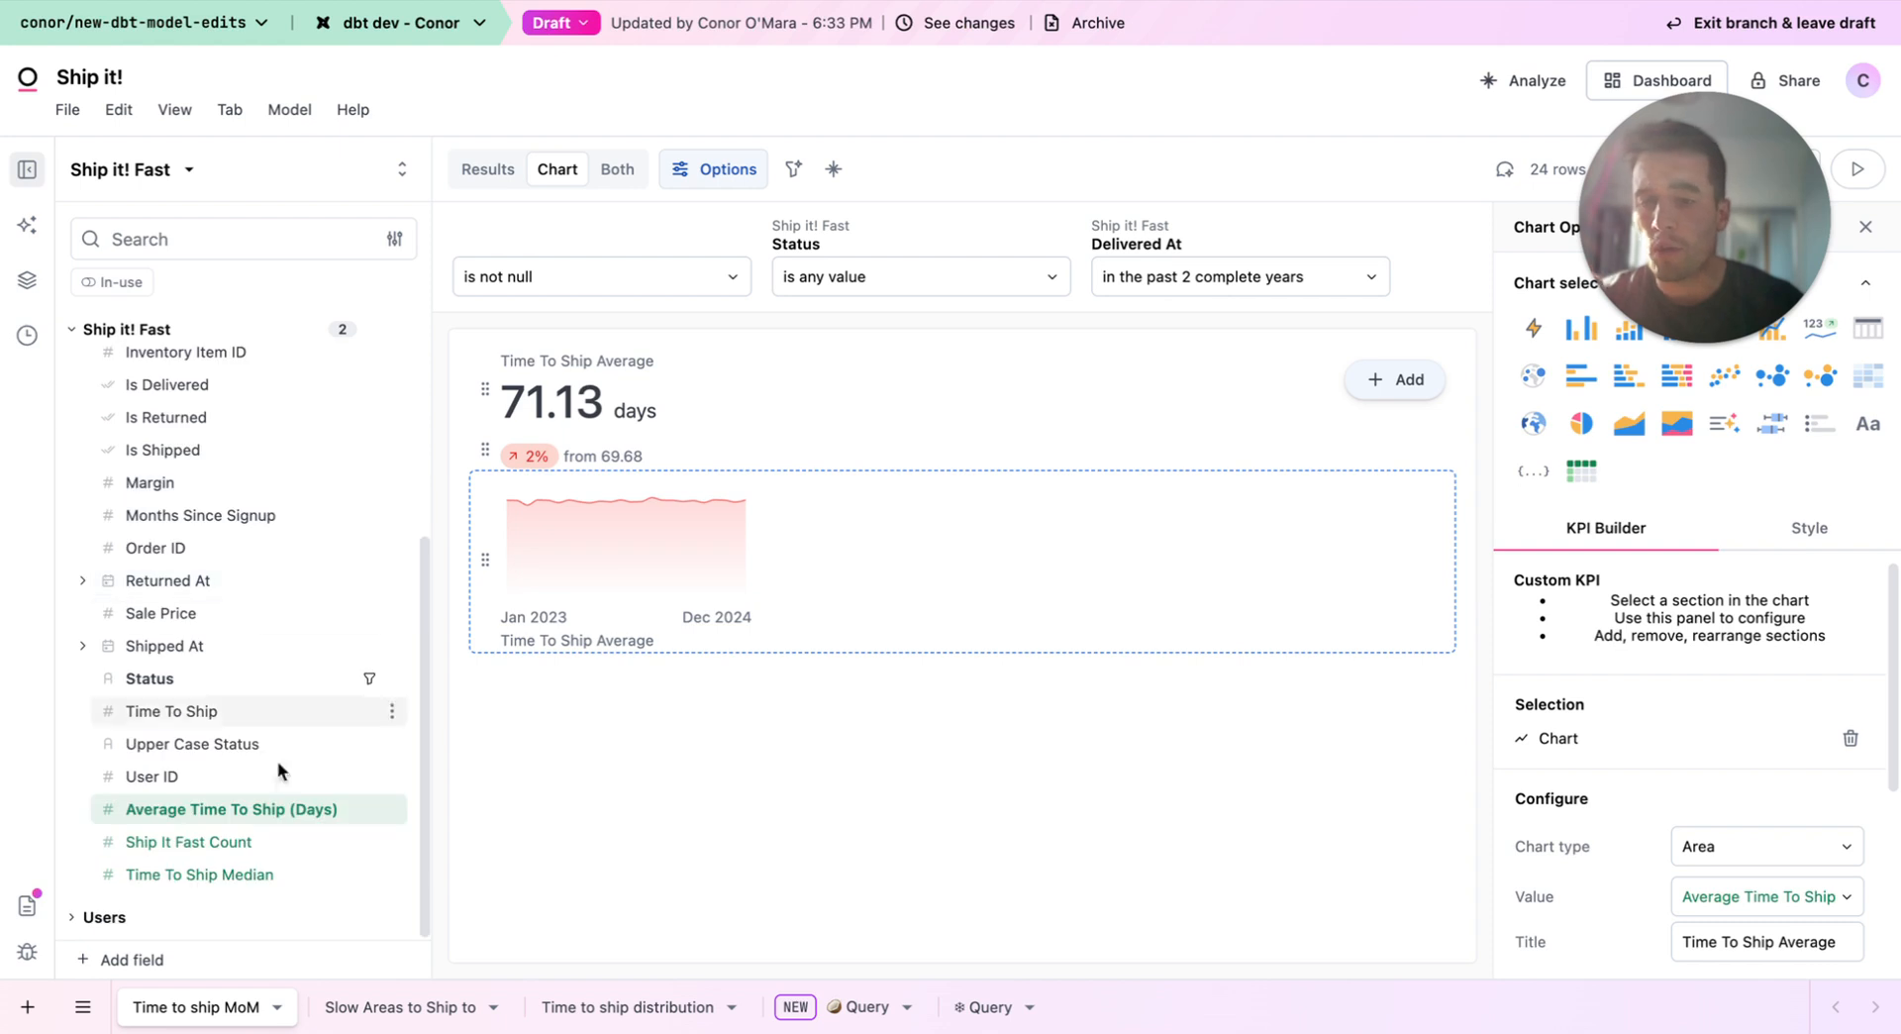
click(392, 814)
mouse_move(448, 944)
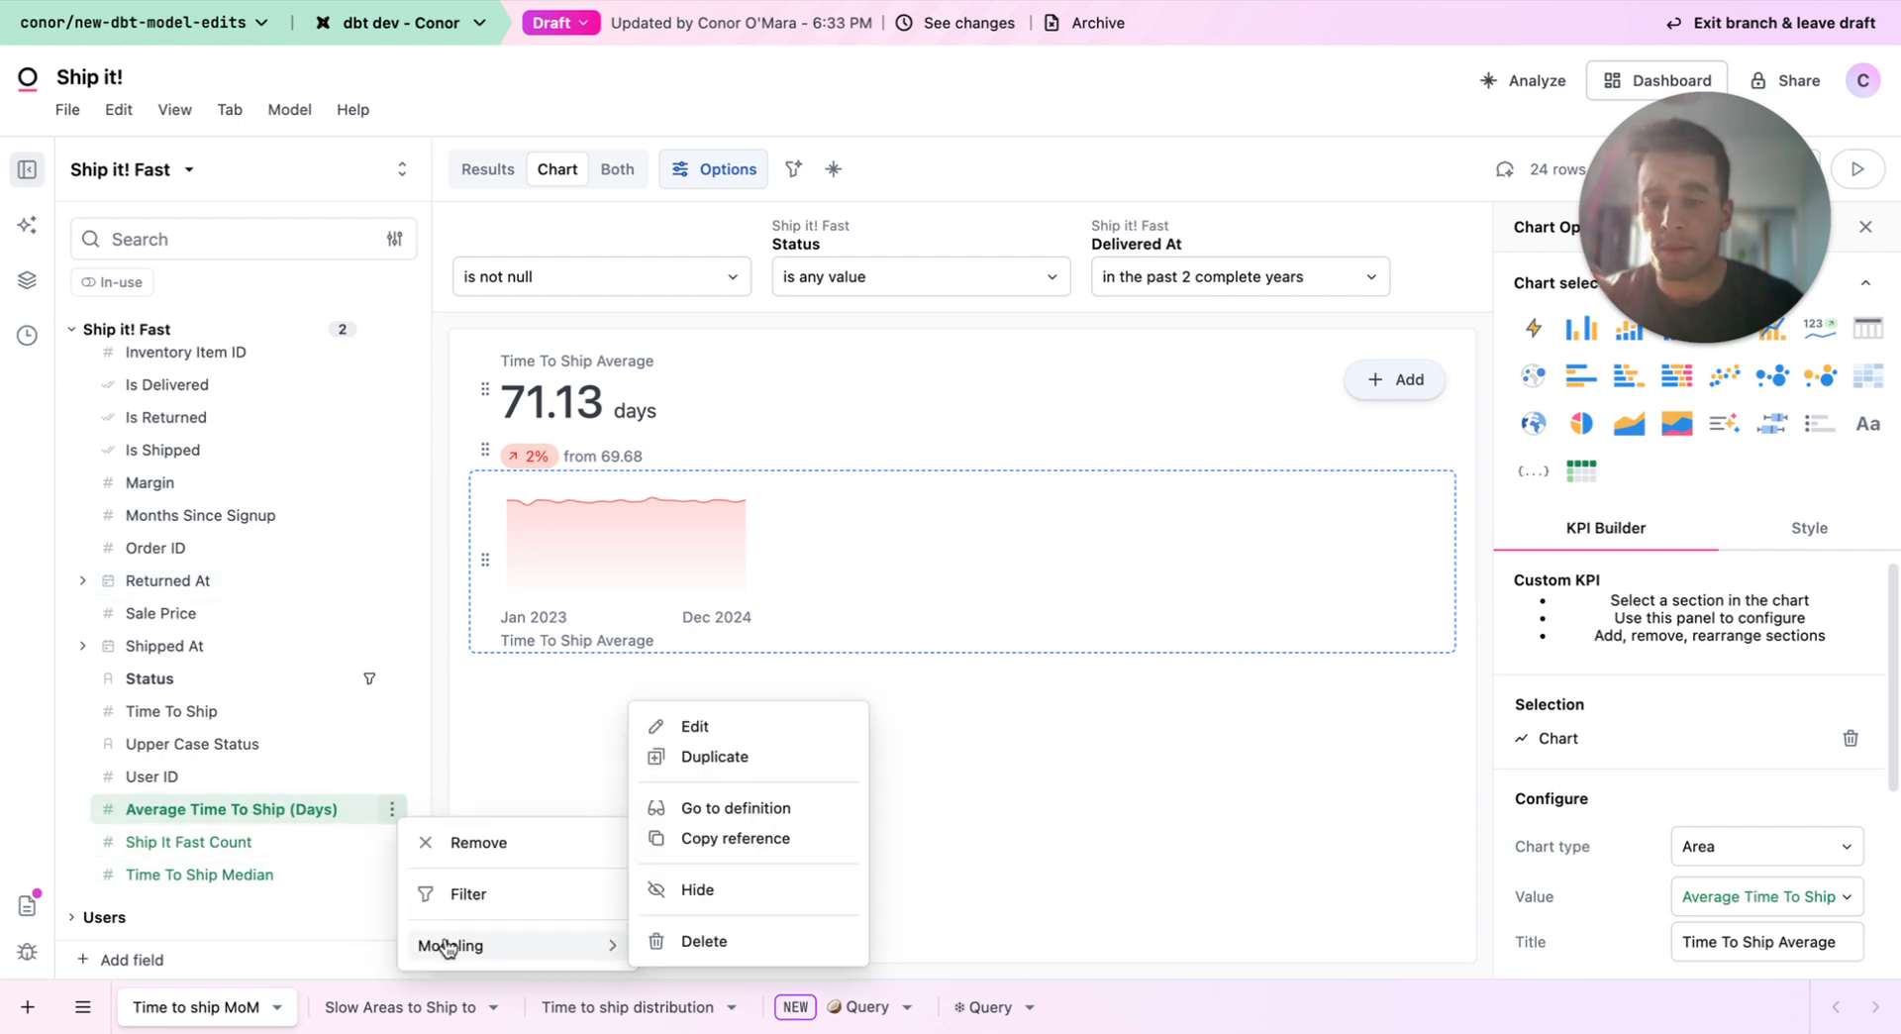
click(750, 738)
drag(294, 313, 254, 313)
text(Hours)
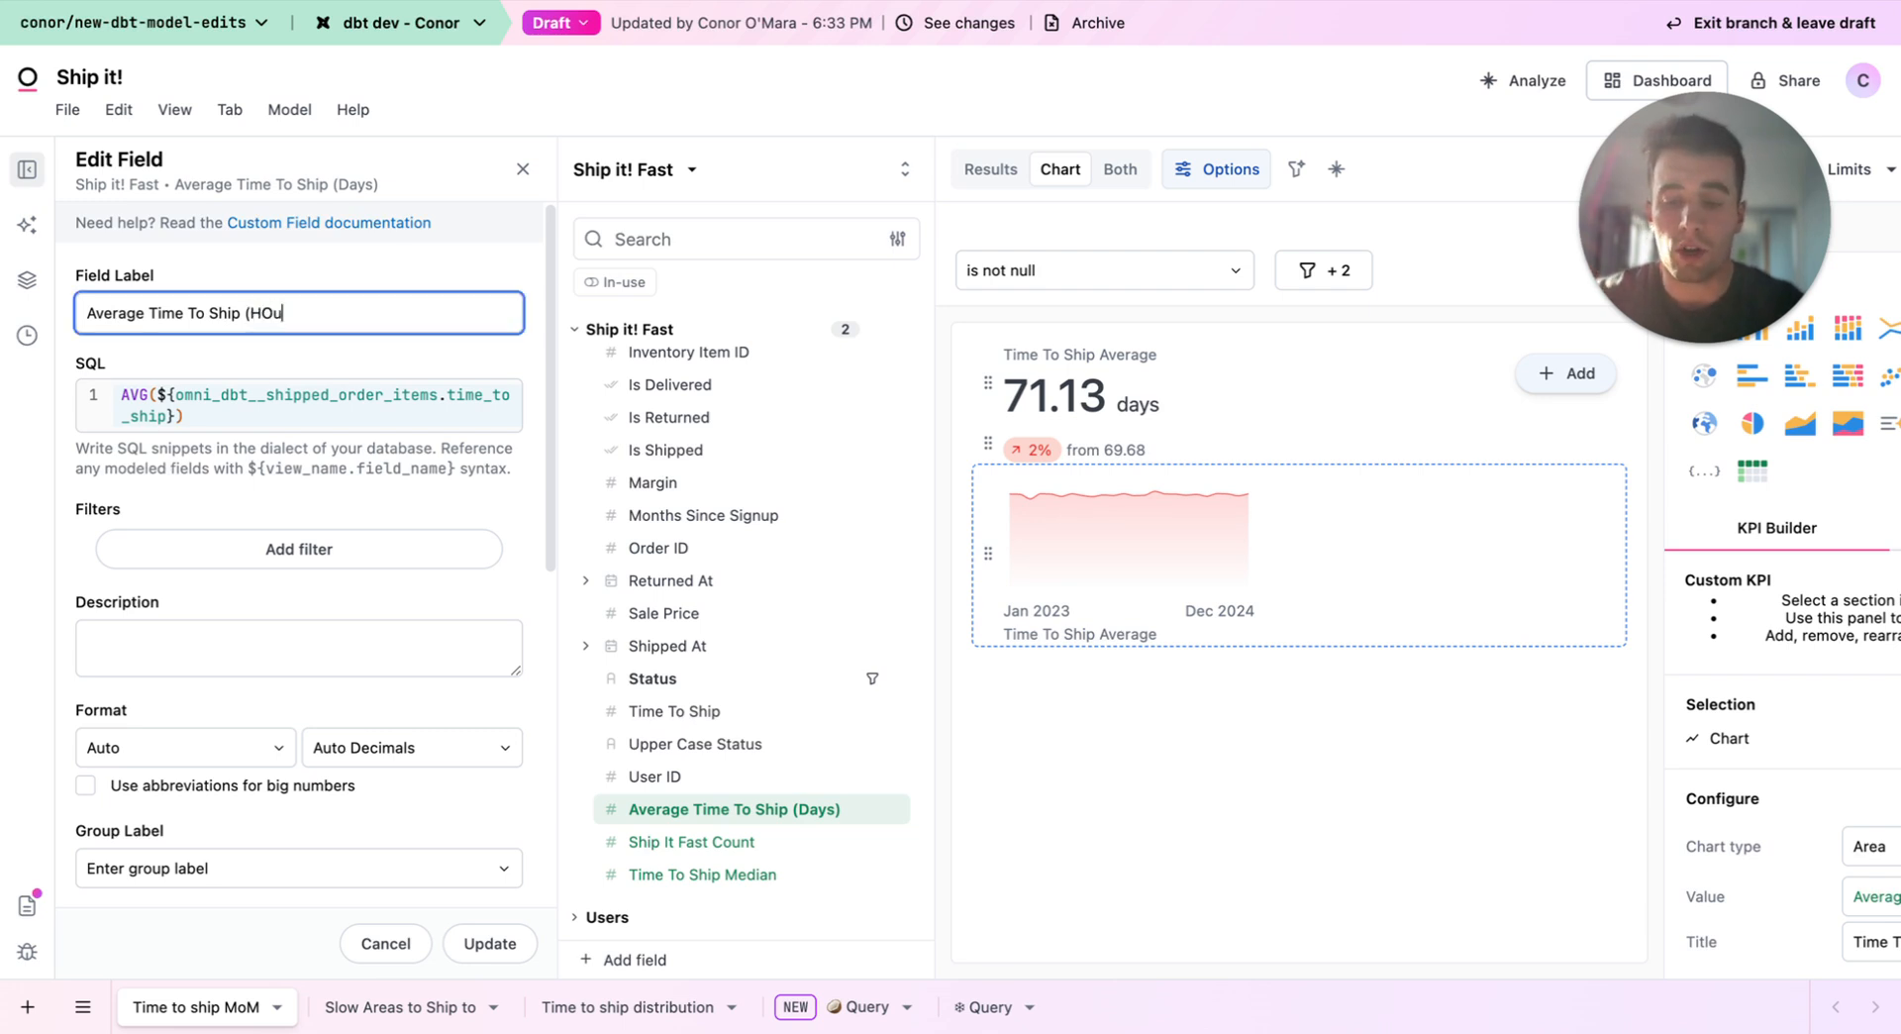
key(BackSpace)
key(BackSpace)
key(BackSpace)
key(BackSpace)
text(ours))
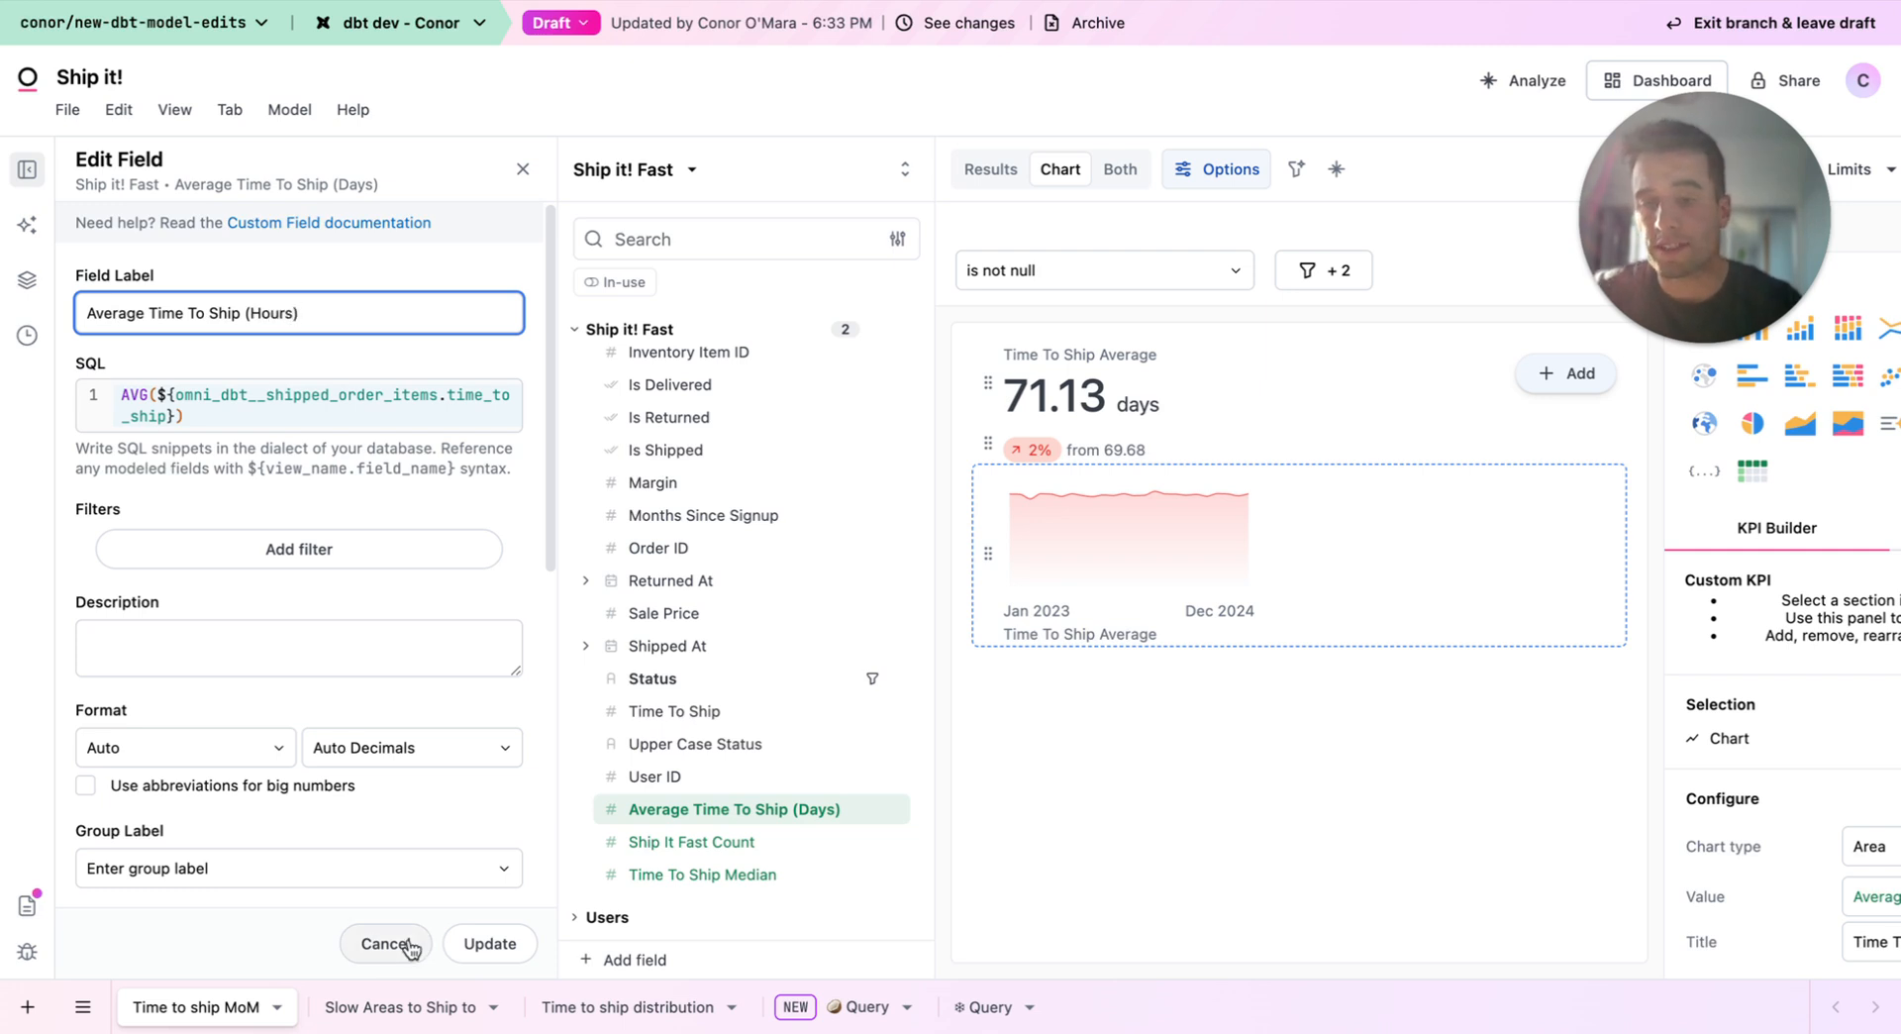
click(491, 944)
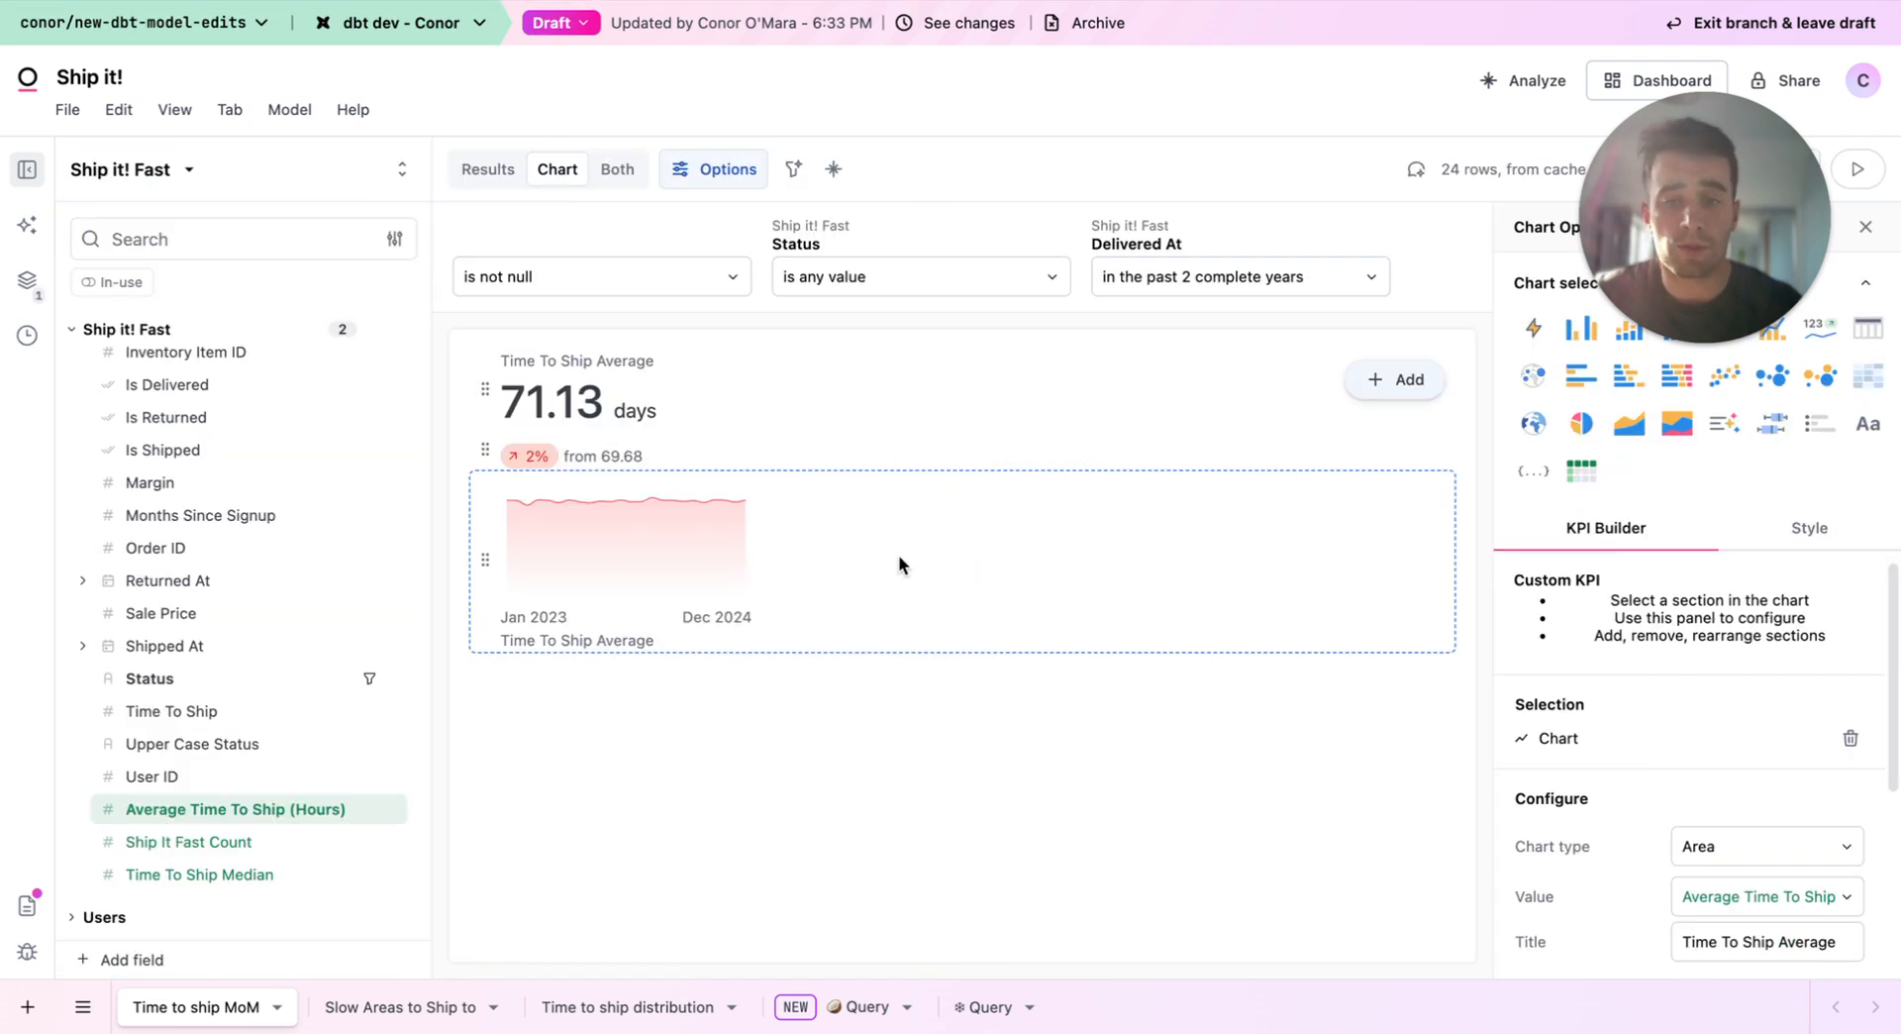
Step: Set the color of the KPI's area chart to purple from A Noice Palette
scroll(1611, 778, down, 3)
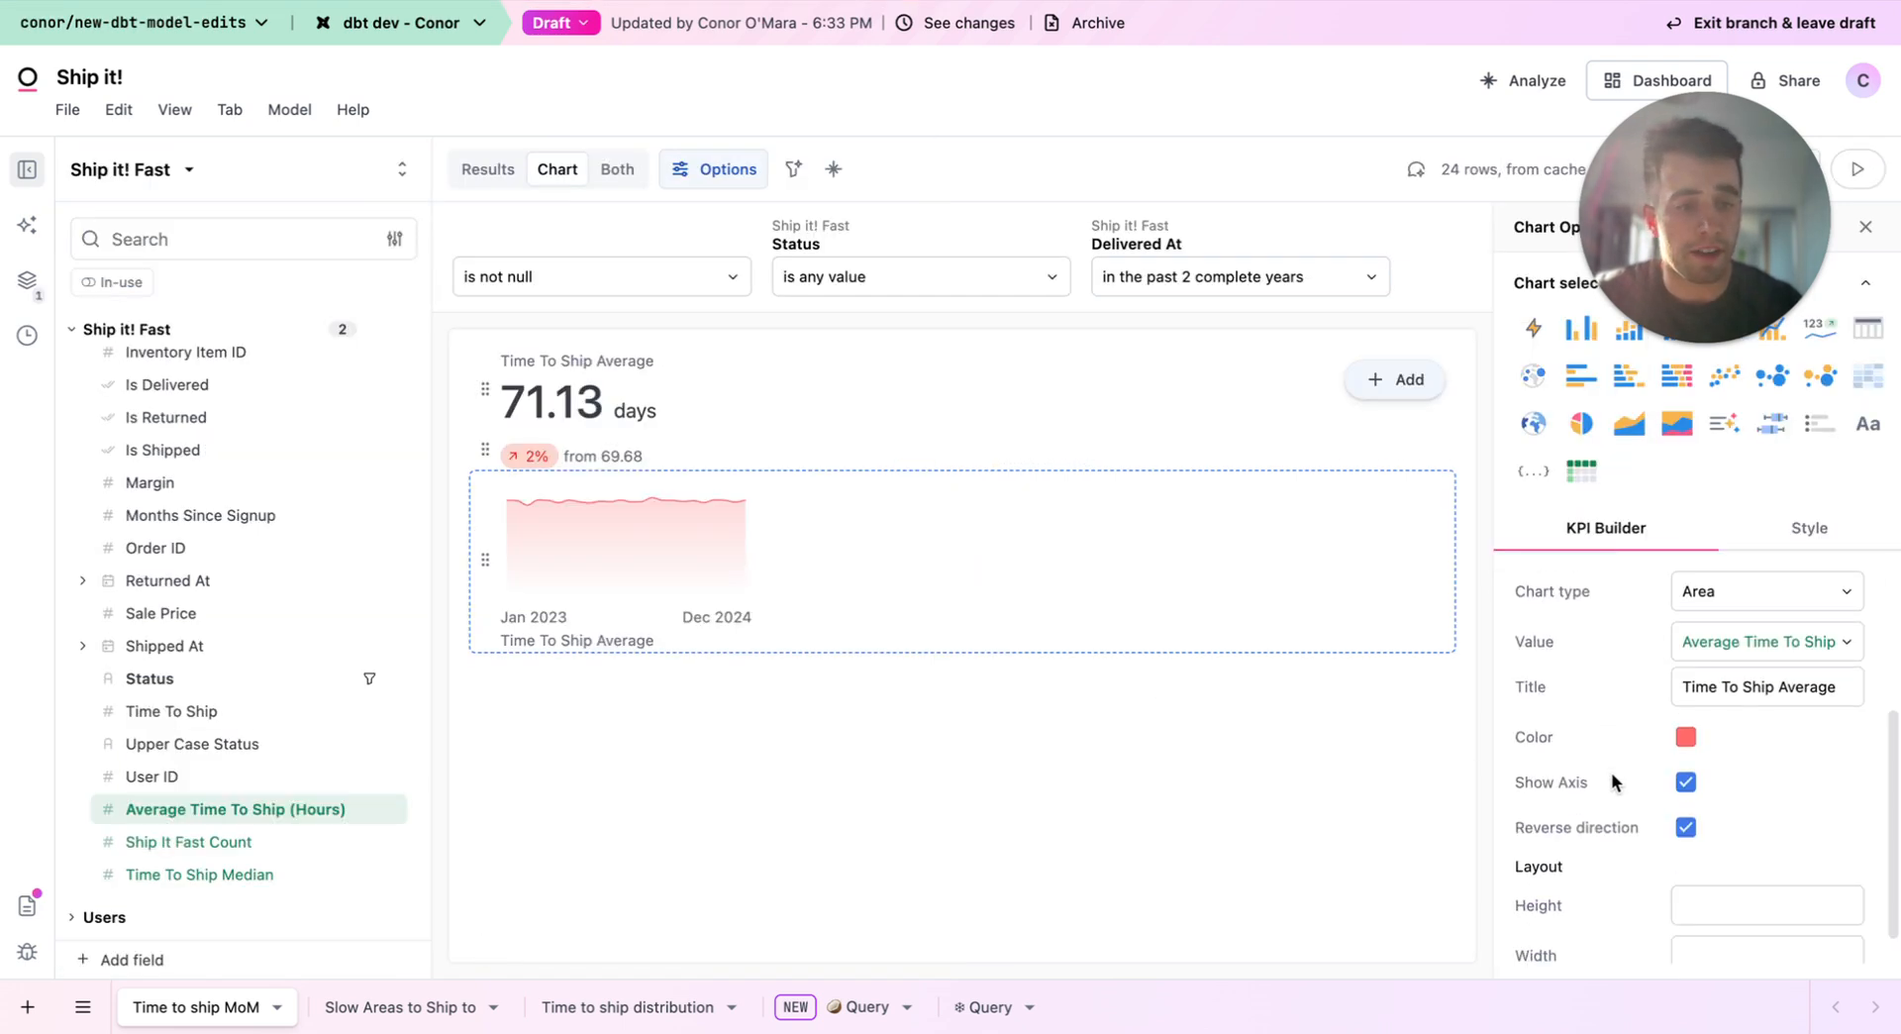
click(1688, 739)
click(1549, 457)
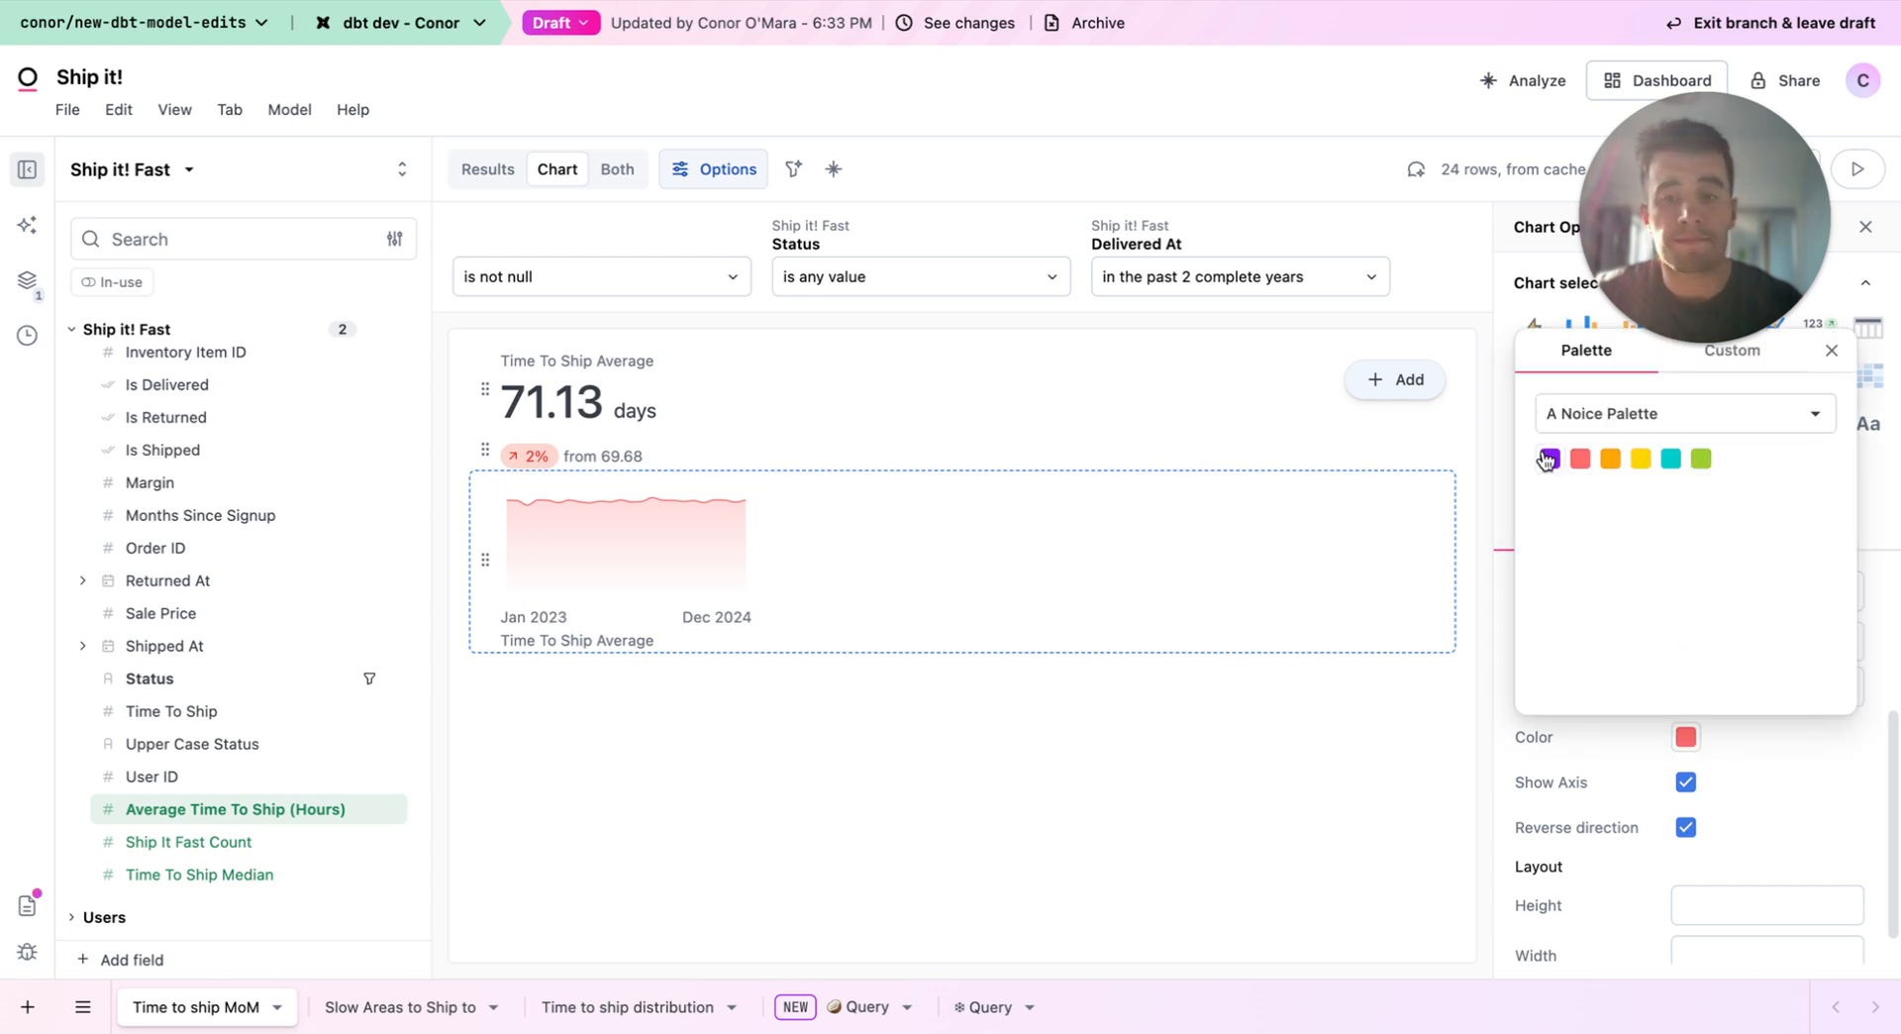
Step: Set the unit text beside the Time To Ship Average number to "hours"
click(680, 399)
click(679, 397)
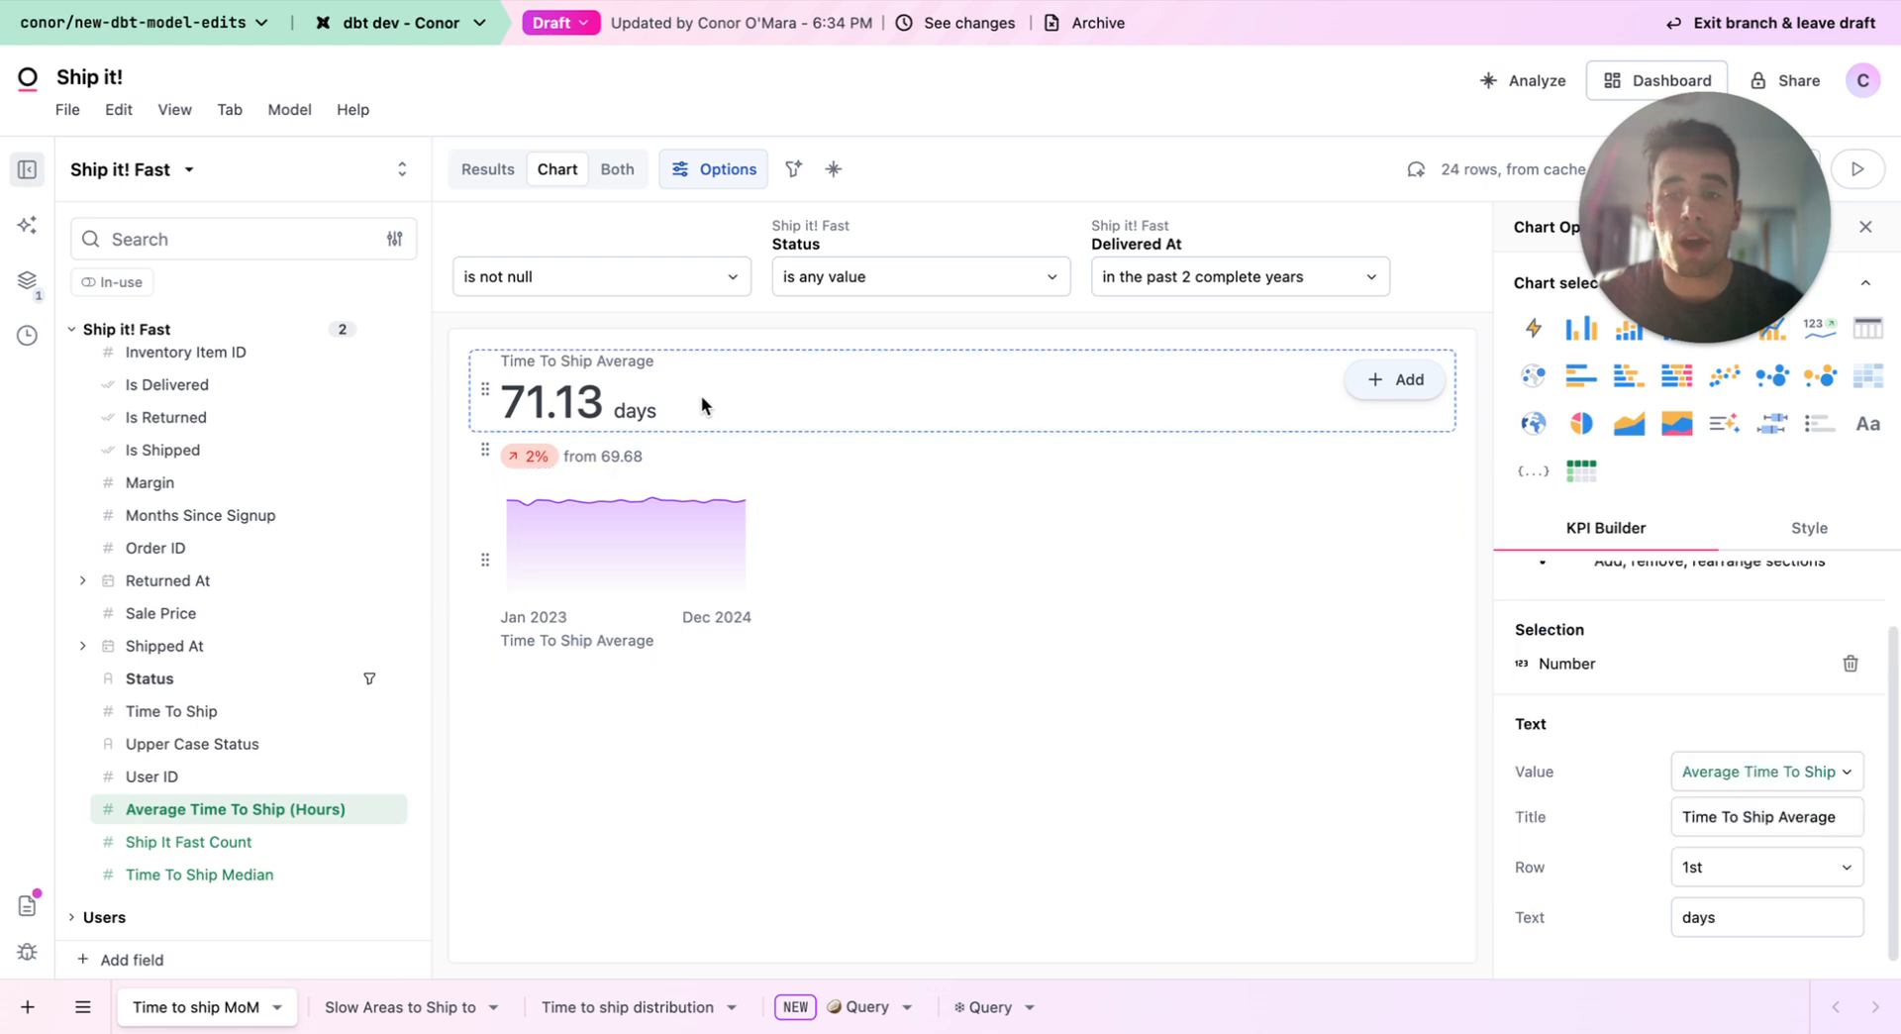
drag(1728, 916, 1644, 921)
text(hours)
key(Return)
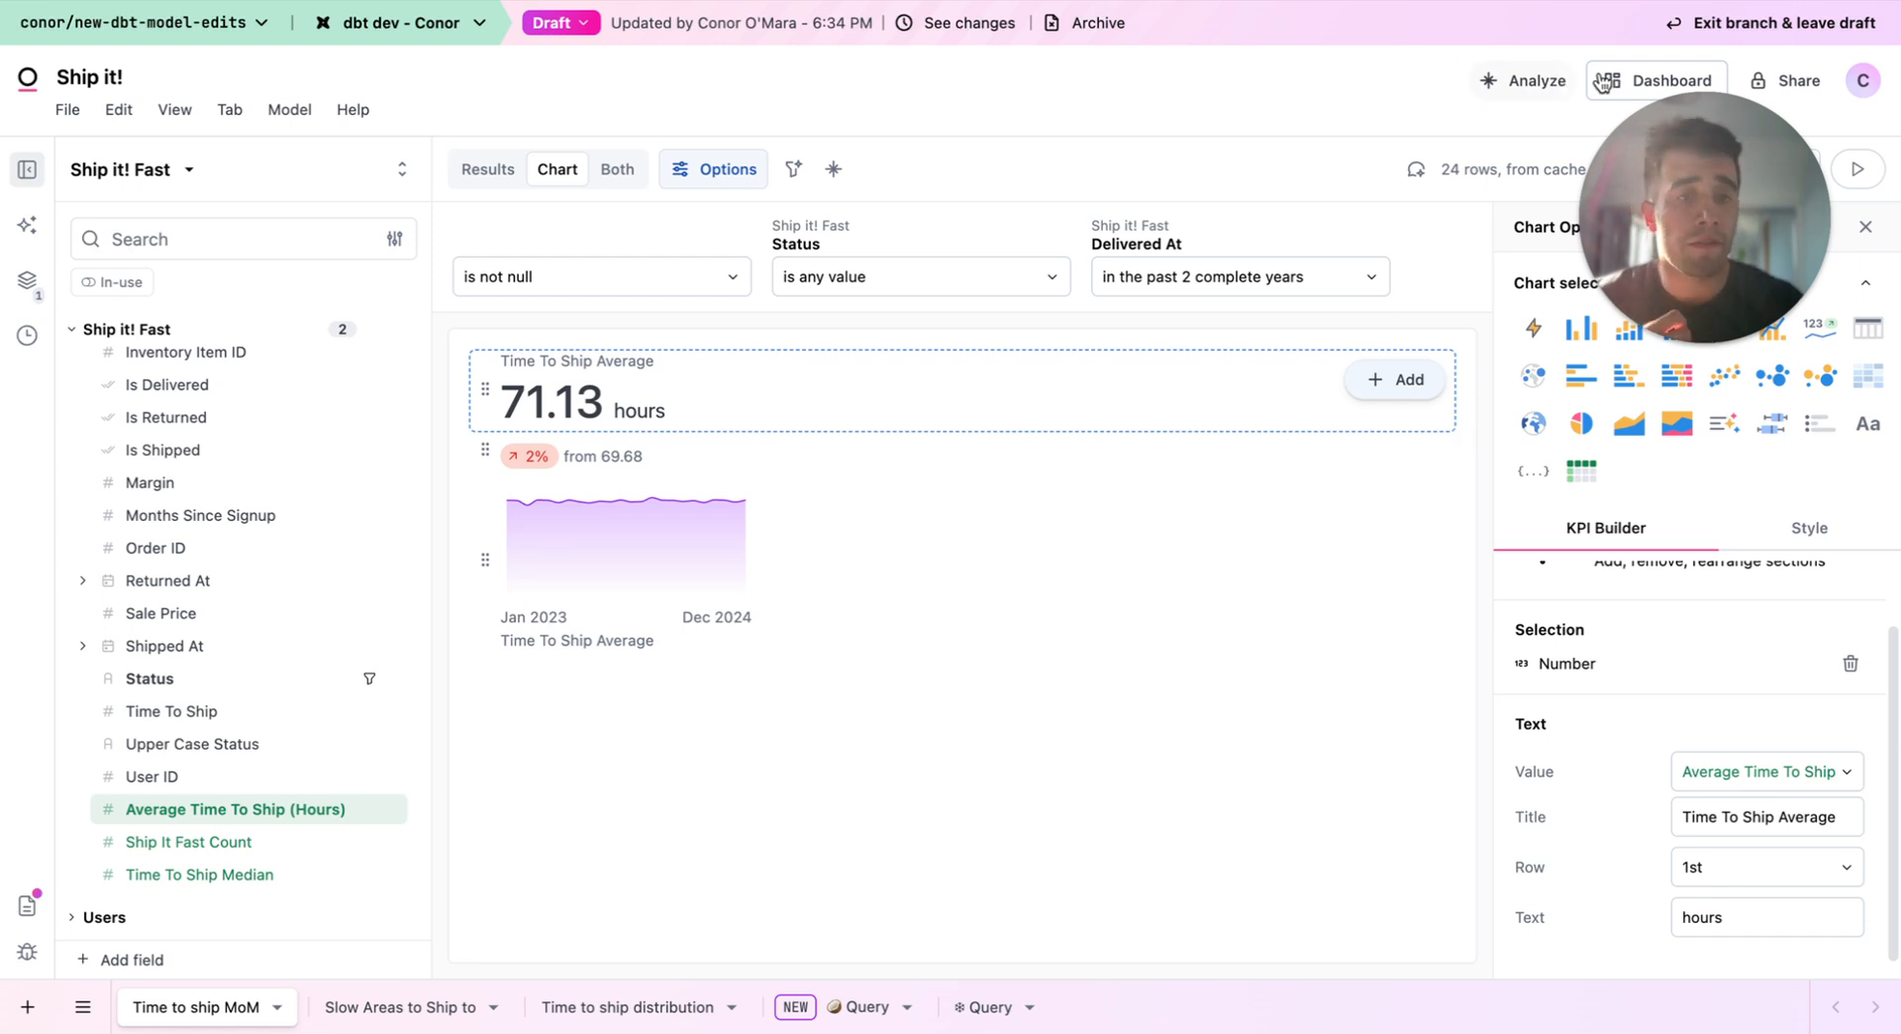
Step: Return to the draft dashboard and examine the KPI, map and distribution tiles with the hourly data
click(1574, 111)
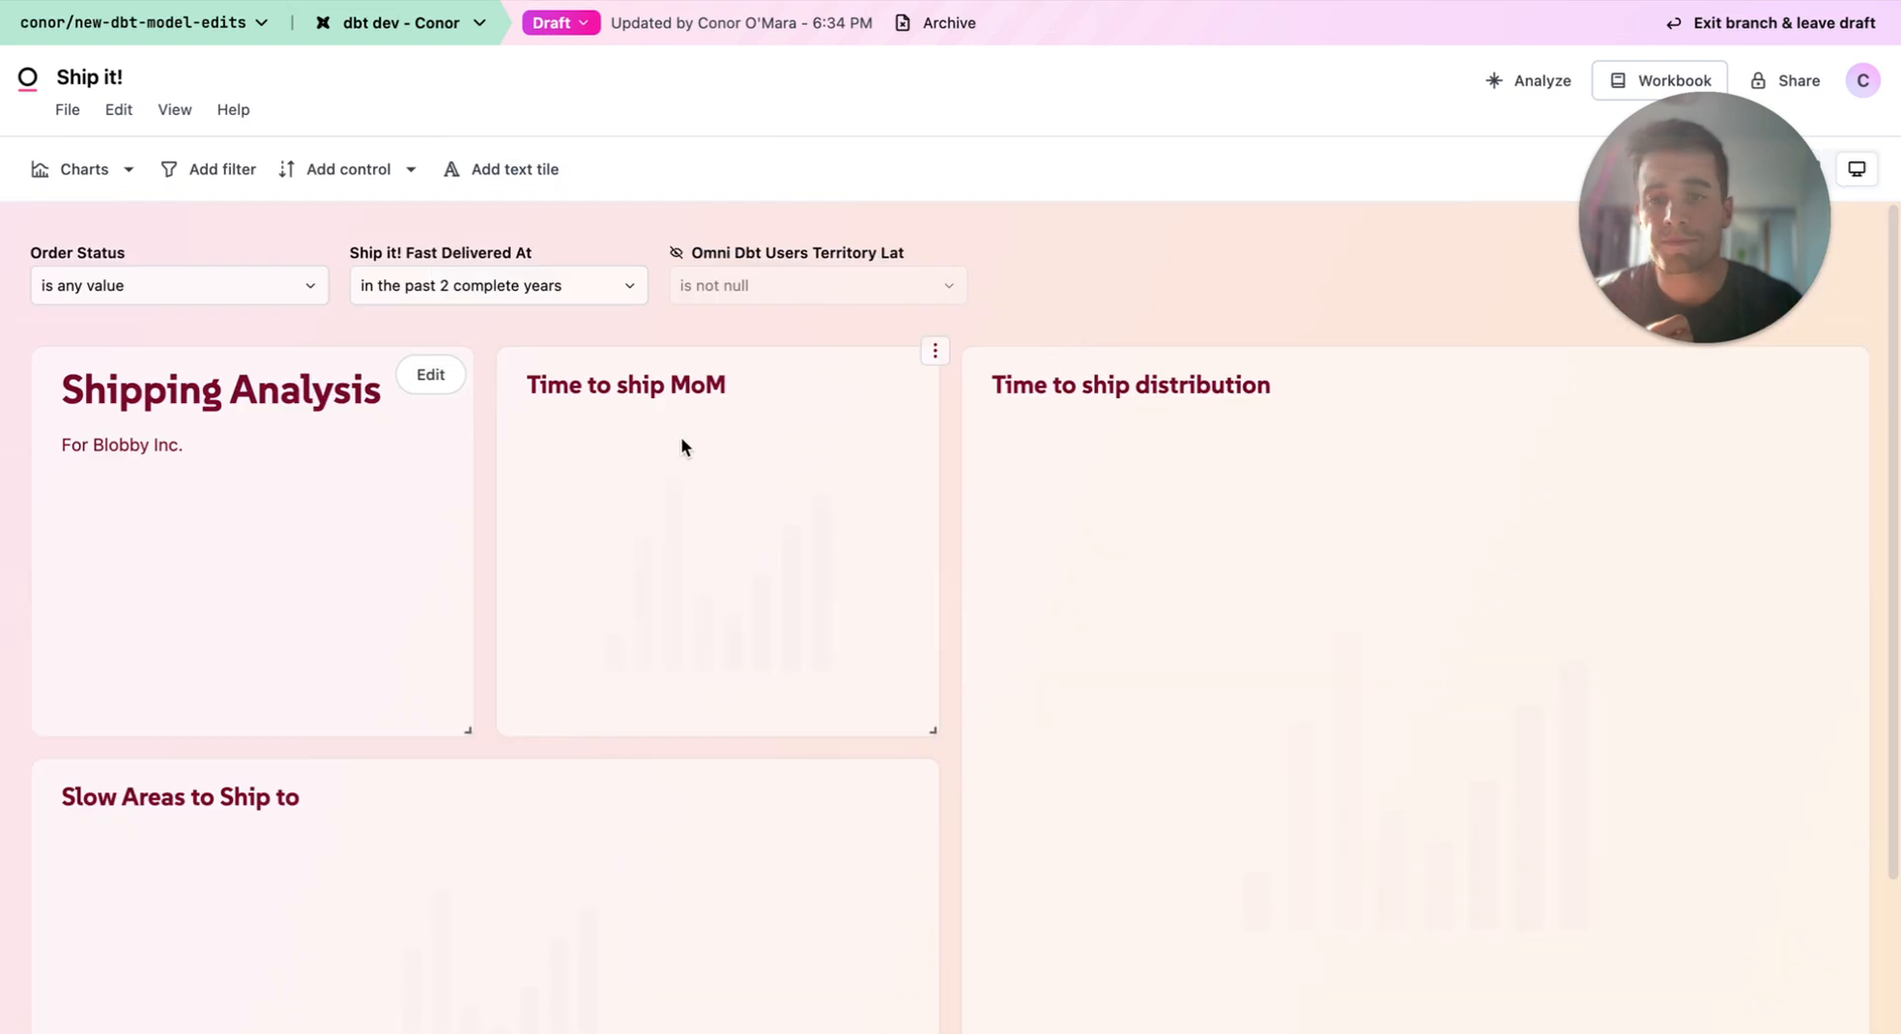
scroll(671, 435, down, 2)
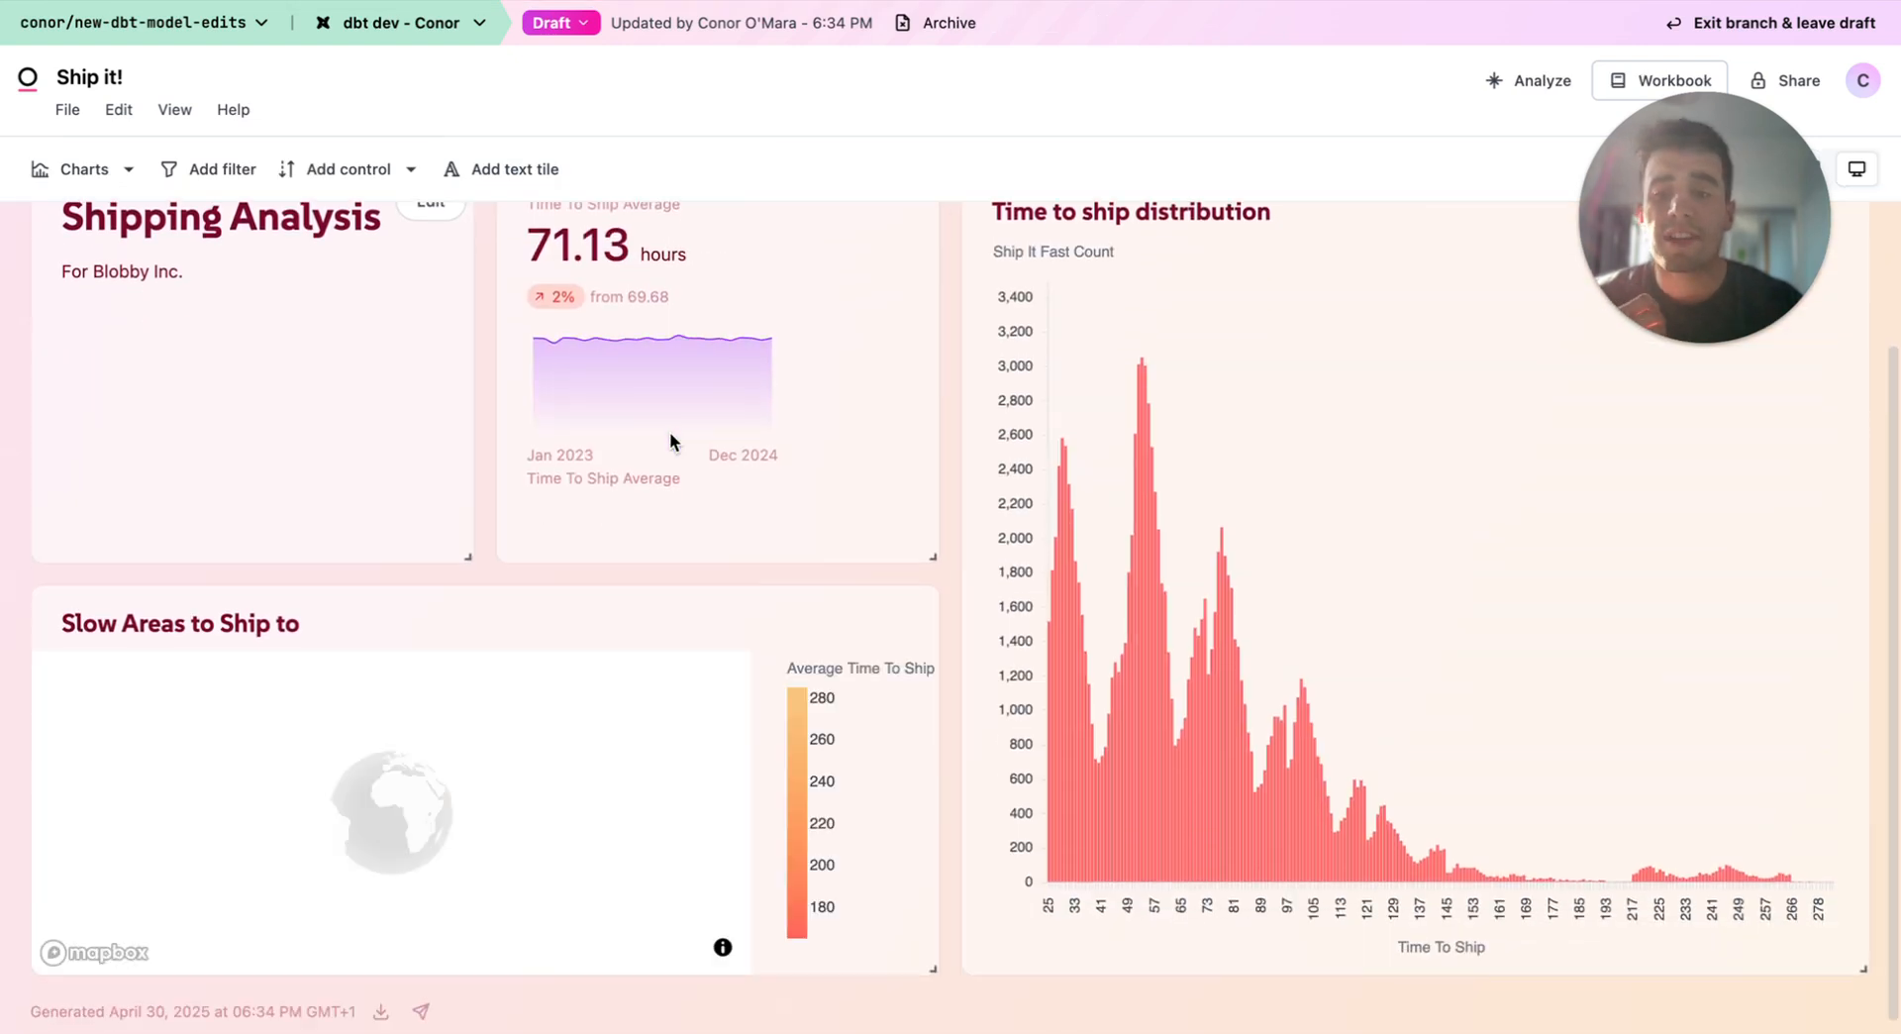
scroll(670, 440, down, 2)
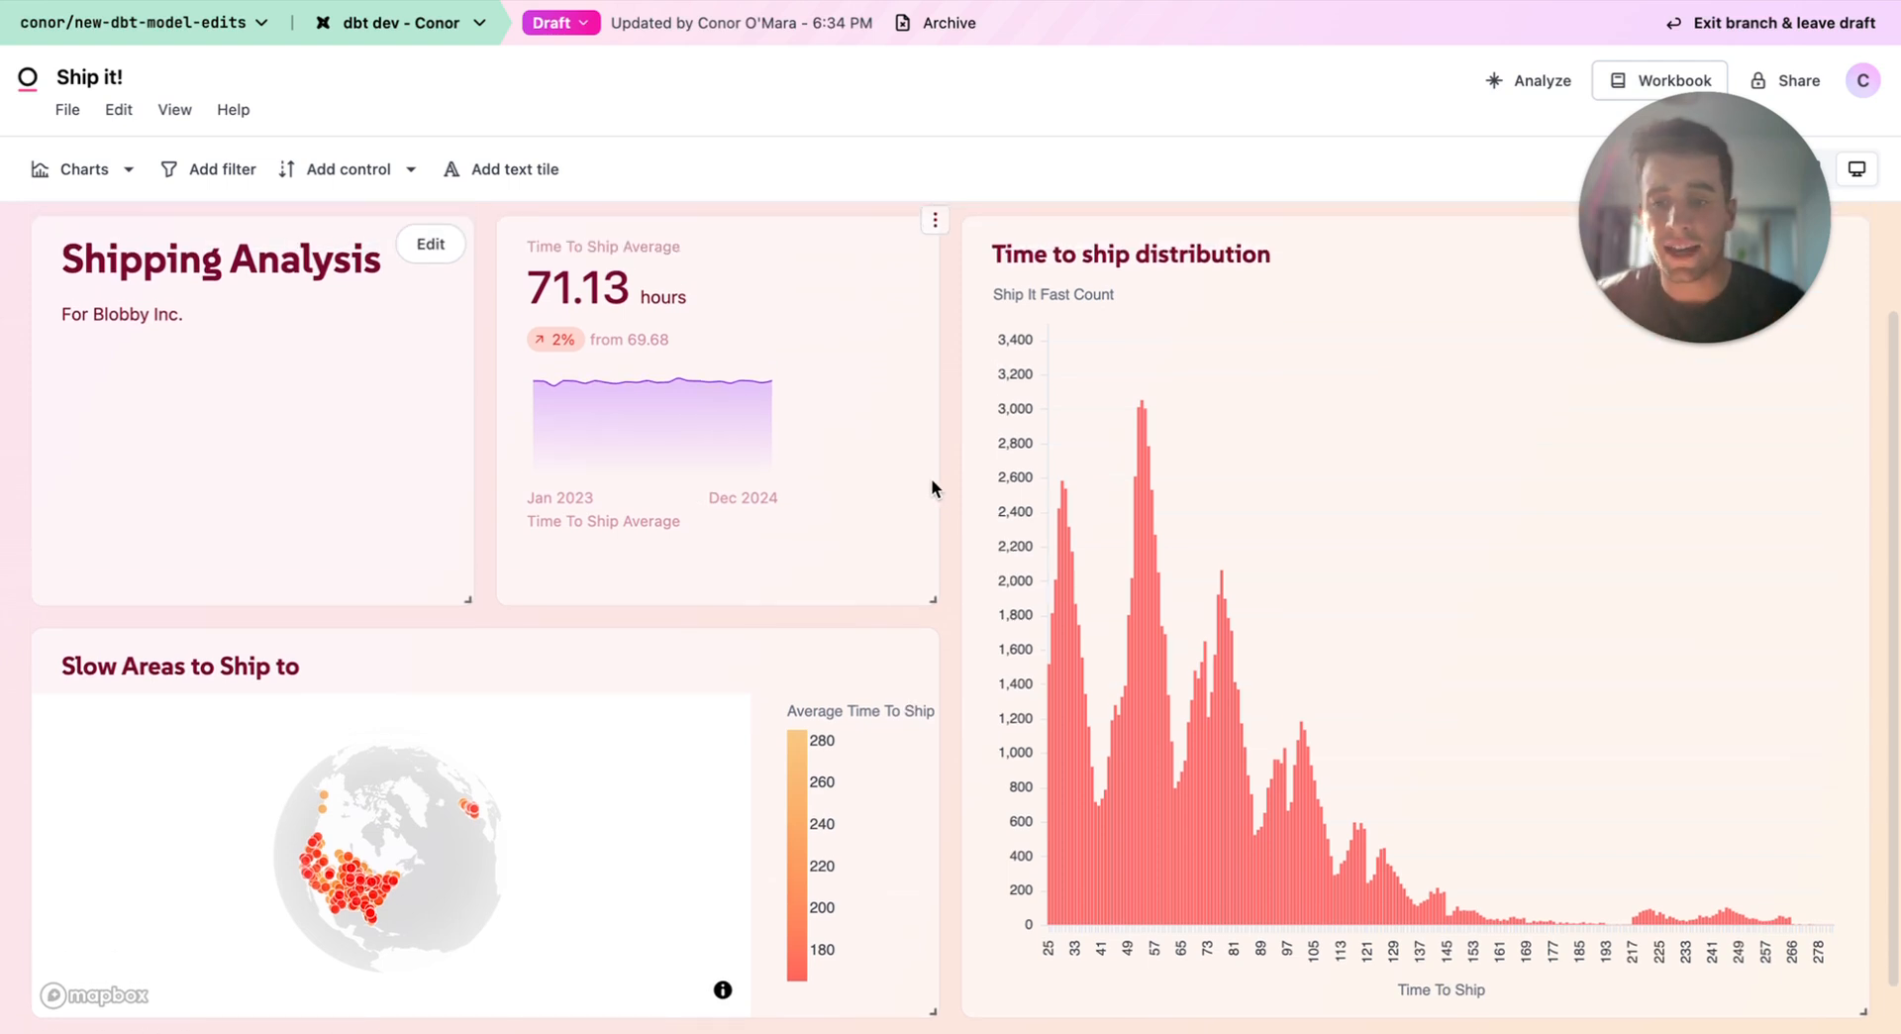
scroll(373, 784, up, 3)
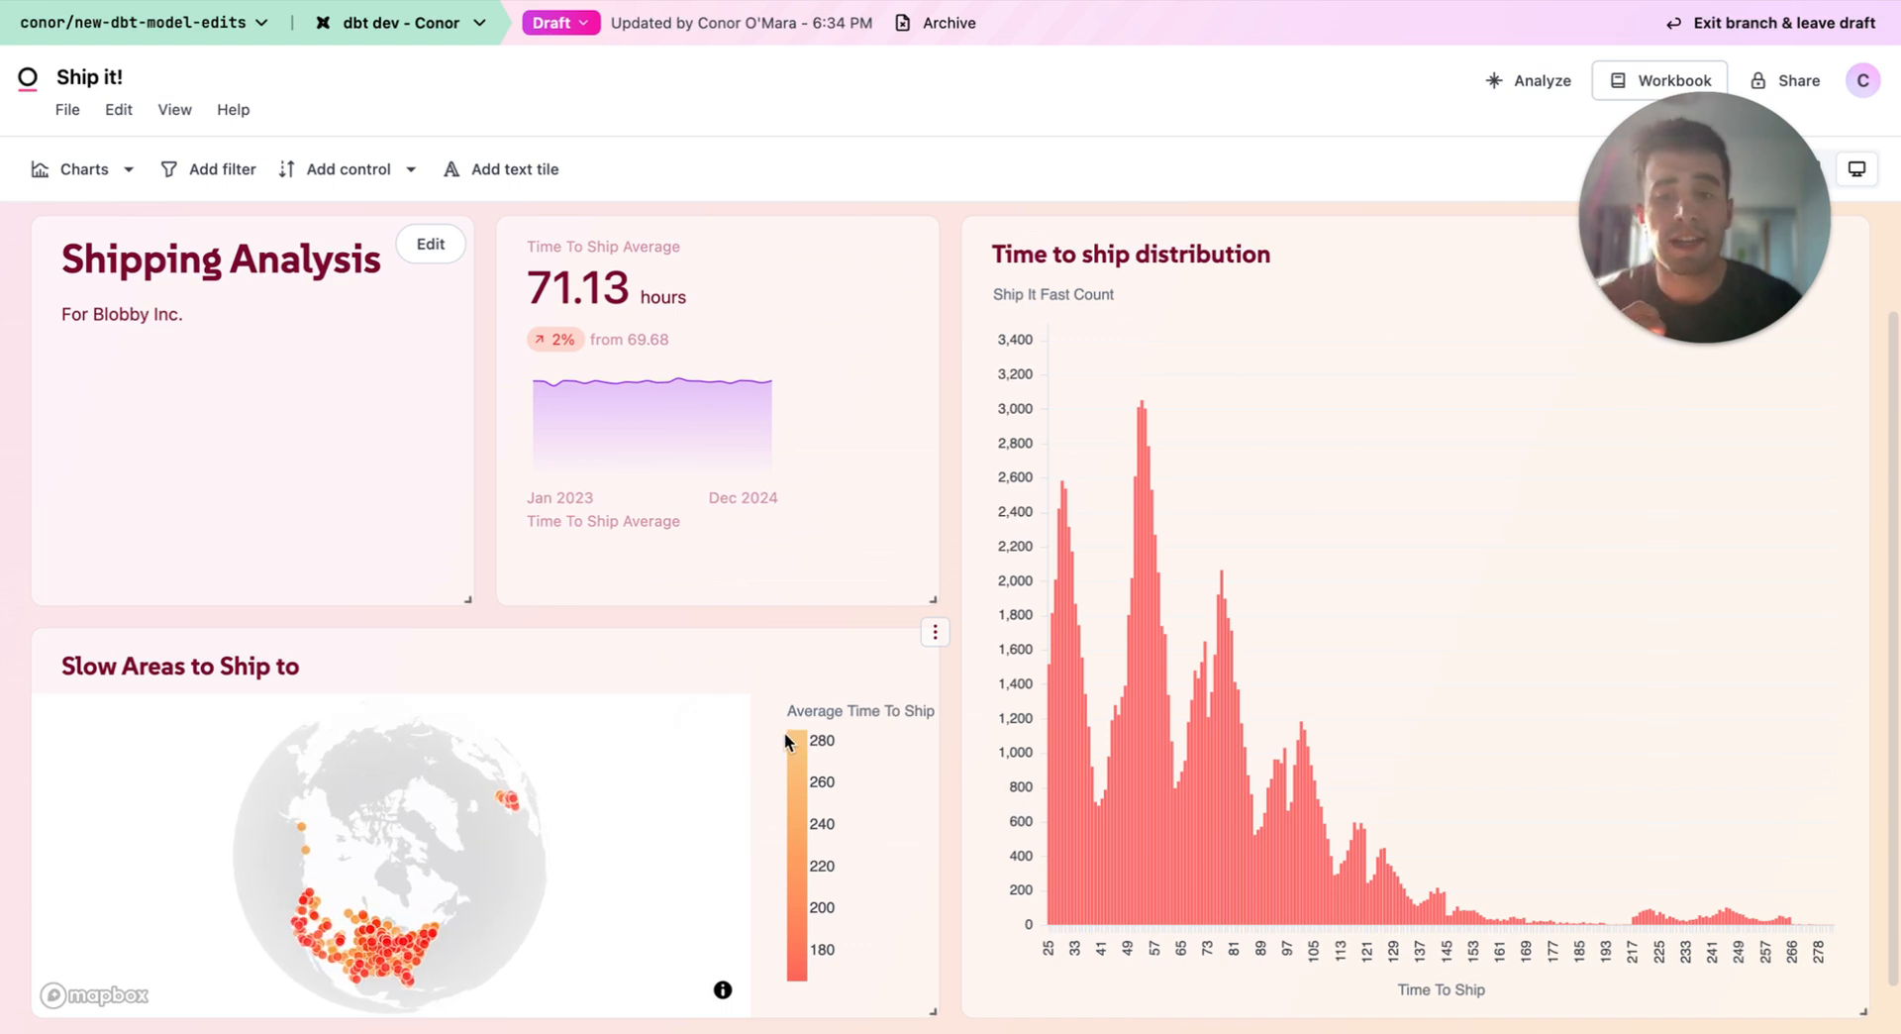
mouse_move(730, 719)
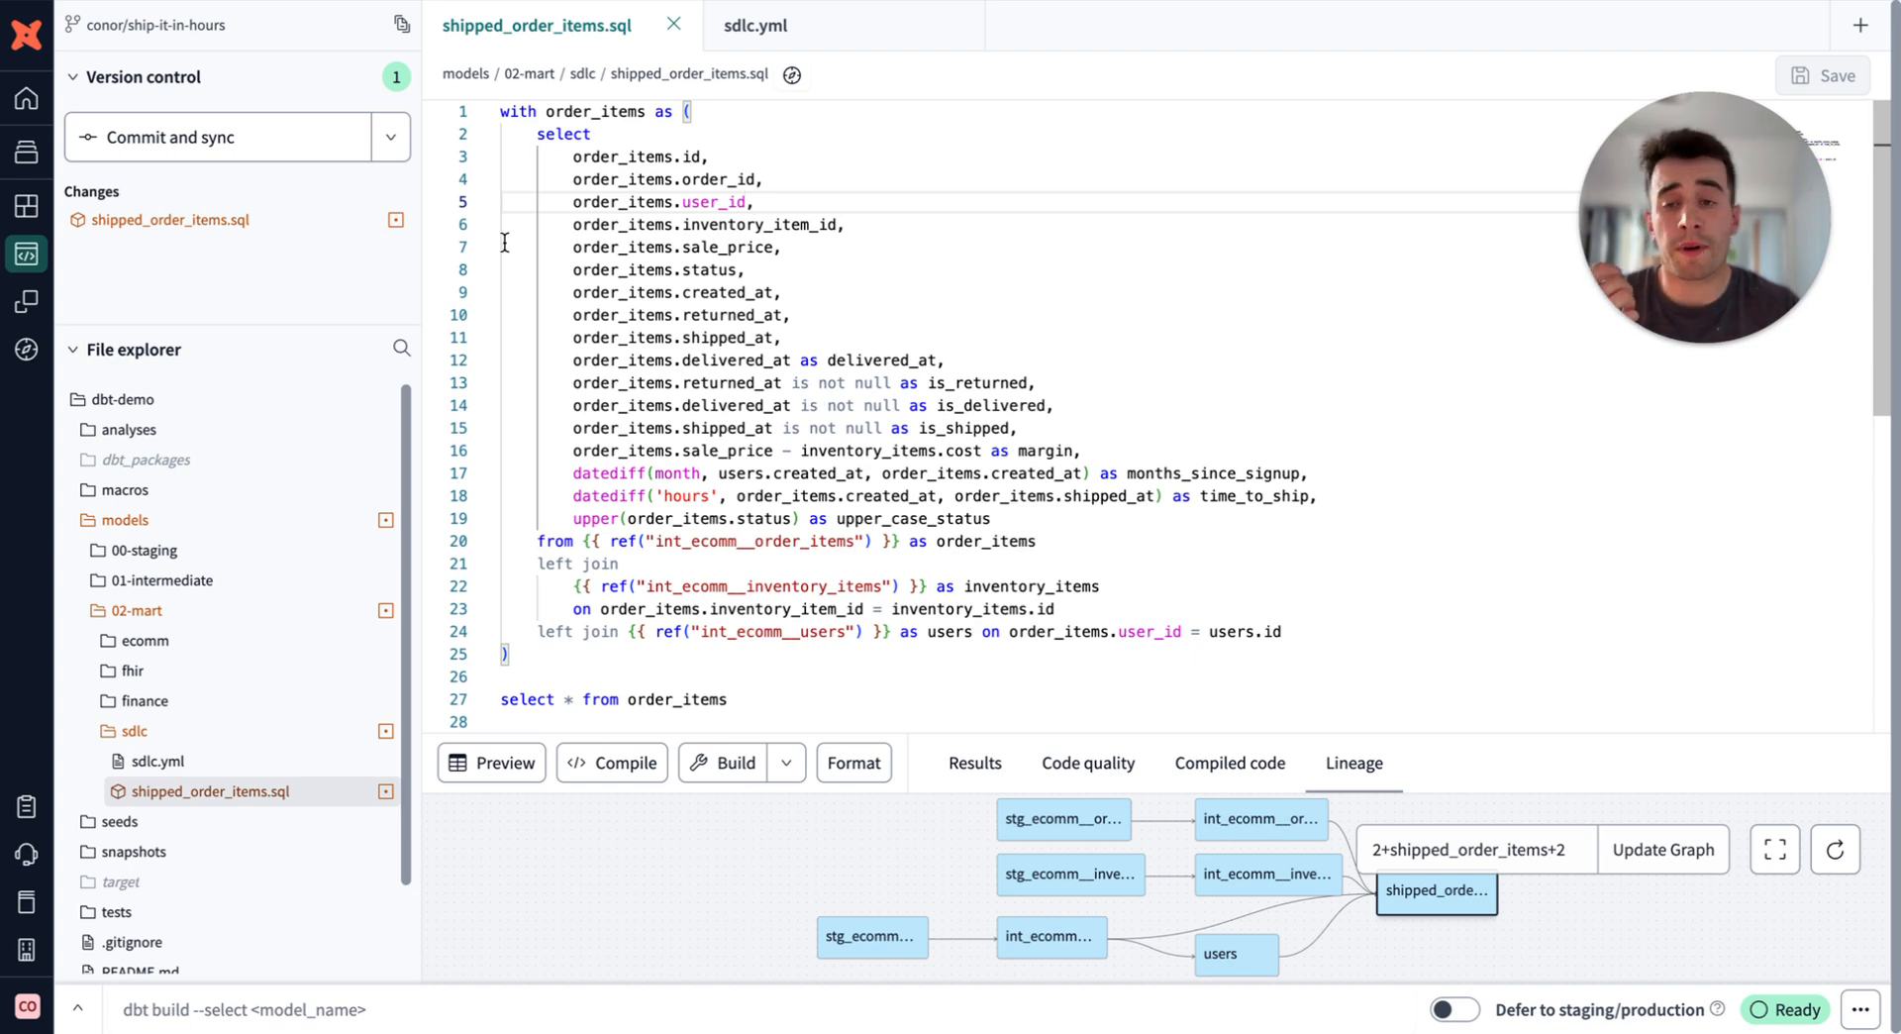
Step: Switch to dbt and commit and sync the shipped_order_items.sql change with the message "Ship it"
click(226, 144)
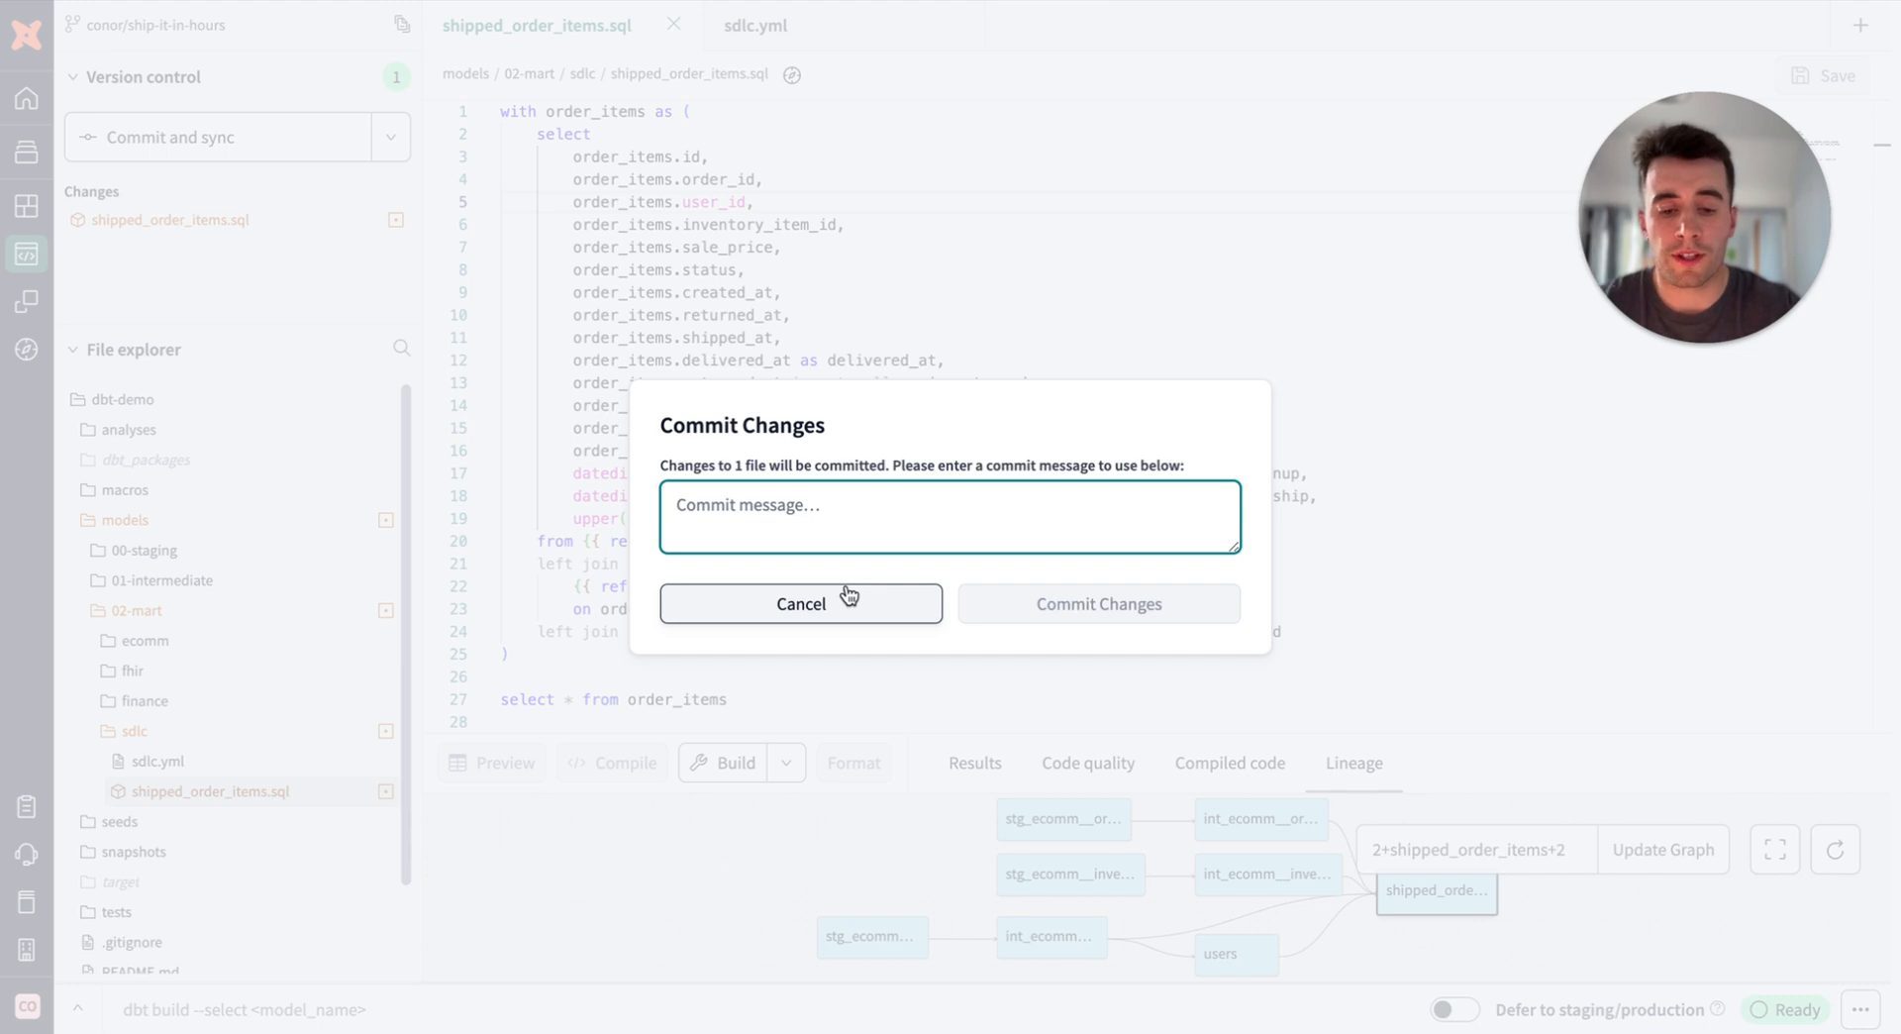
text(Ship it)
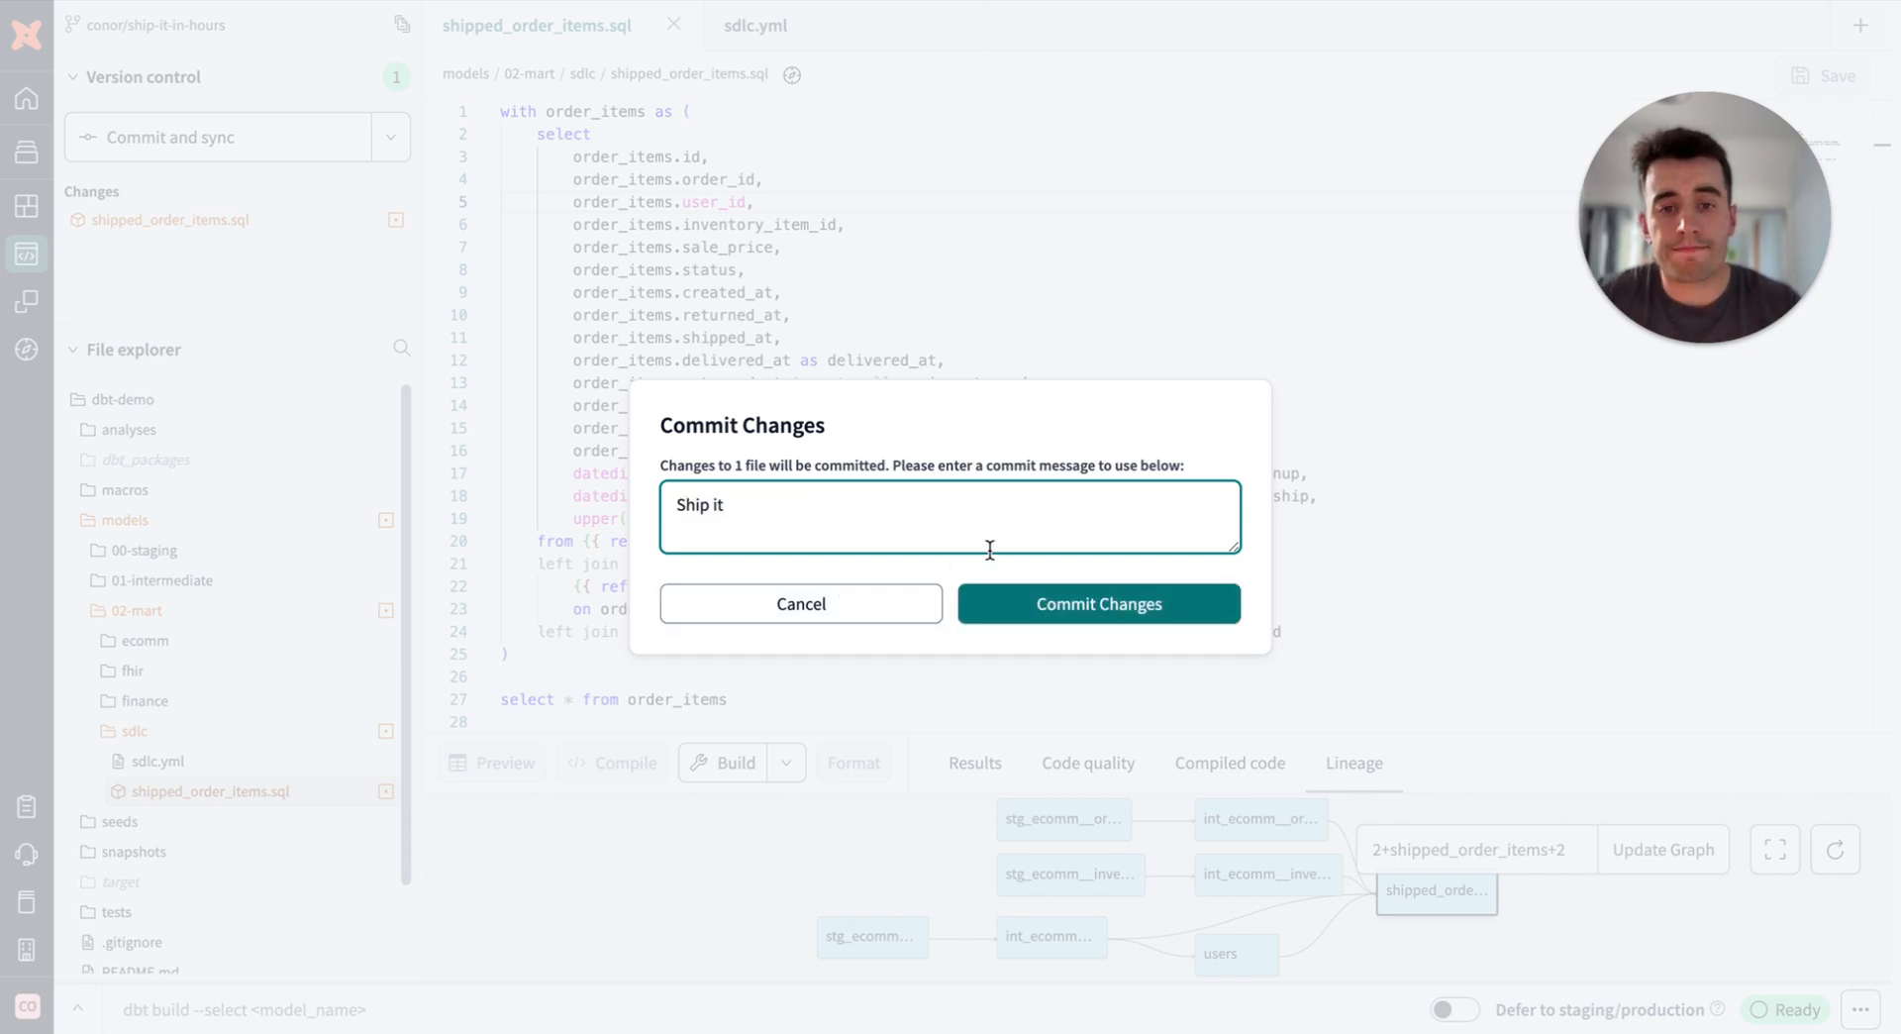
click(1061, 619)
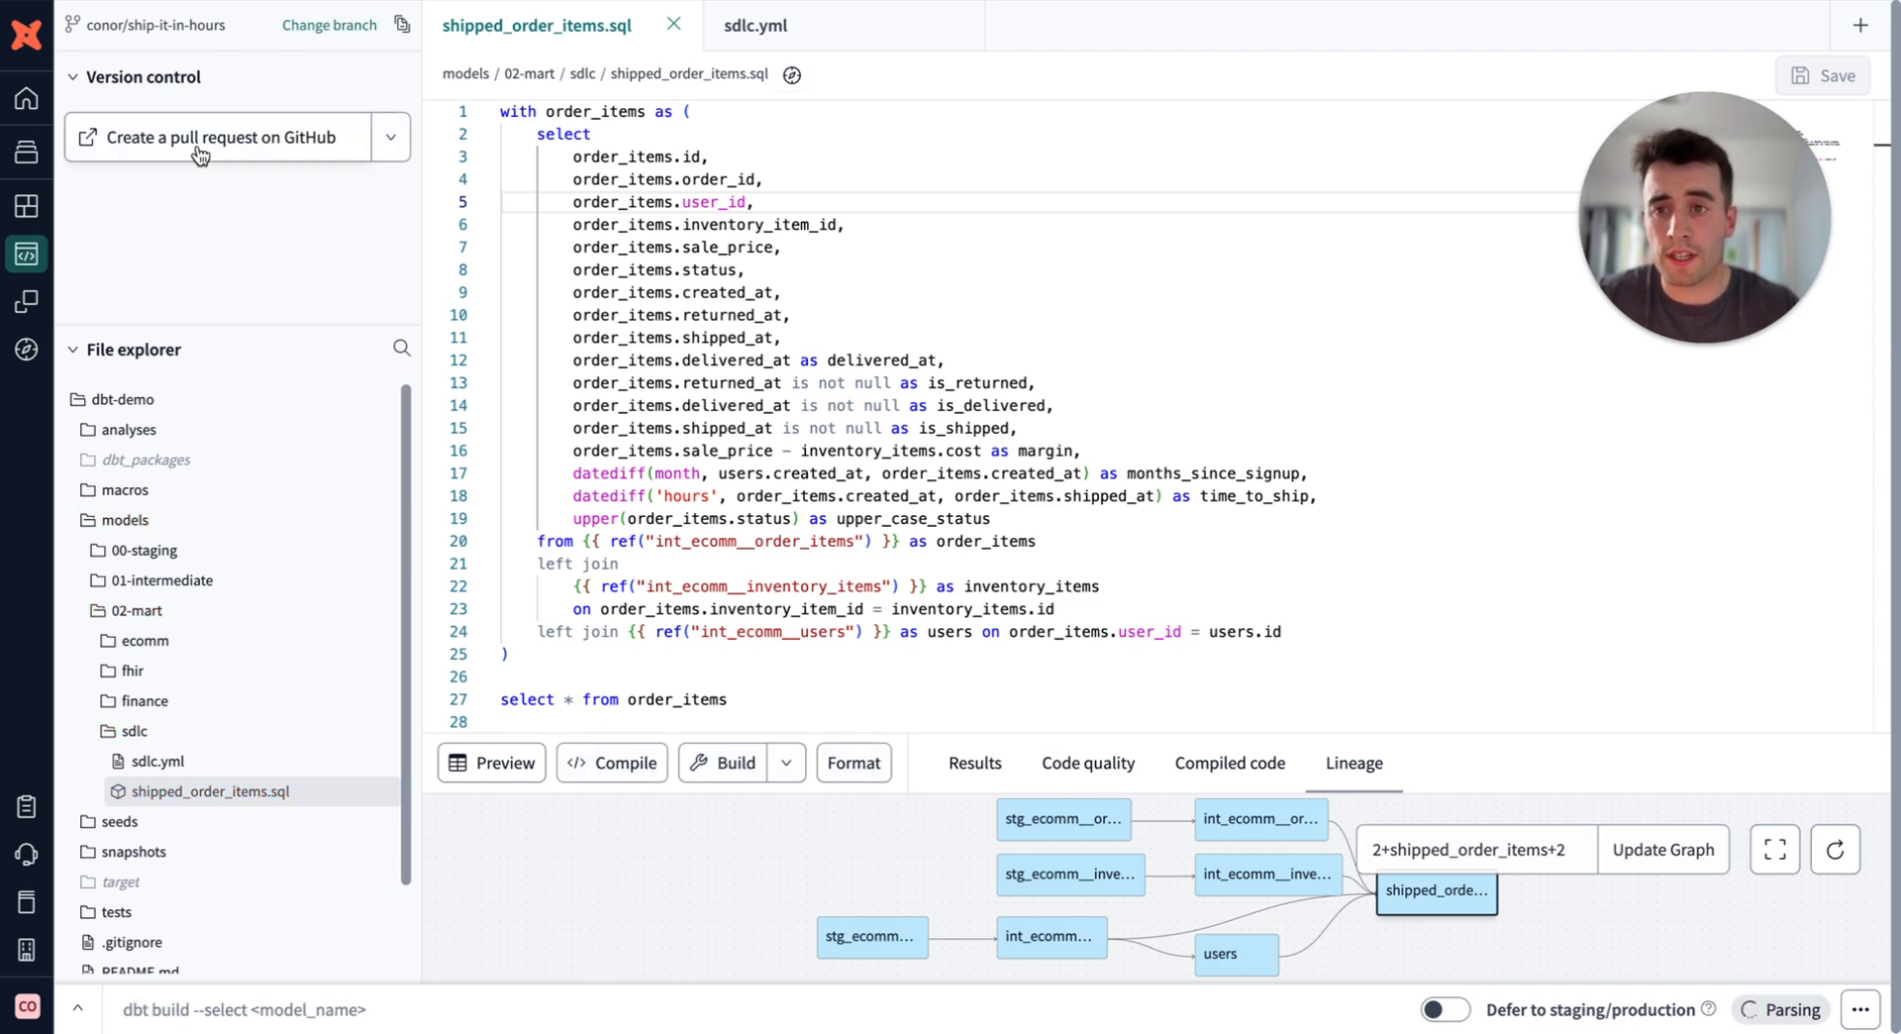
Step: Create a GitHub pull request into main for the committed change, described as "Changing the units", and merge it
click(198, 145)
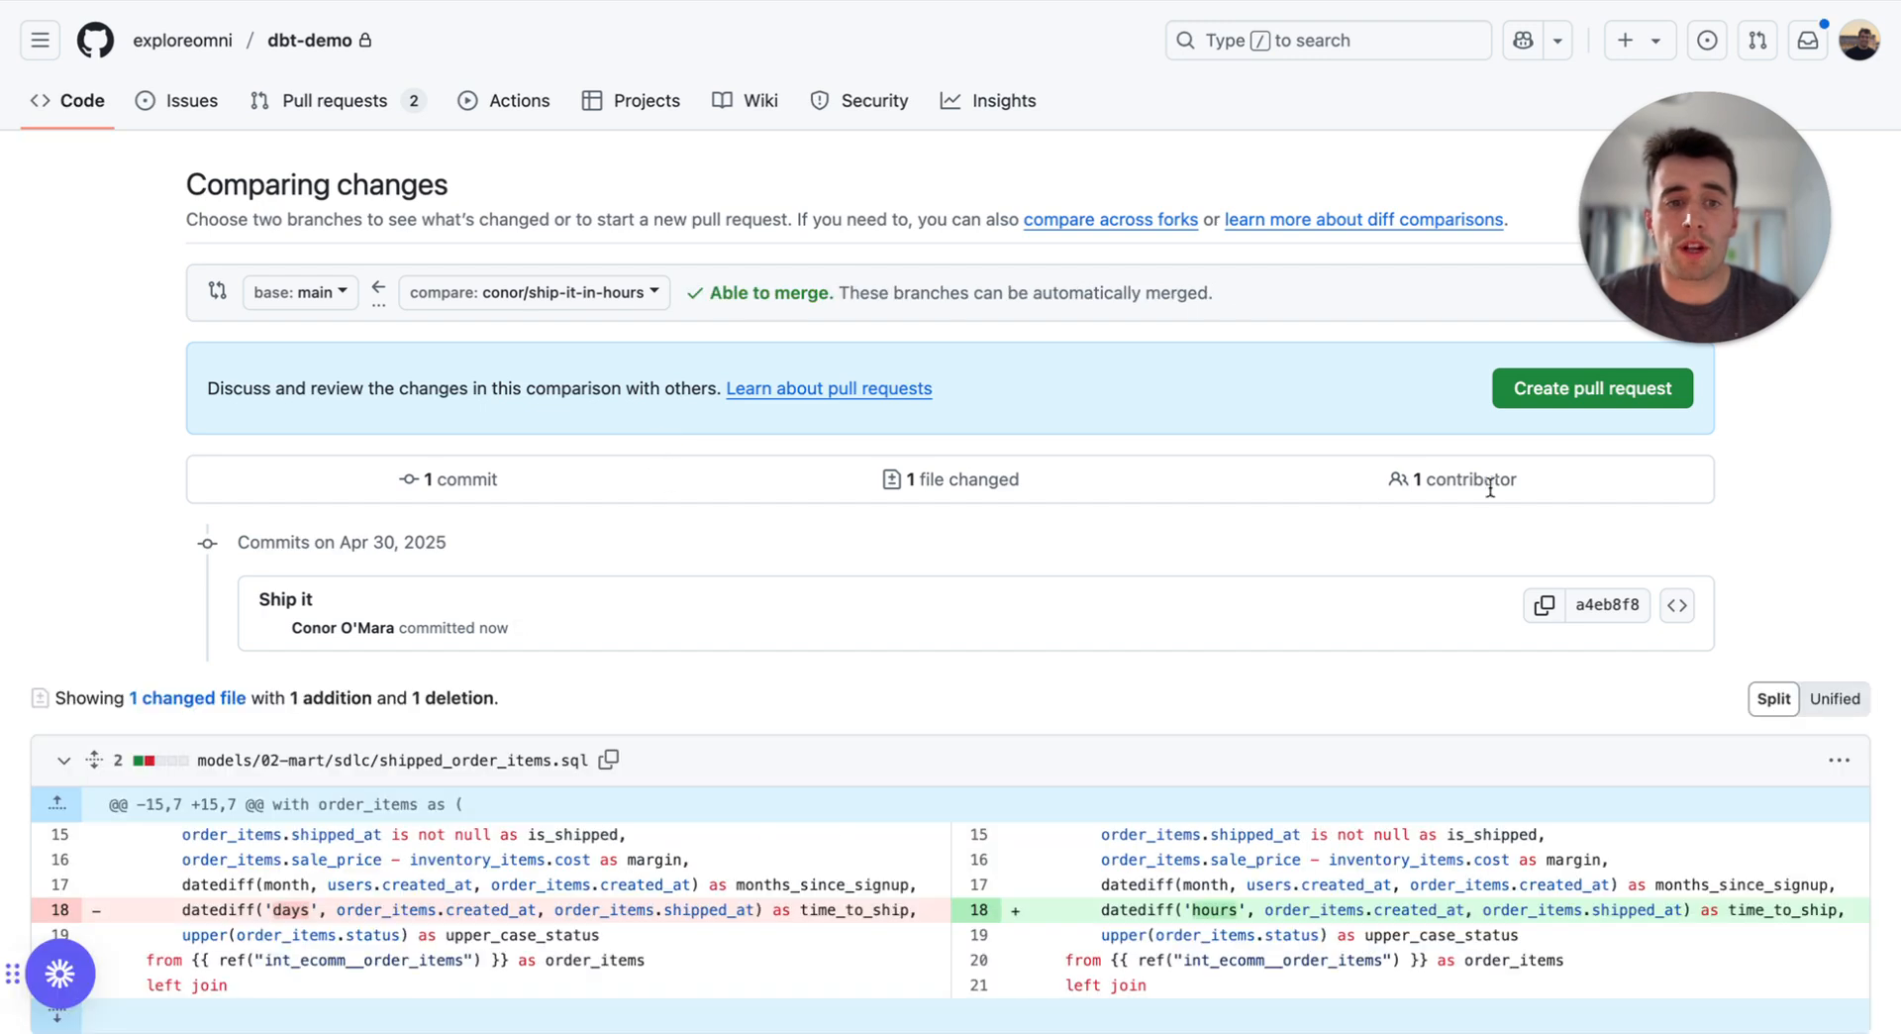
click(1567, 389)
click(476, 637)
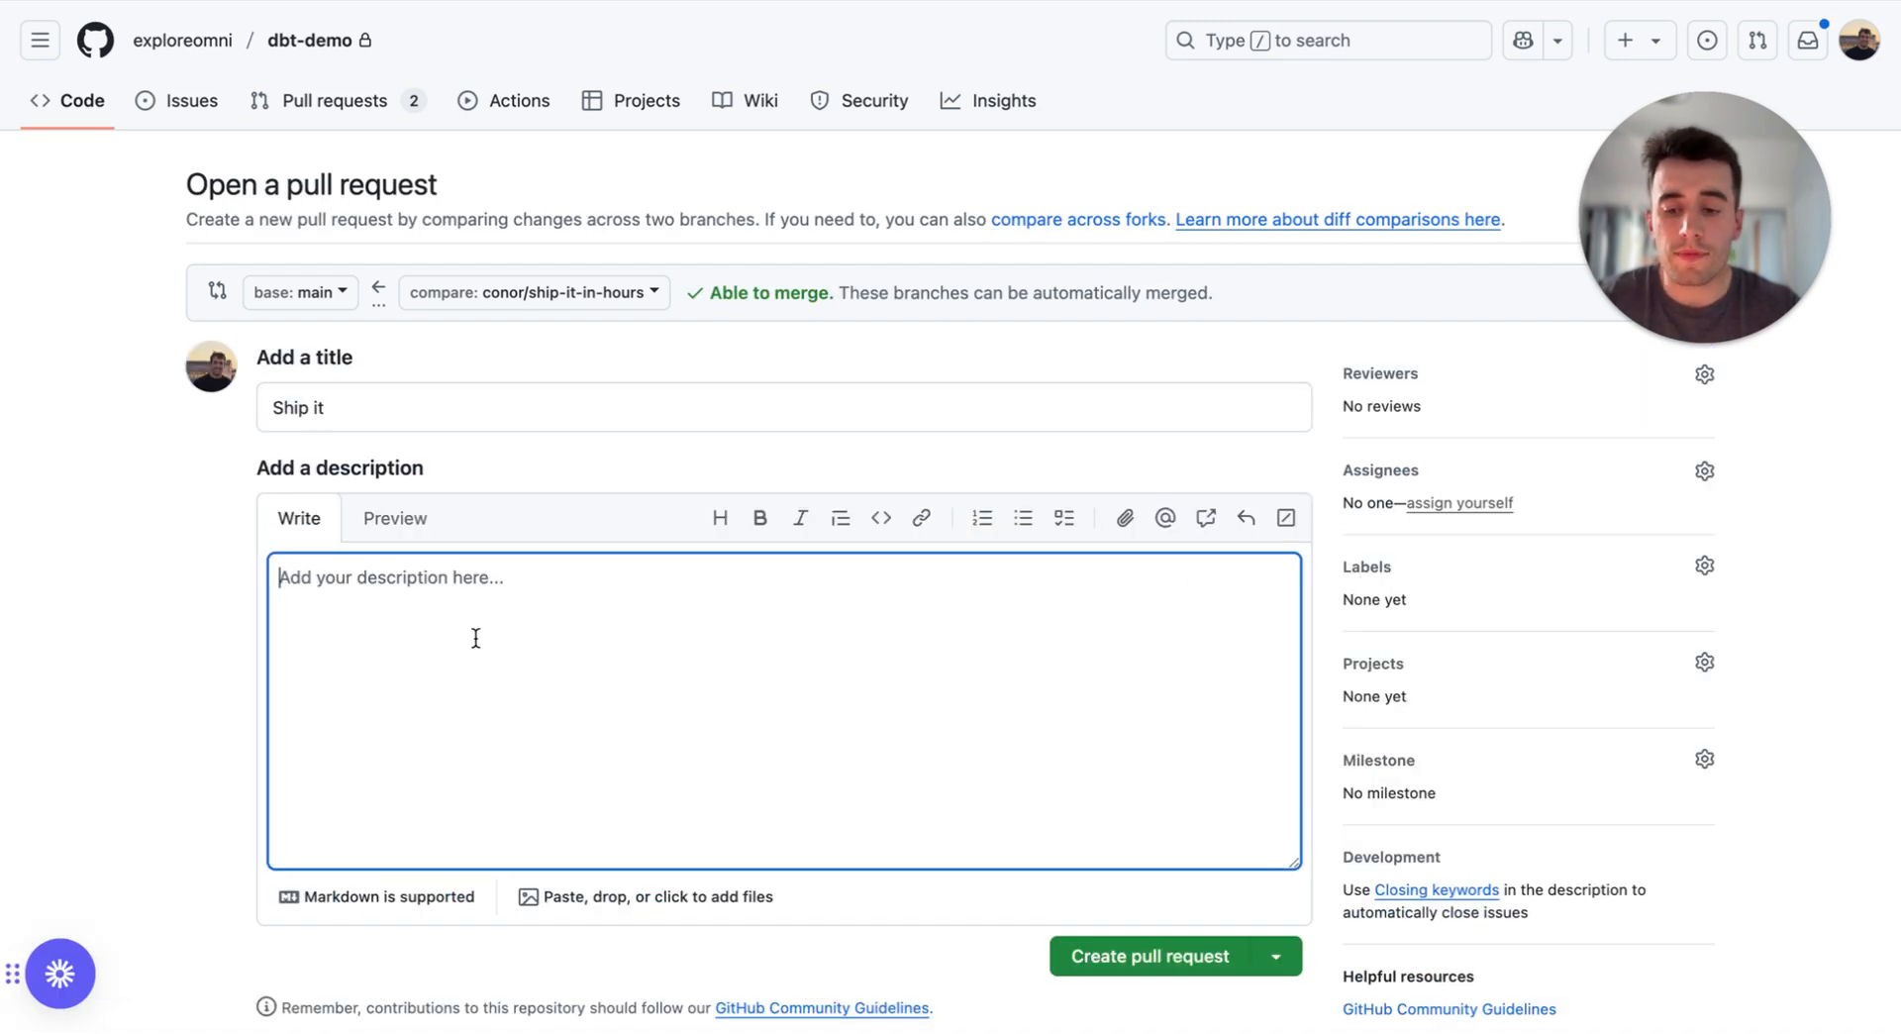
text(Changin)
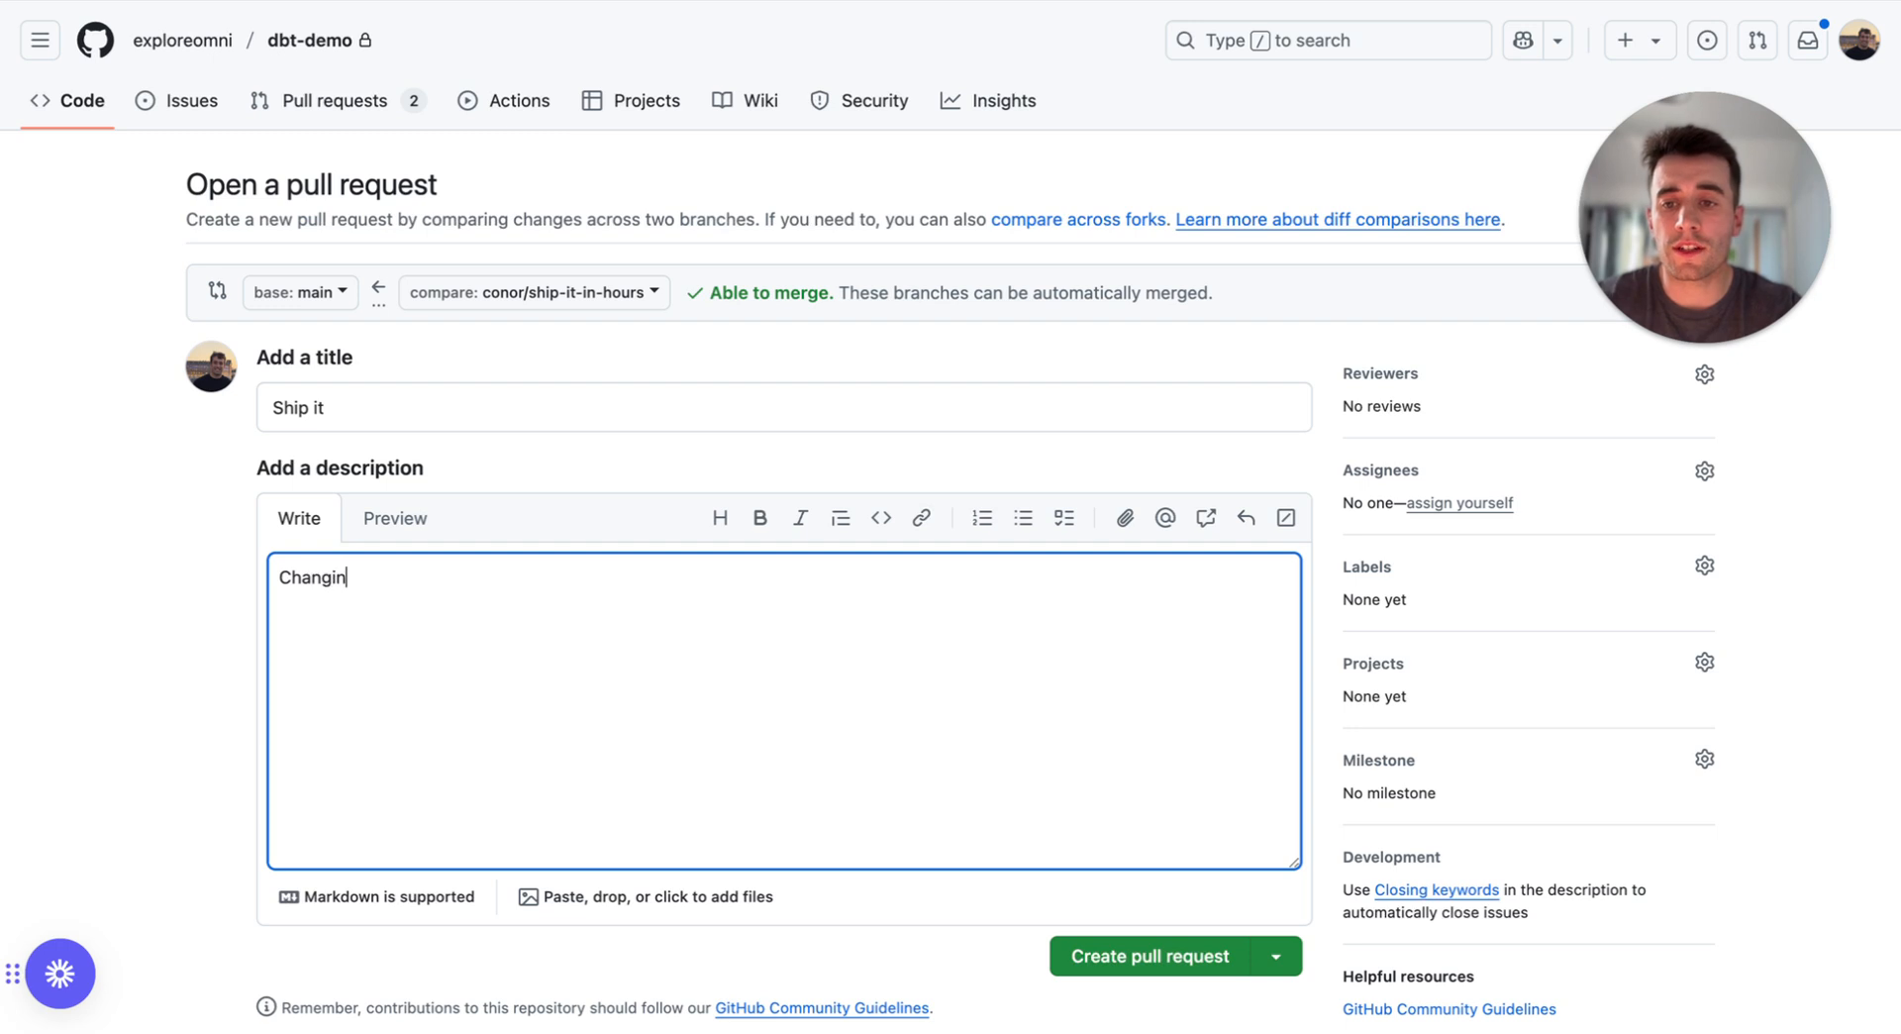
text(g the units)
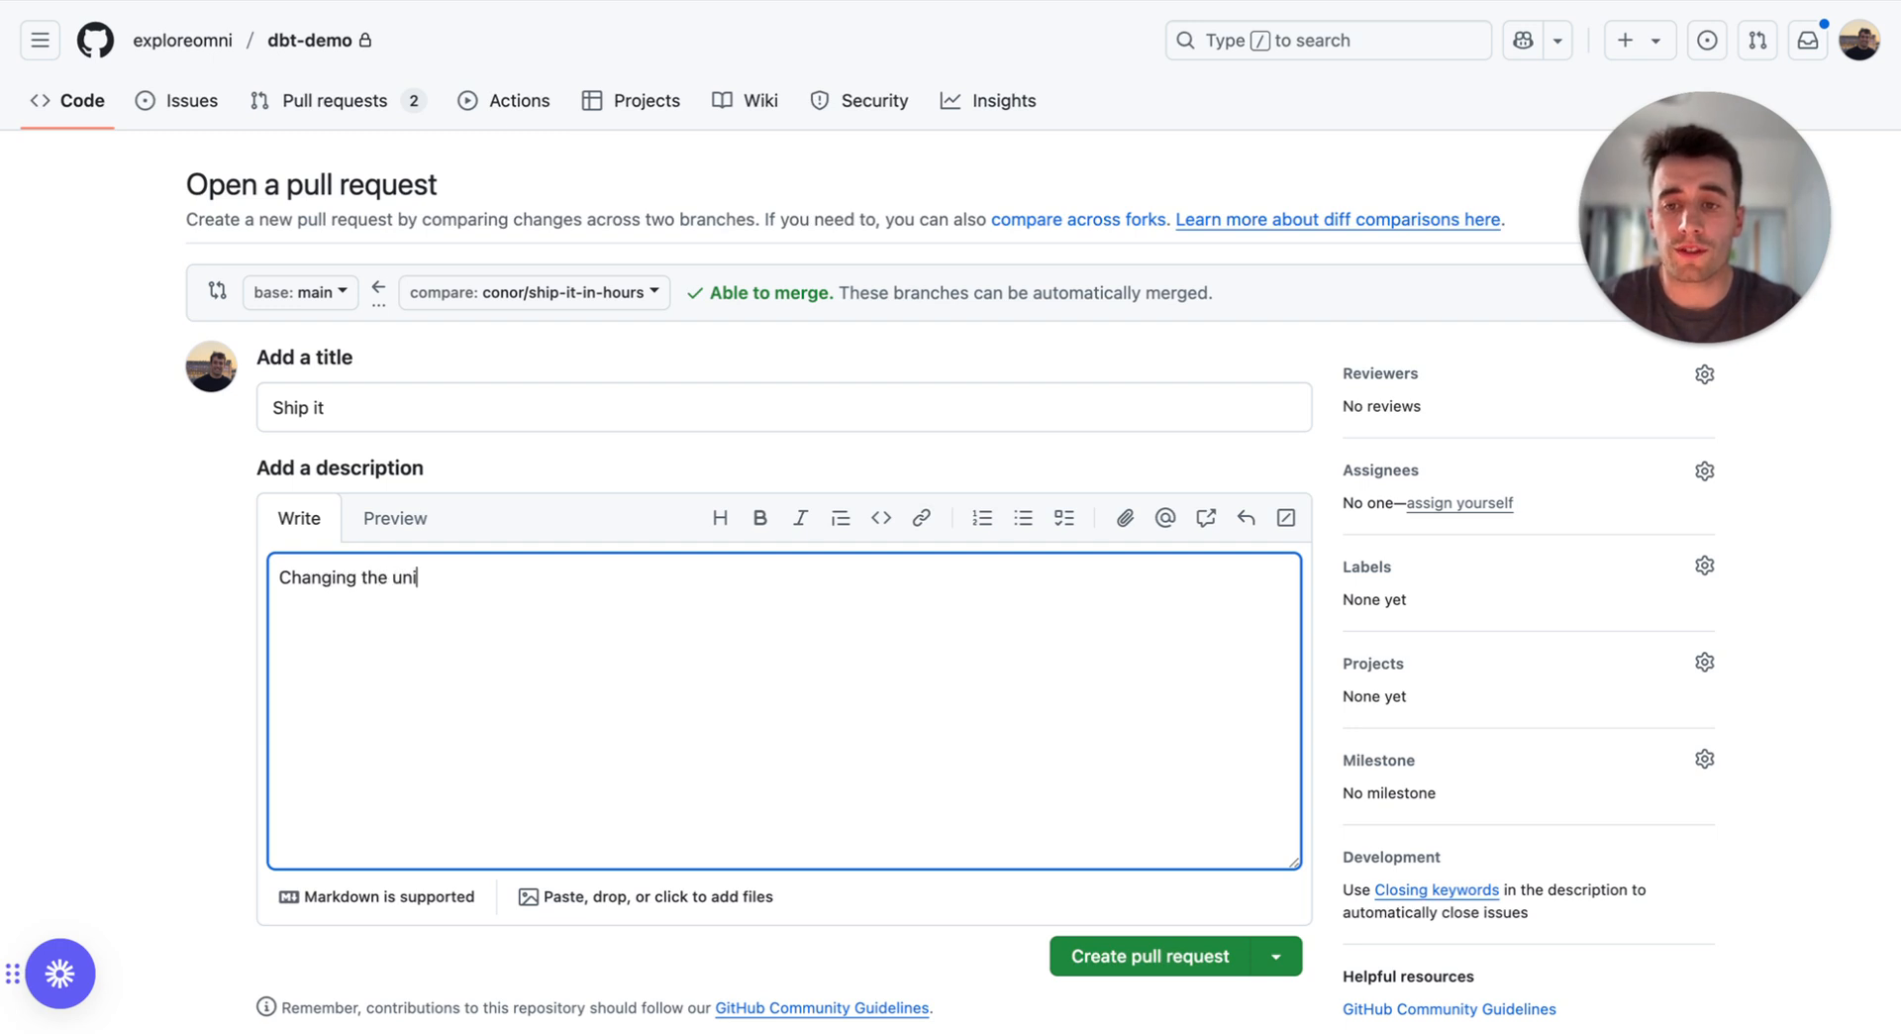
click(1149, 955)
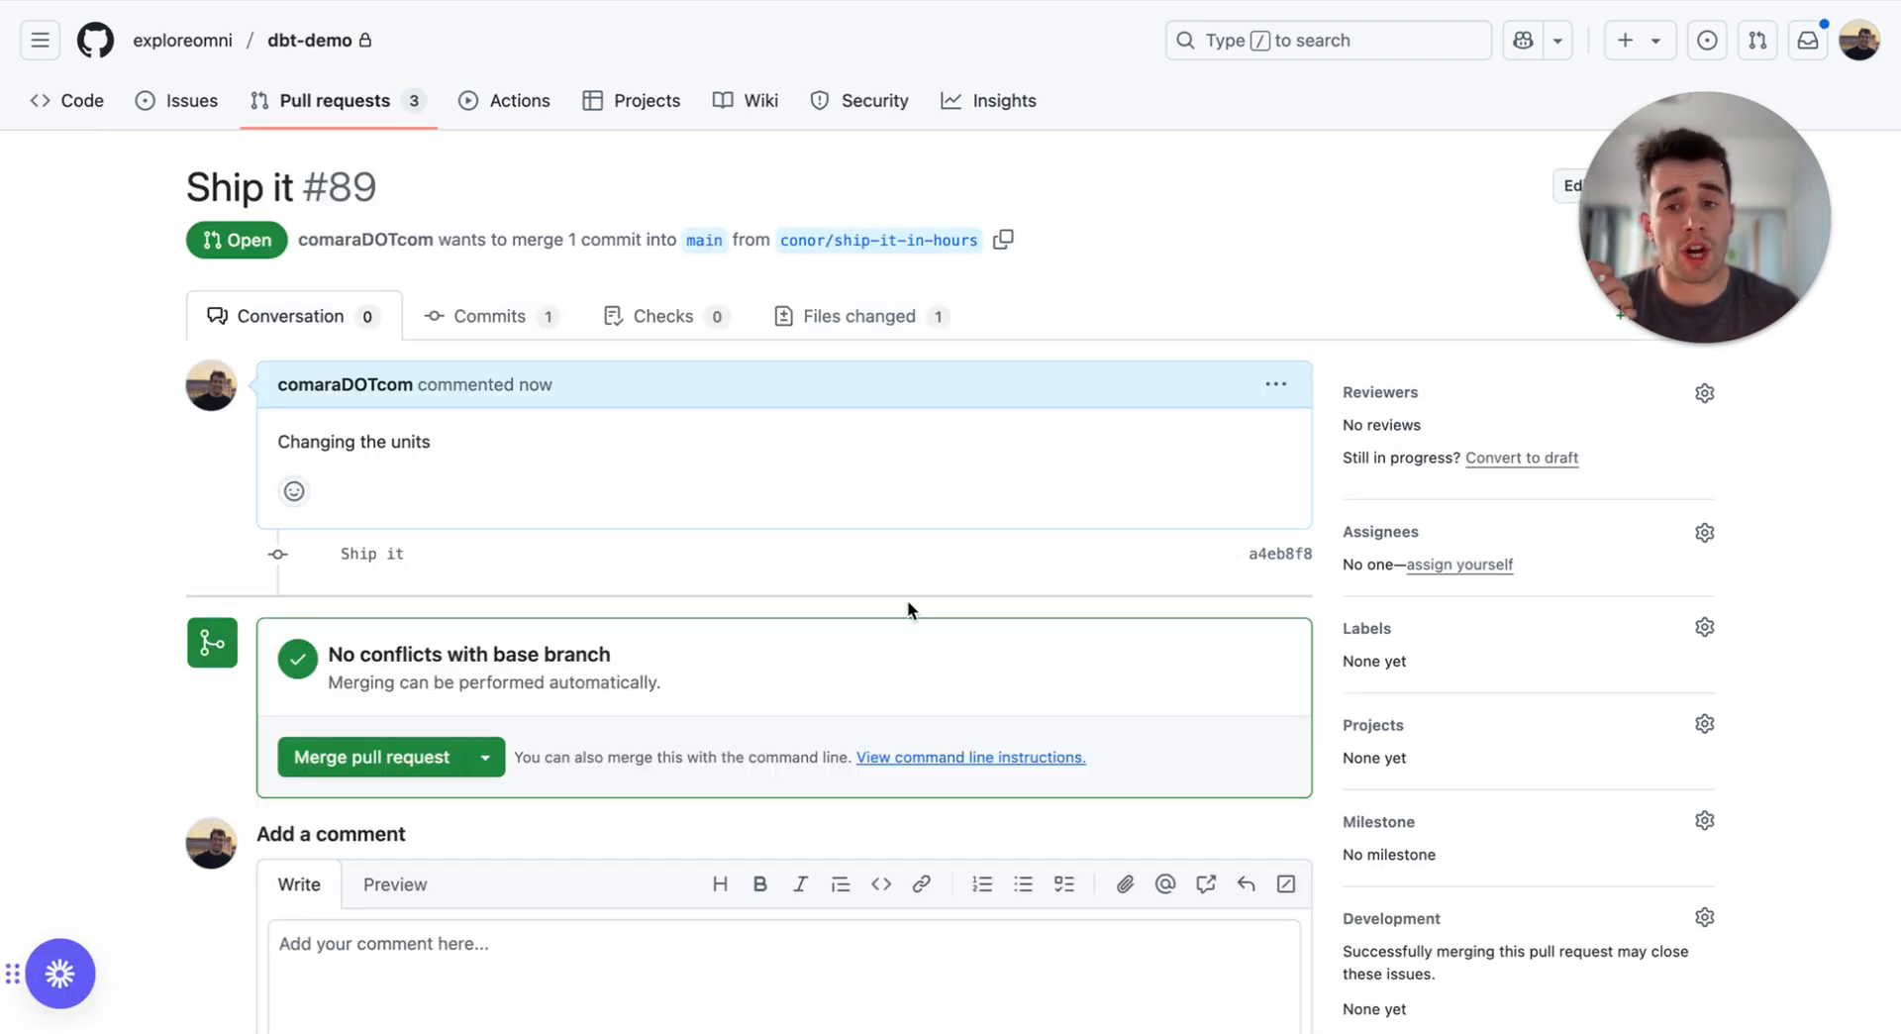
click(384, 760)
click(355, 1020)
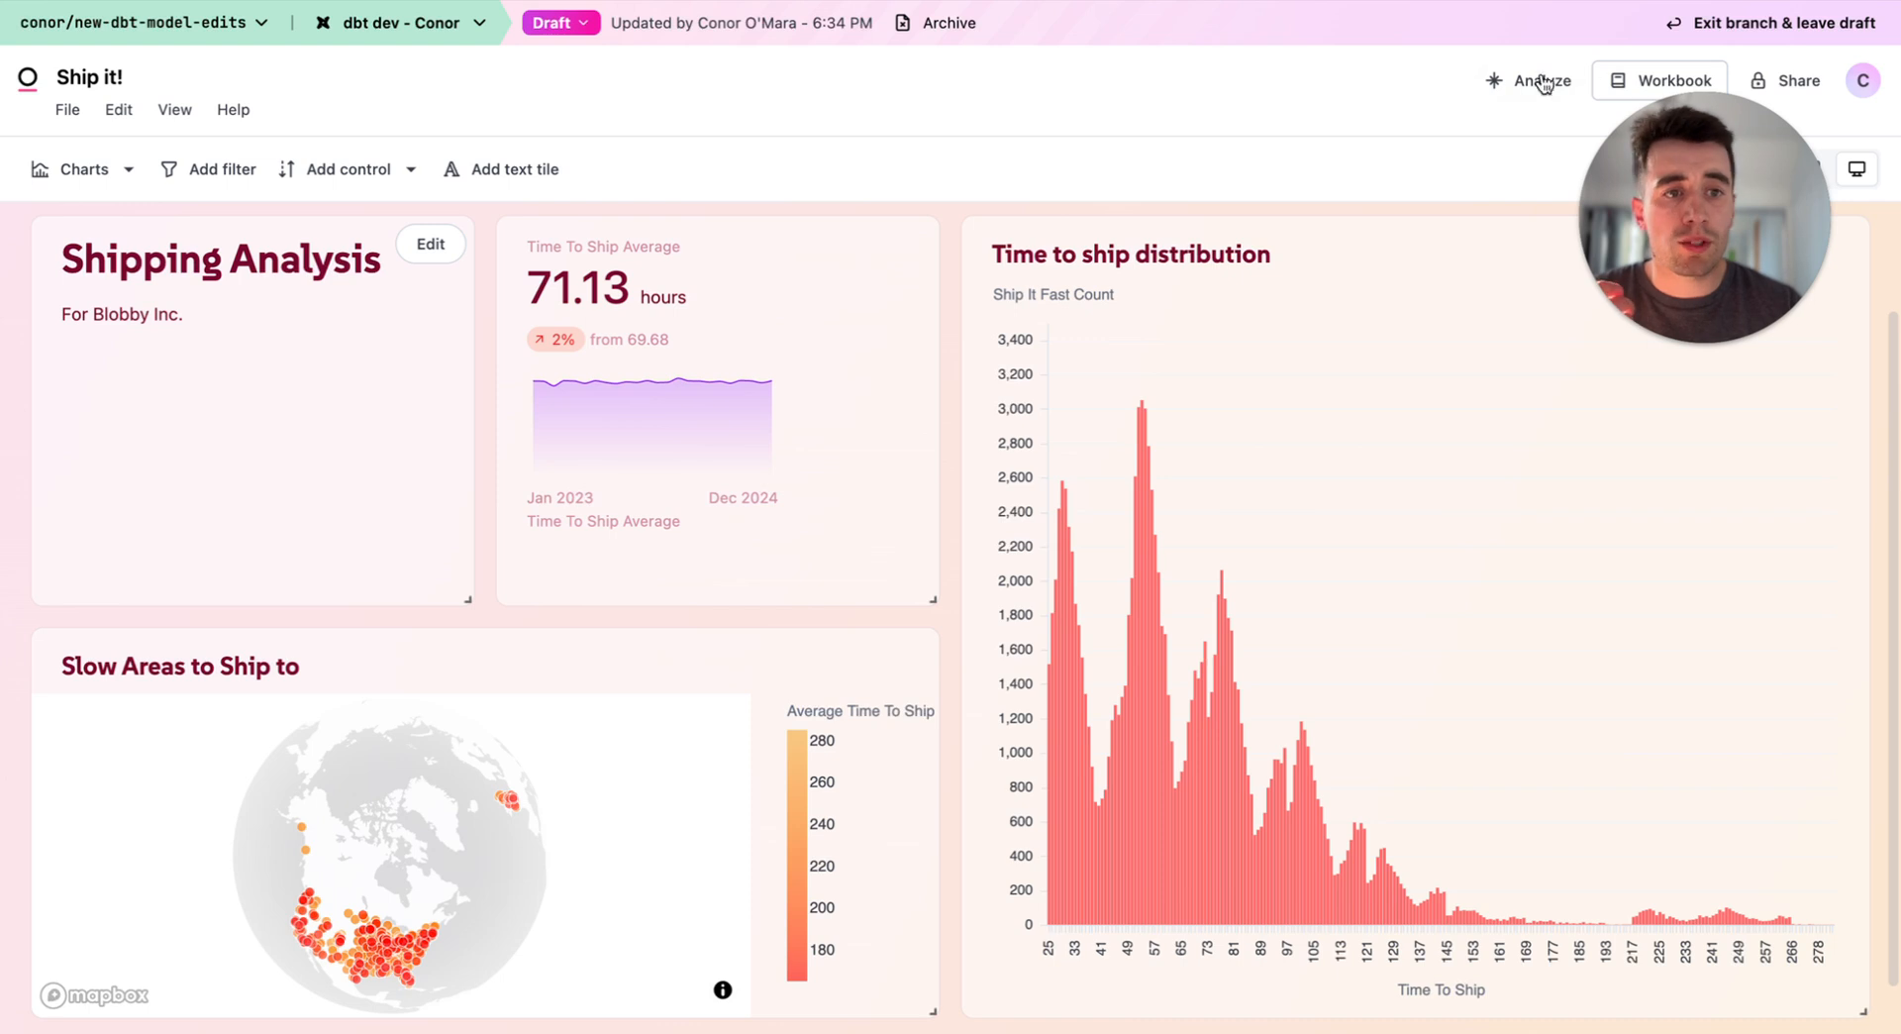
Step: Exit the branch and leave the draft, and open the shared model from the published Ship it! workbook
click(1778, 22)
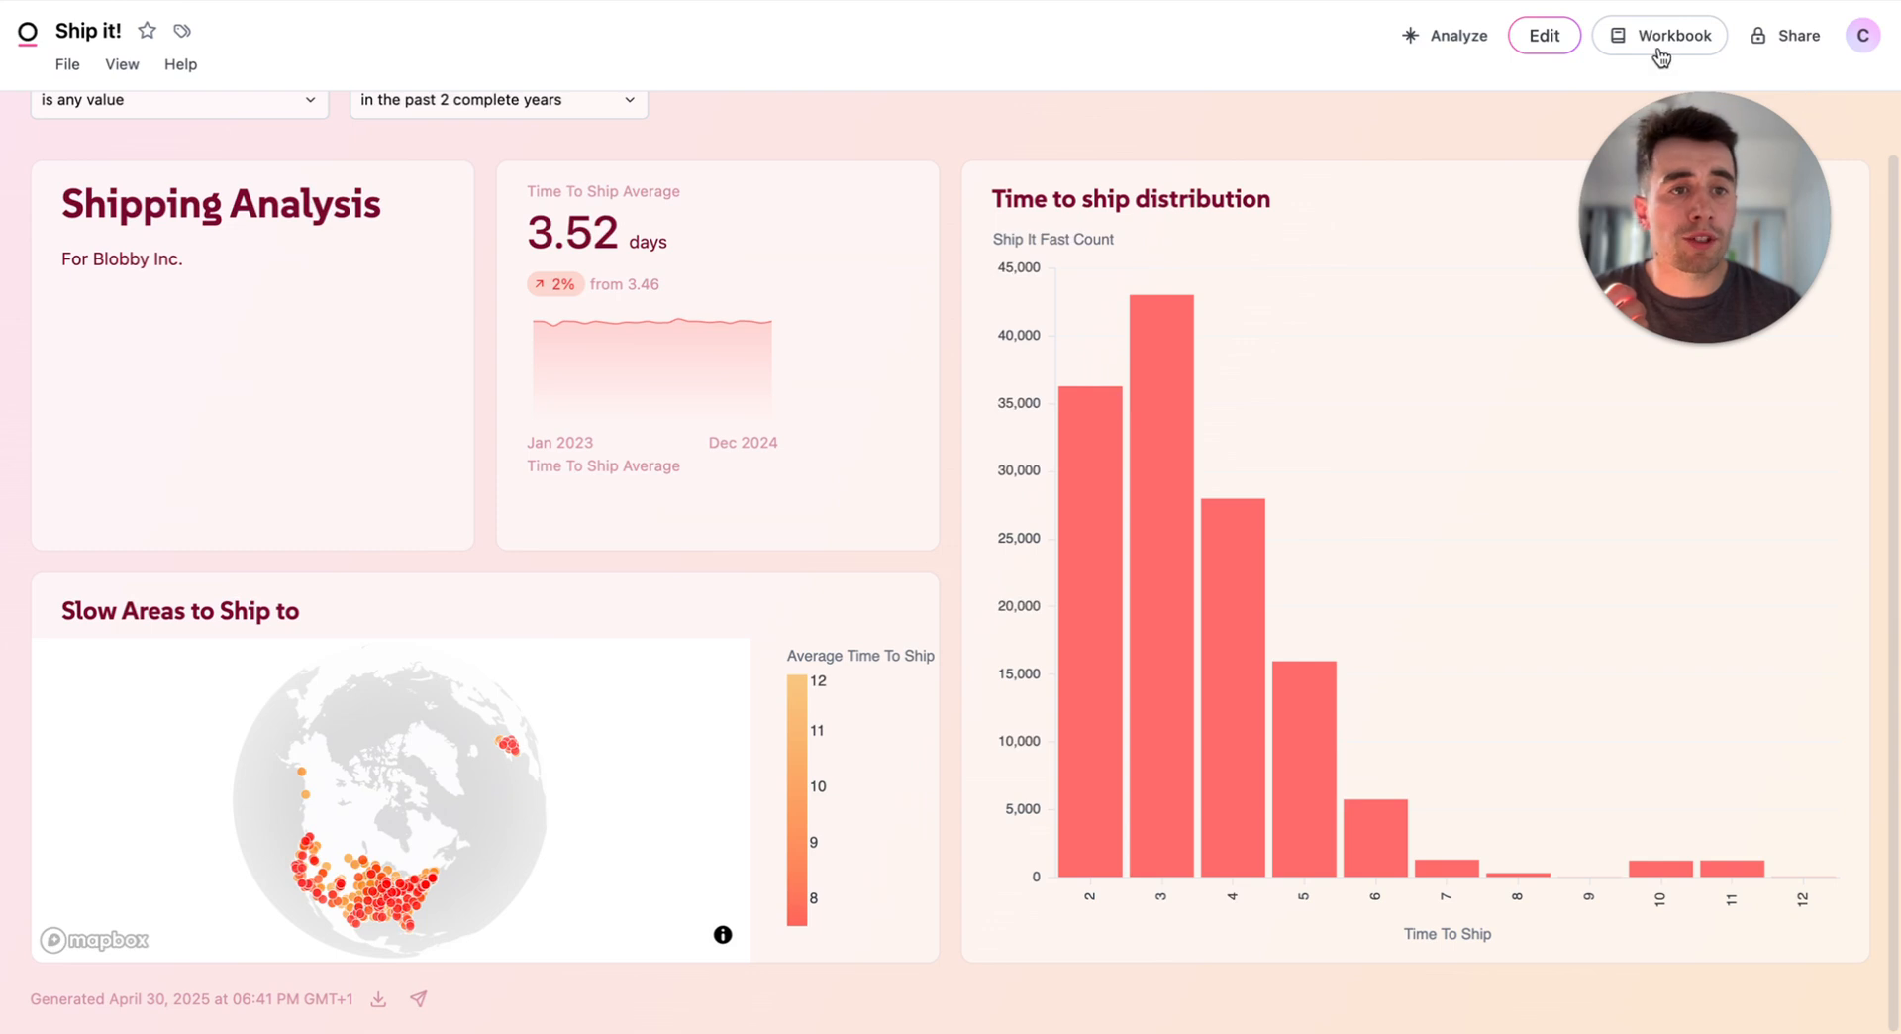
click(1661, 52)
click(235, 69)
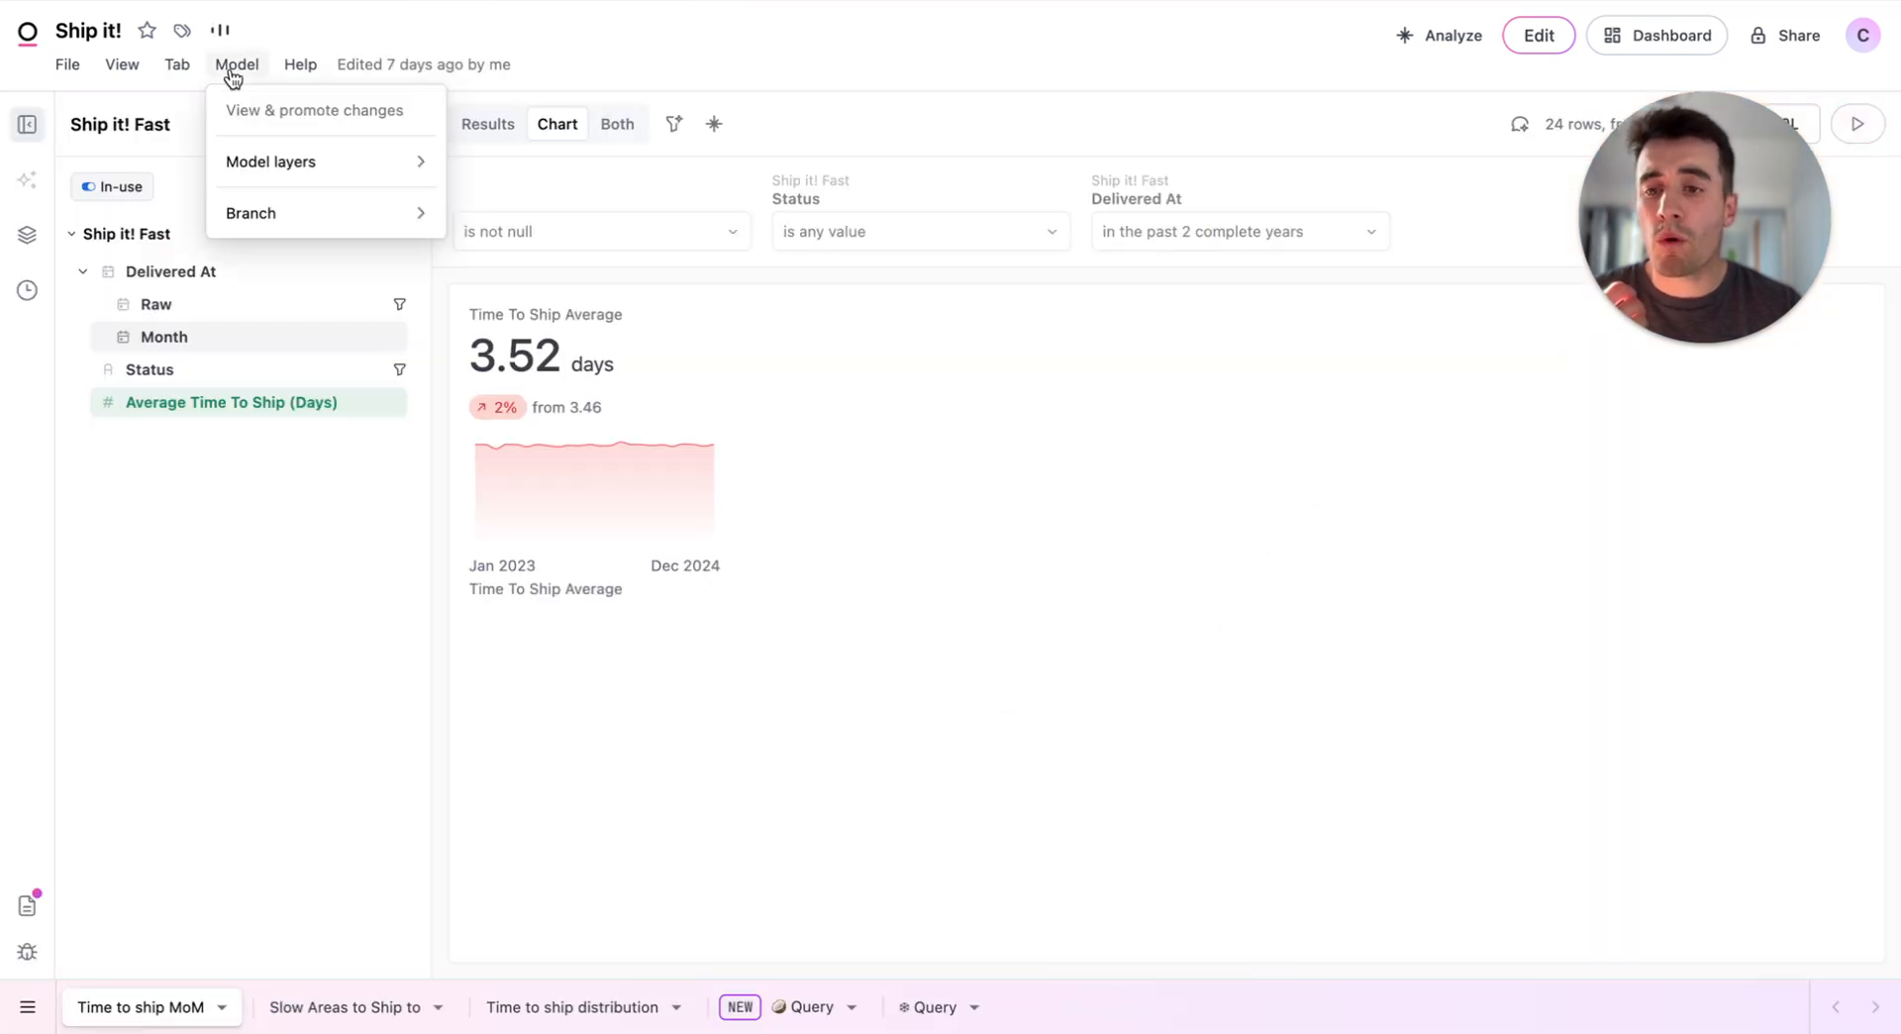
mouse_move(281, 178)
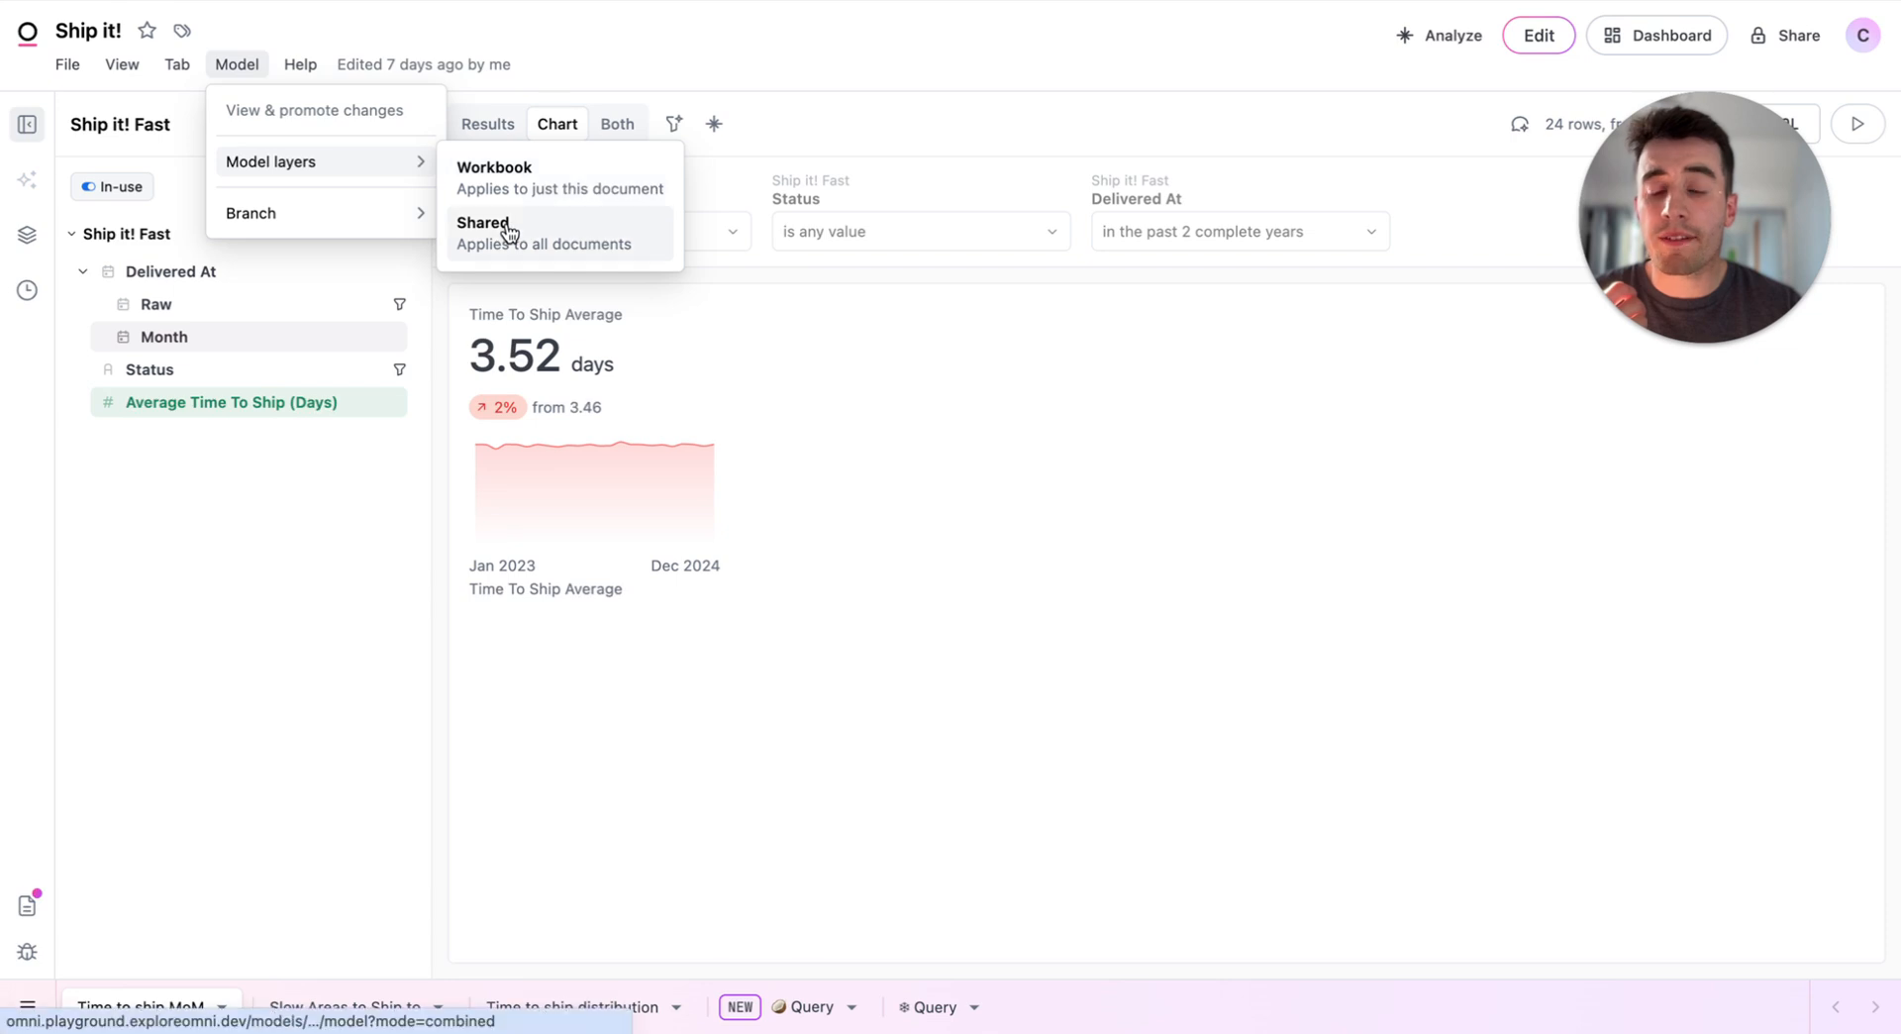
click(508, 232)
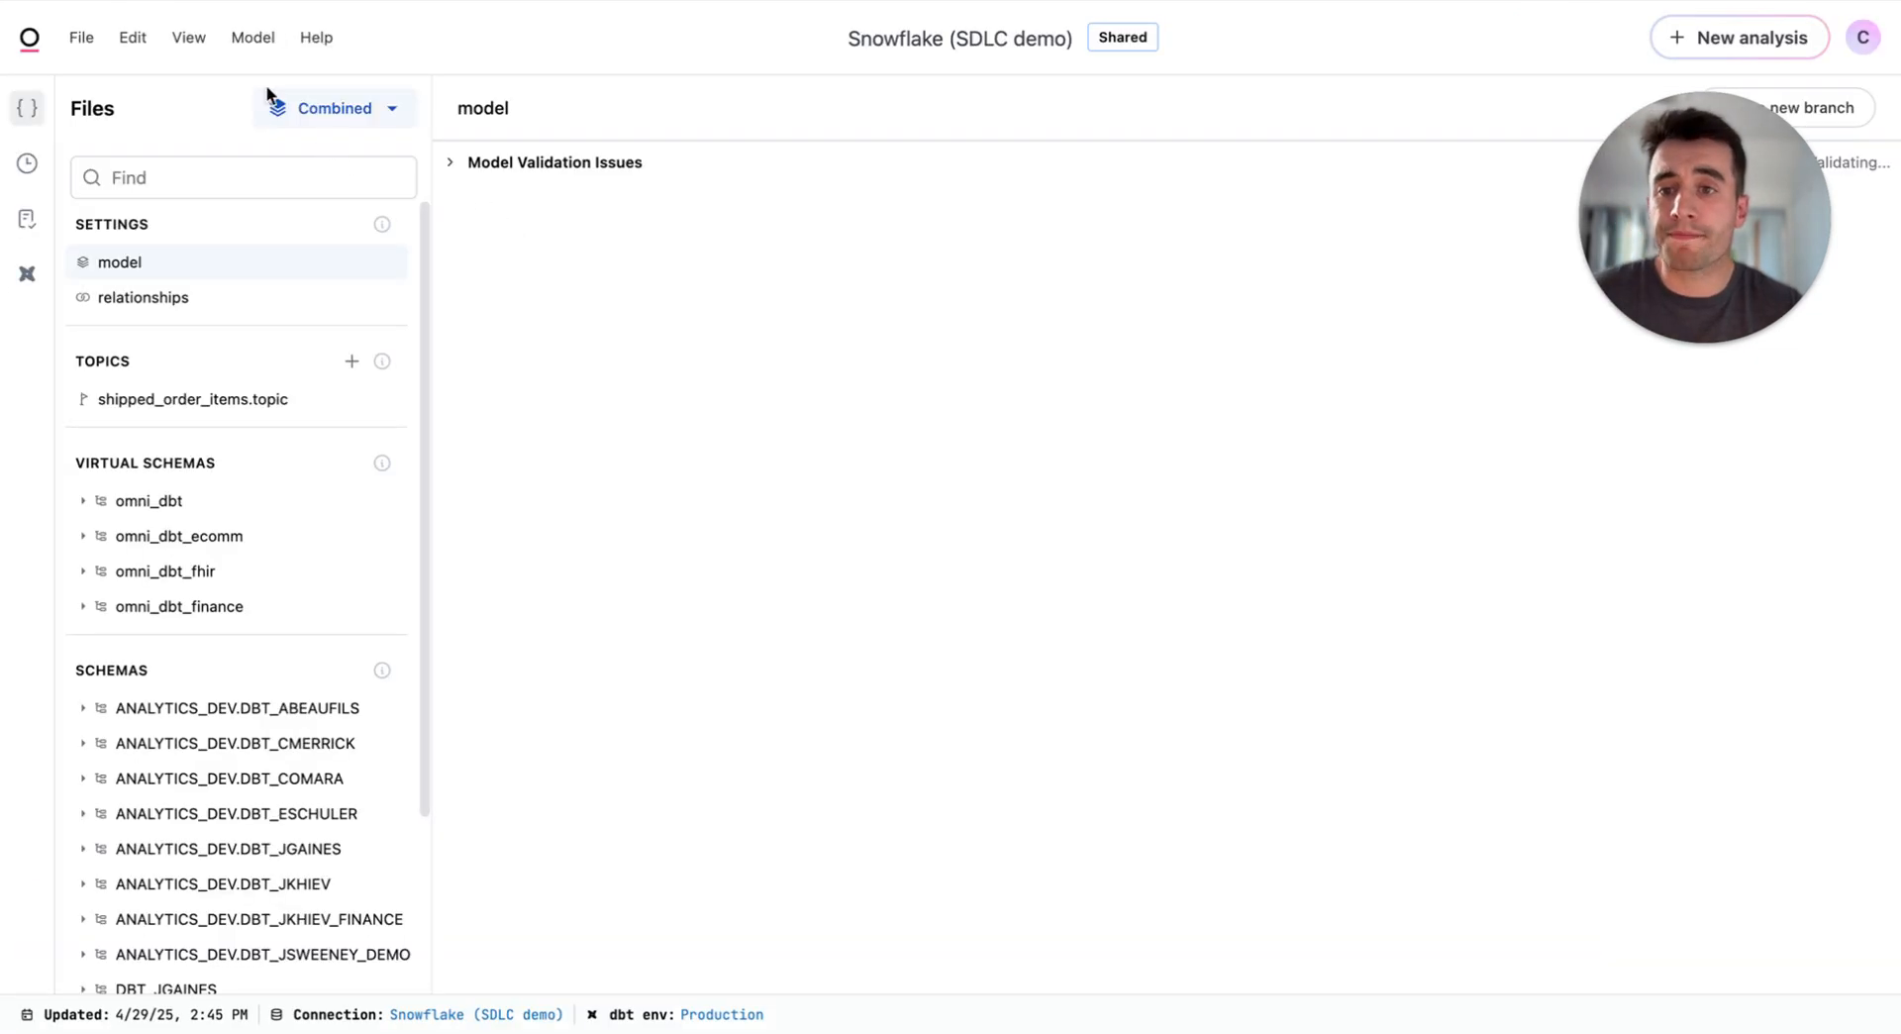
Step: Refresh the schema of the shared Snowflake (SDLC demo) model
click(247, 40)
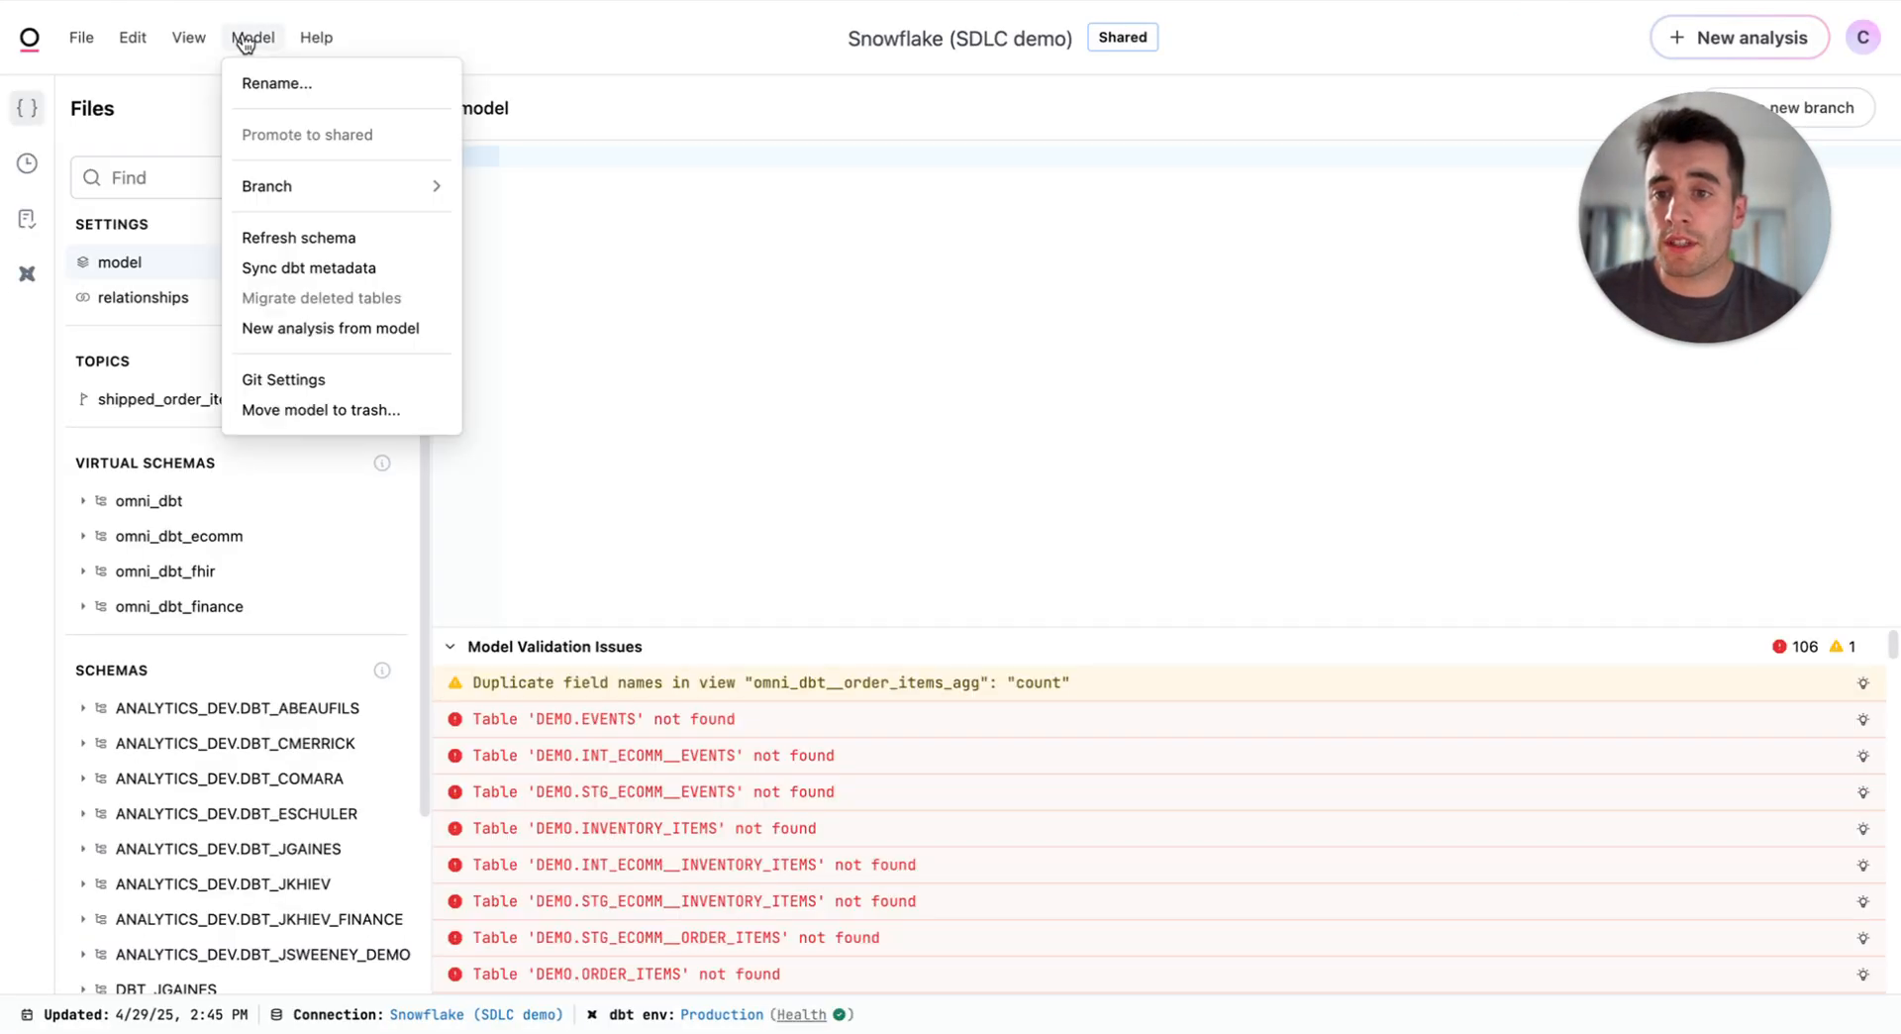
click(299, 239)
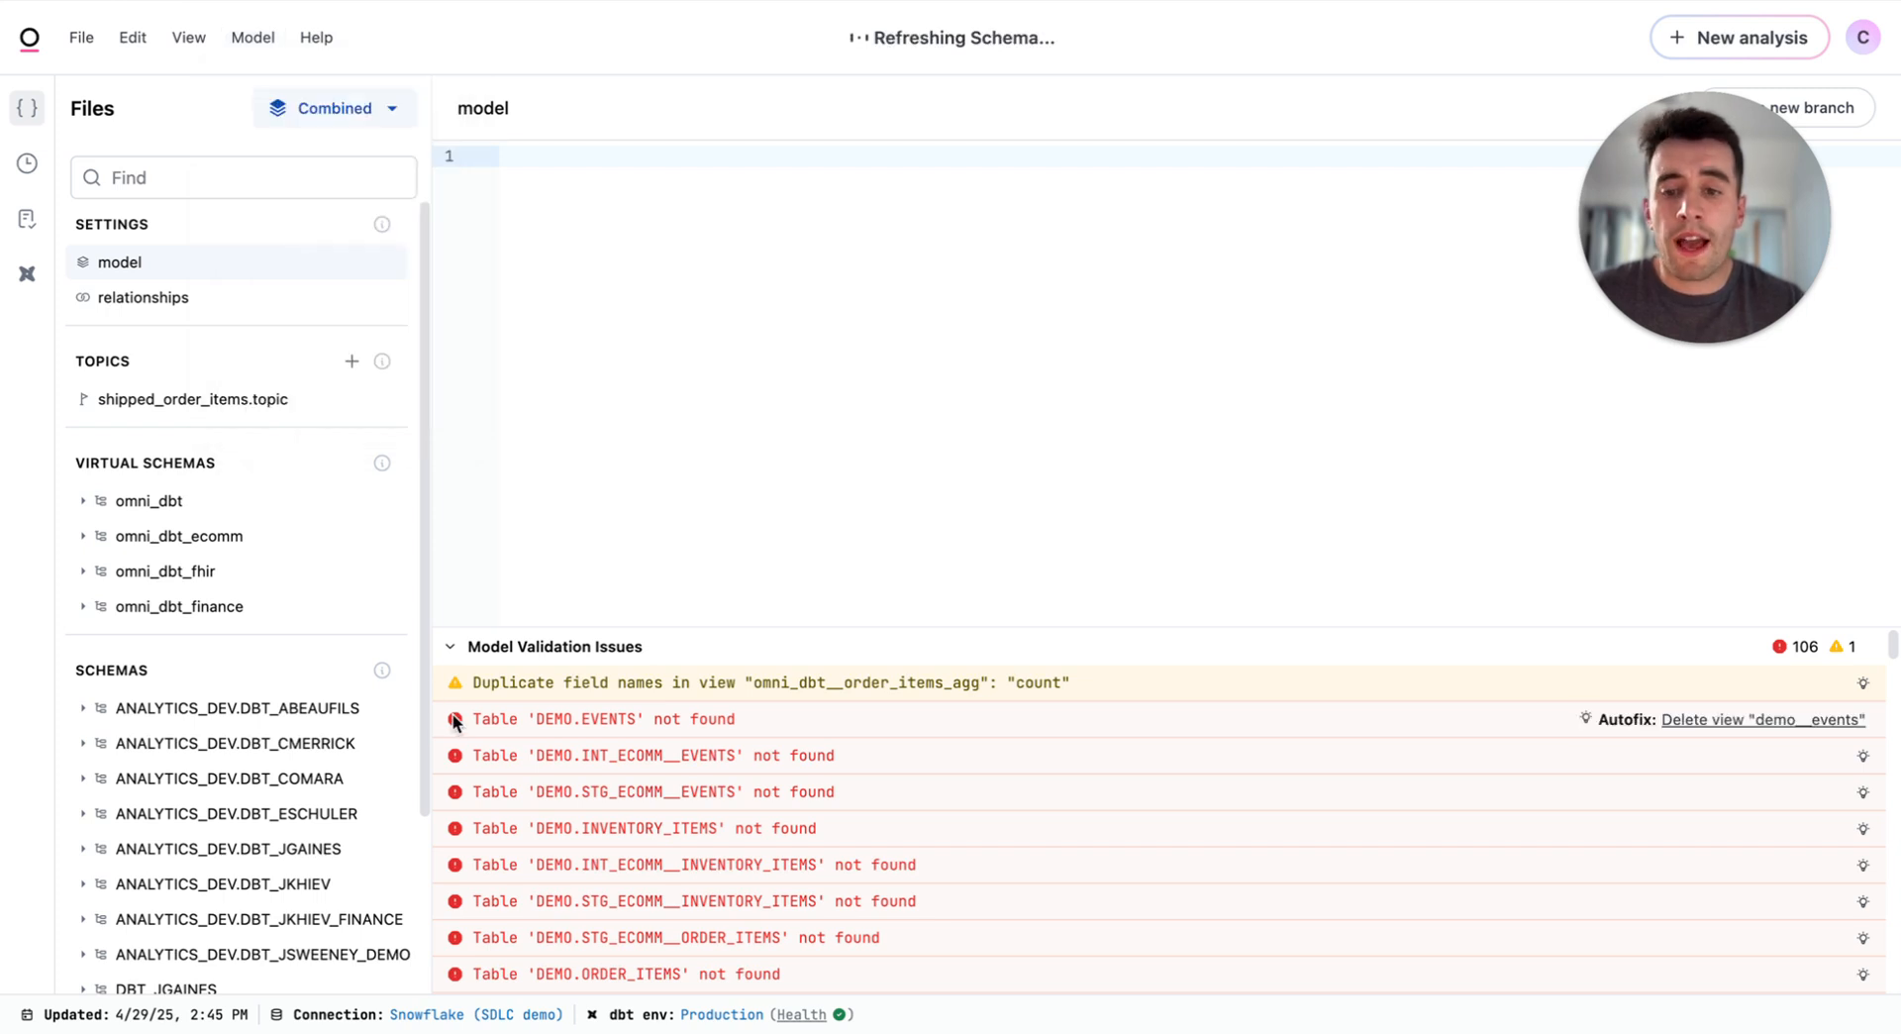
click(460, 646)
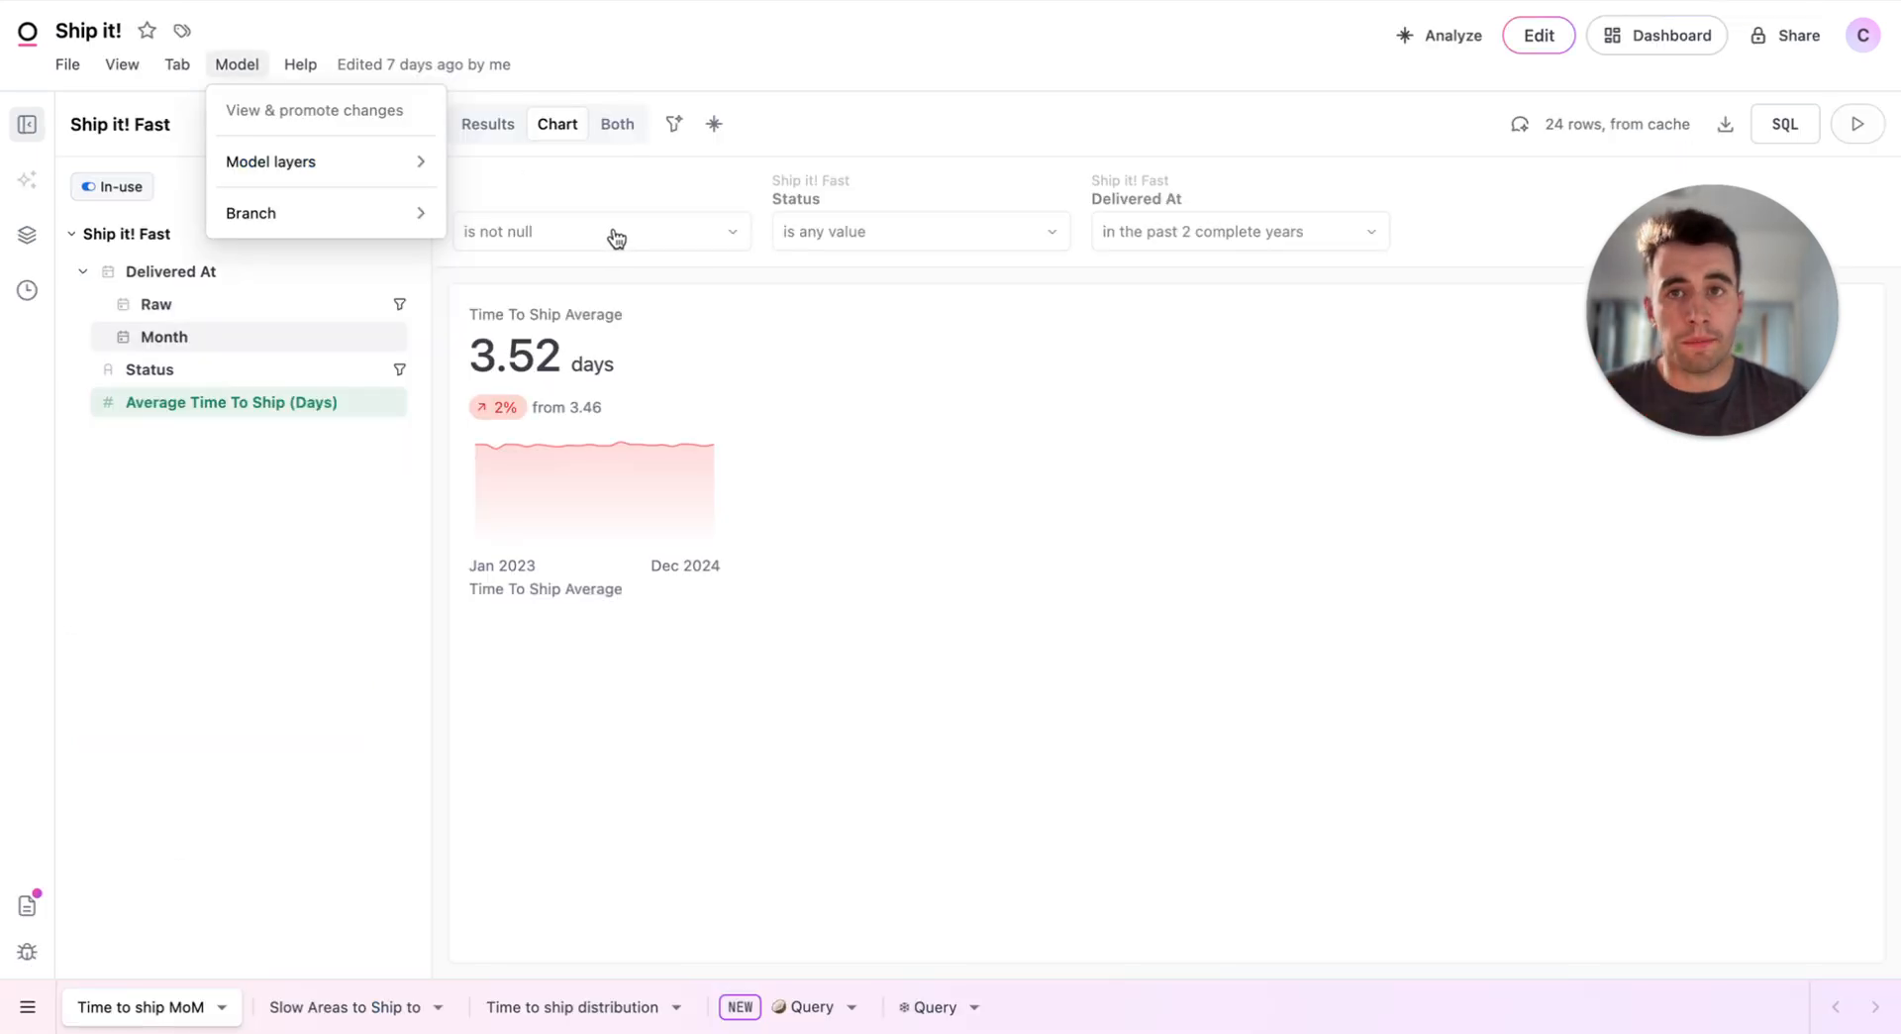
Step: Switch the Ship it! workbook to the existing new-dbt-model-edits branch
mouse_move(347, 222)
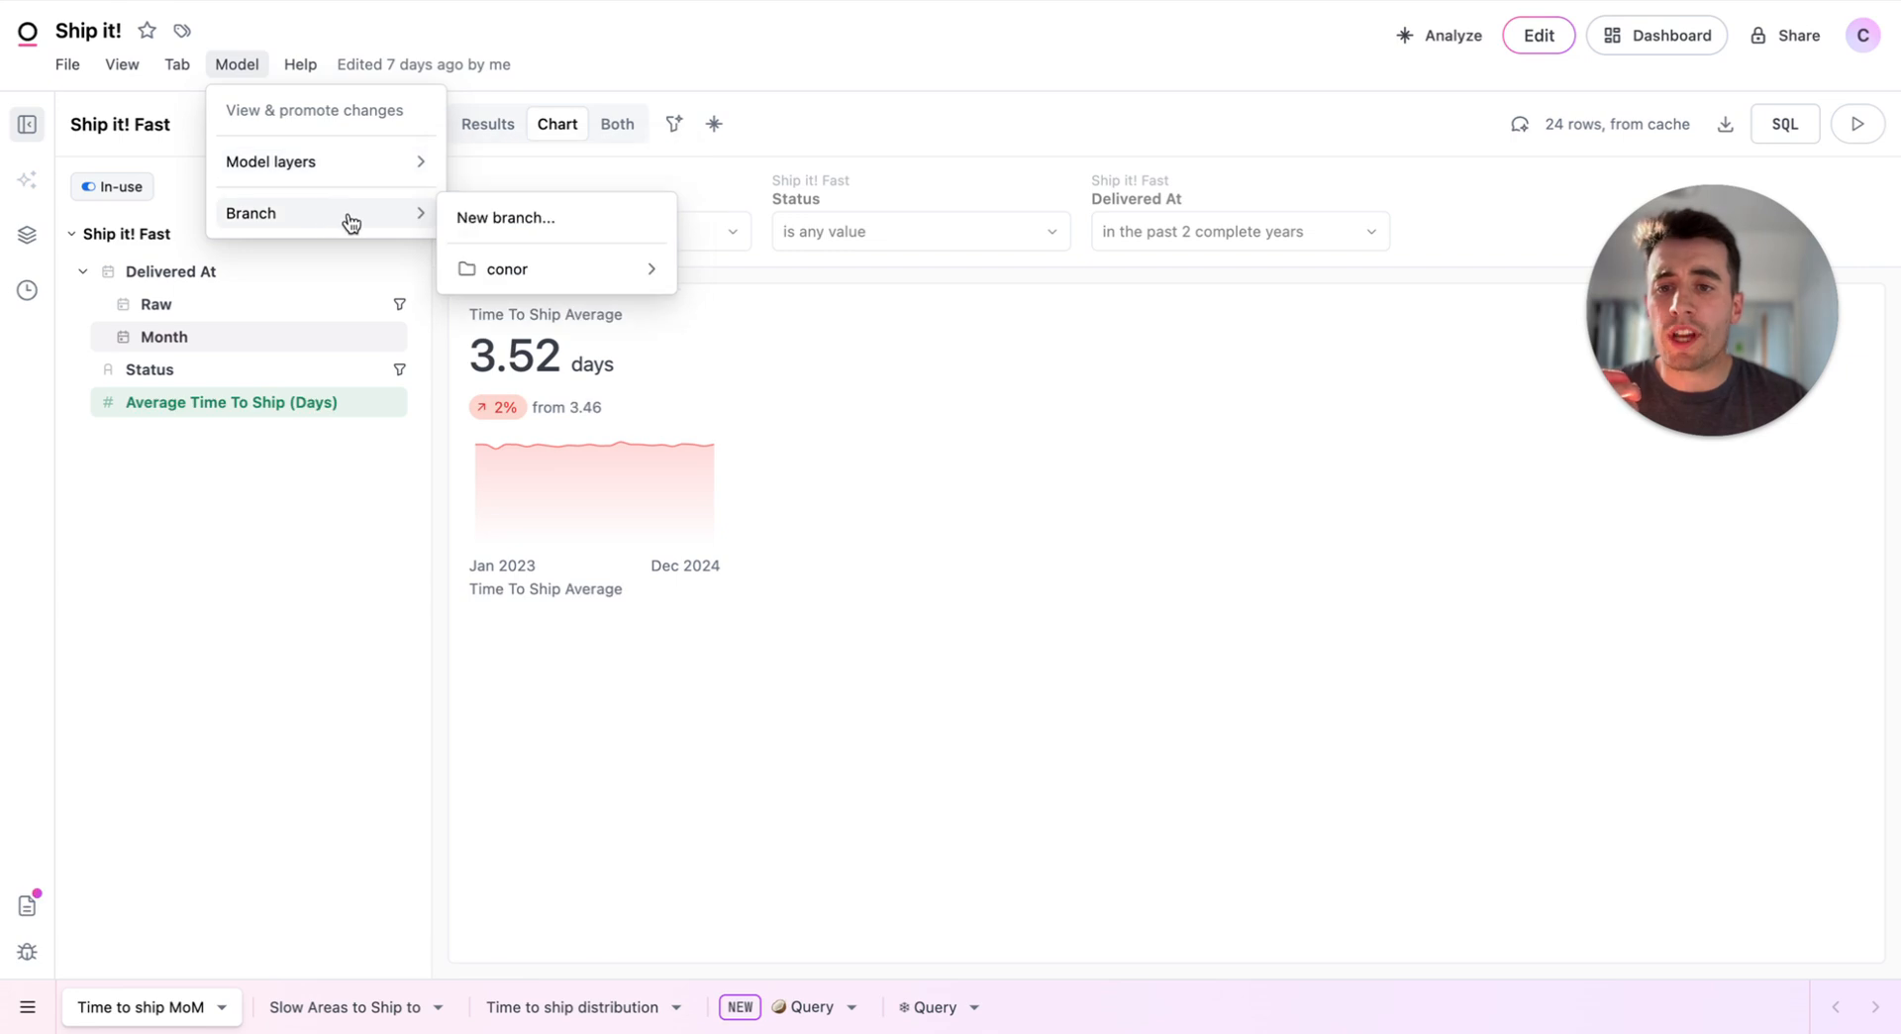
mouse_move(534, 273)
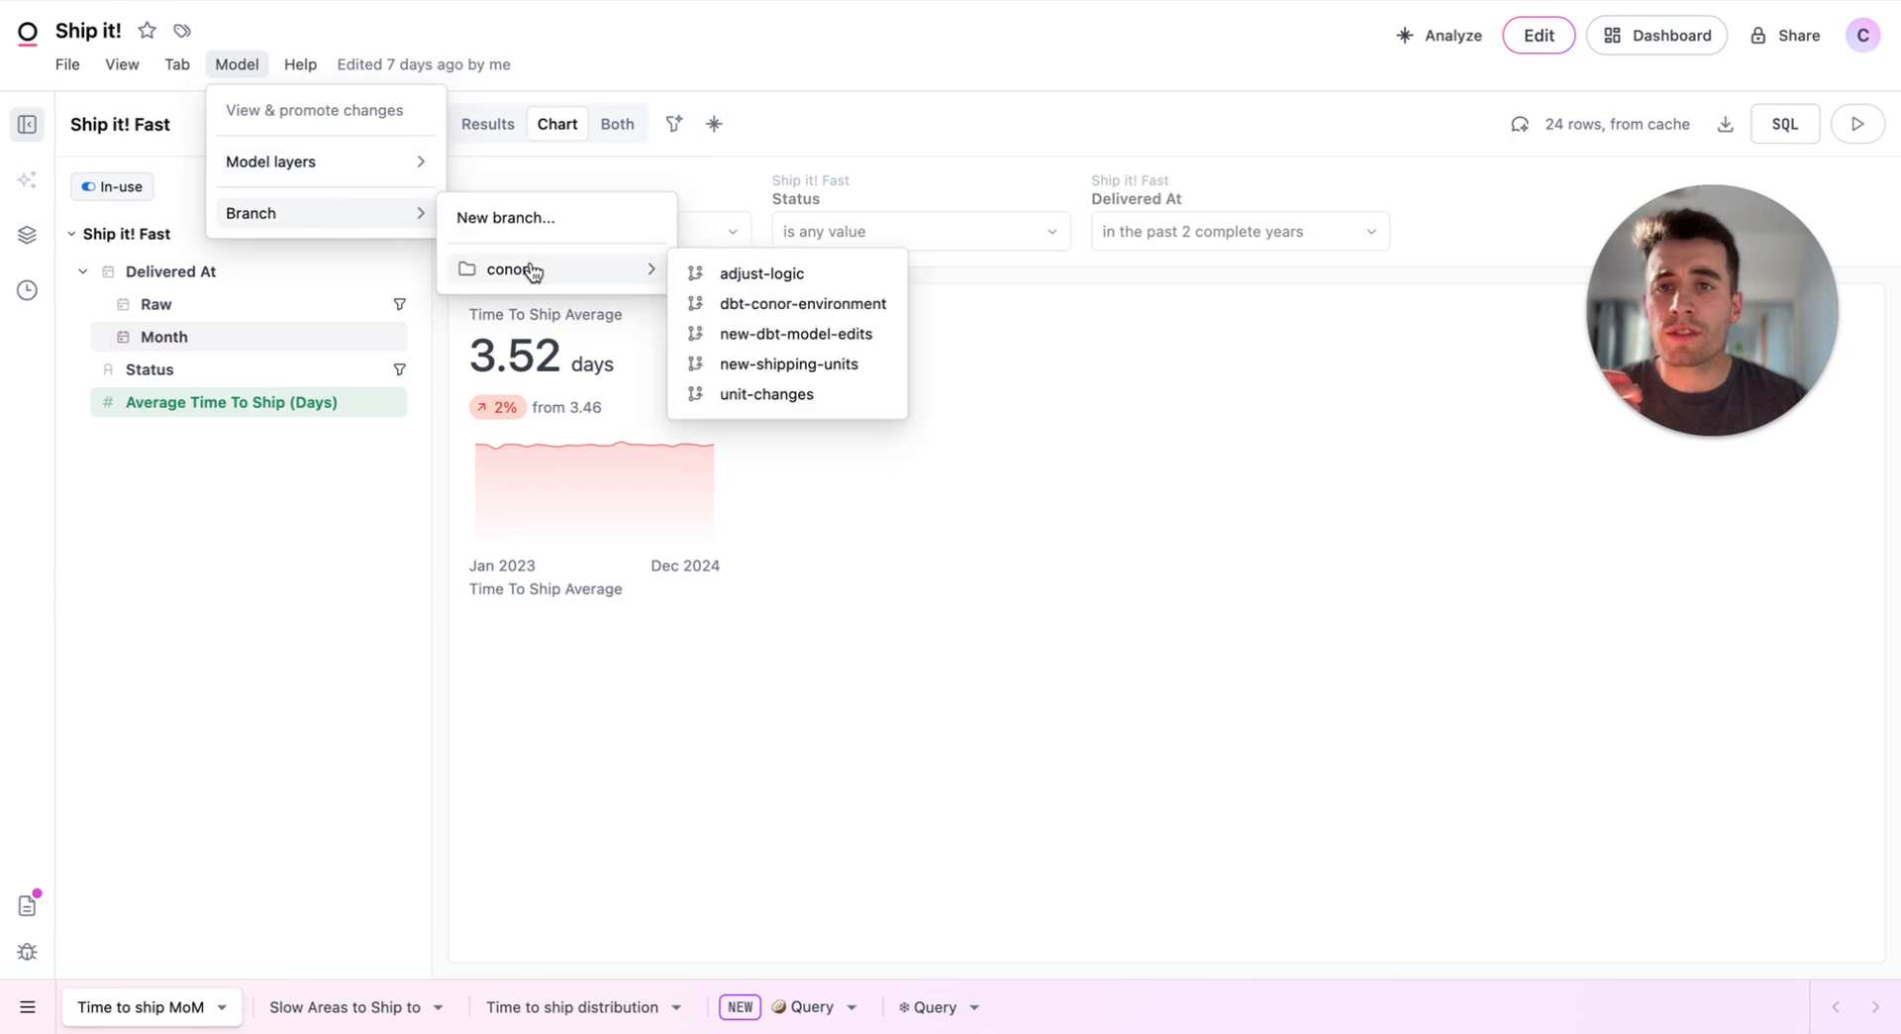
click(810, 337)
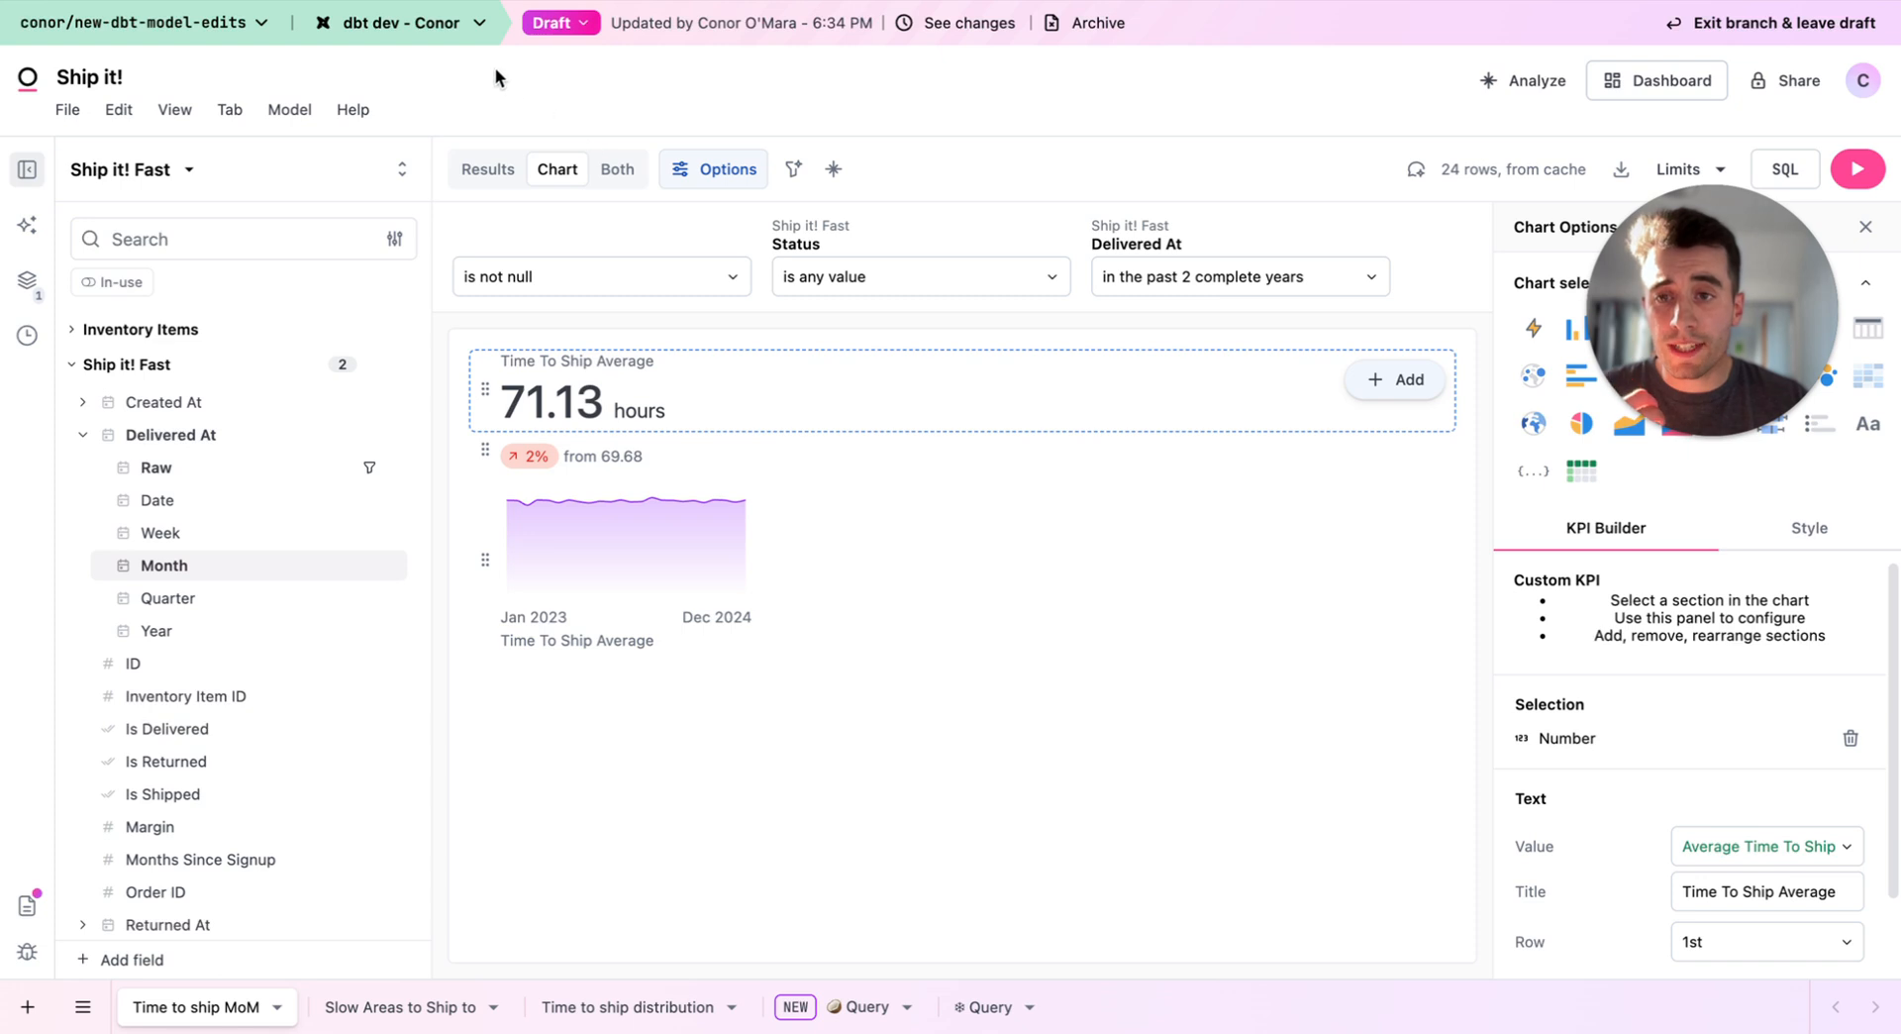
Step: Merge the new-dbt-model-edits branch into shared with the summary "Ship it", including the workbook model changes
click(109, 22)
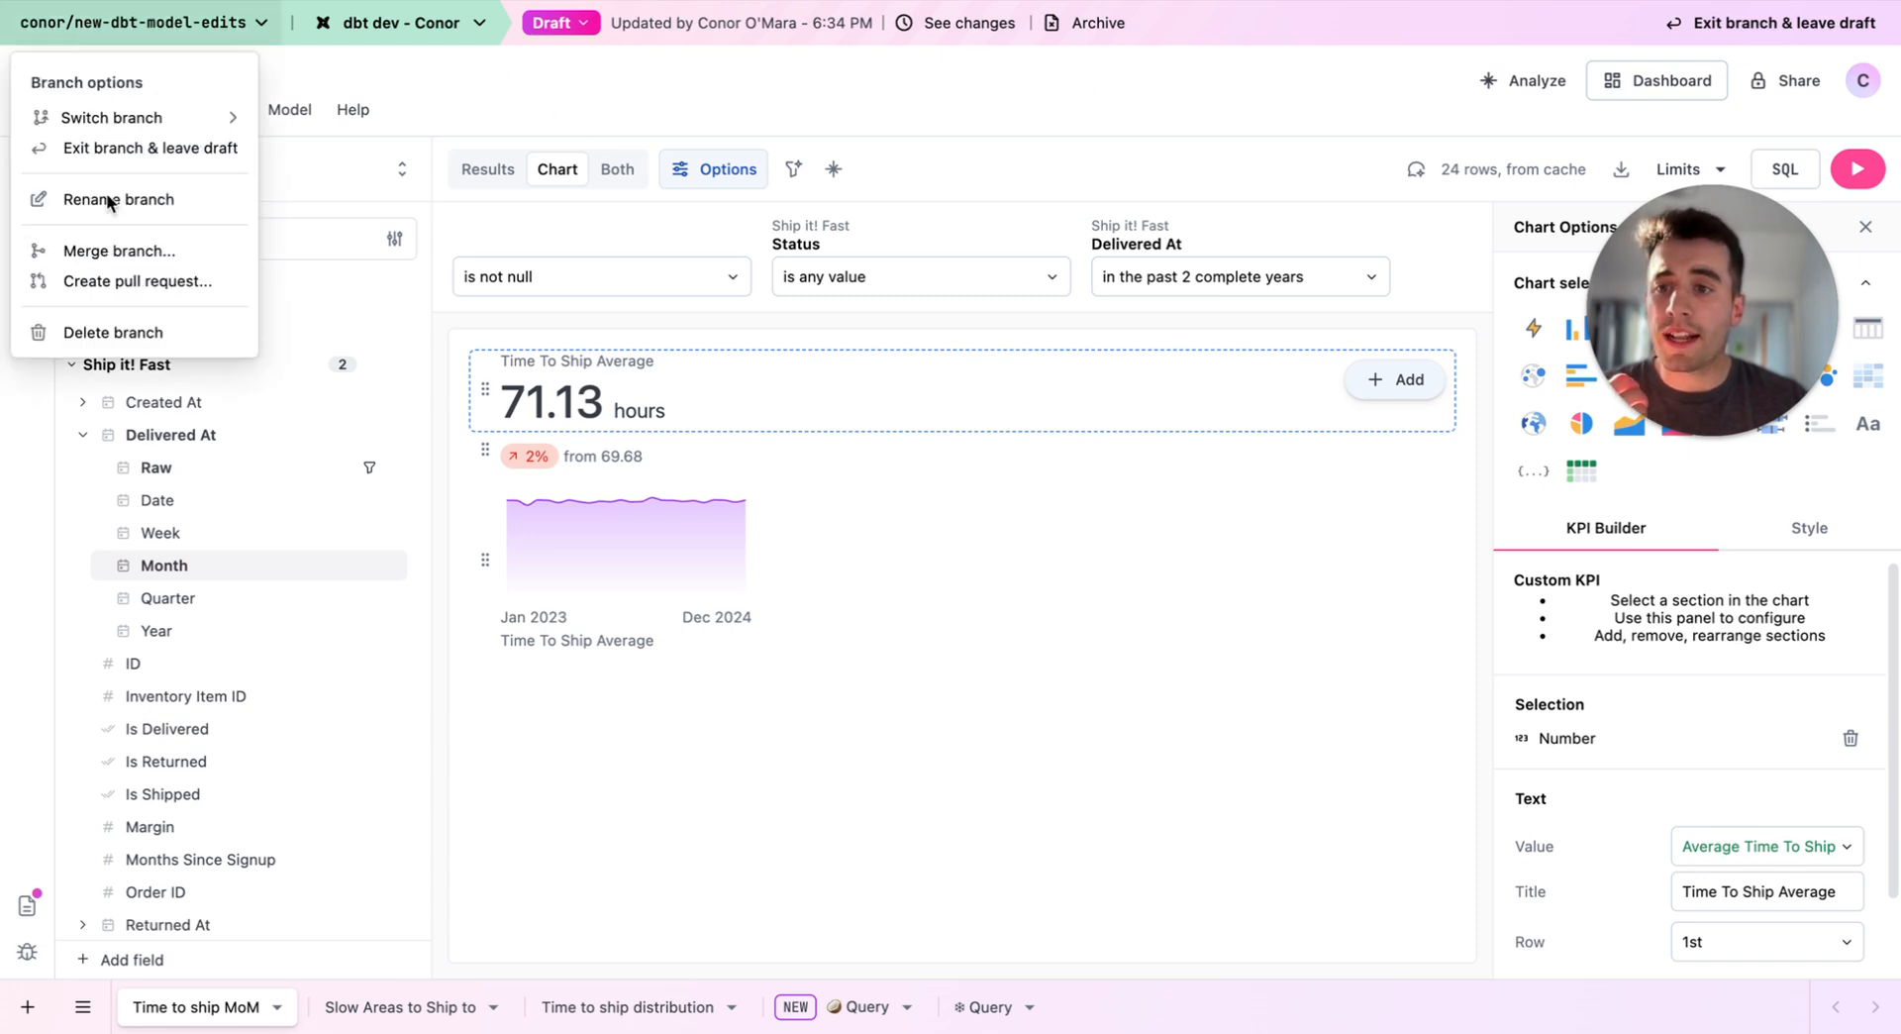
click(104, 253)
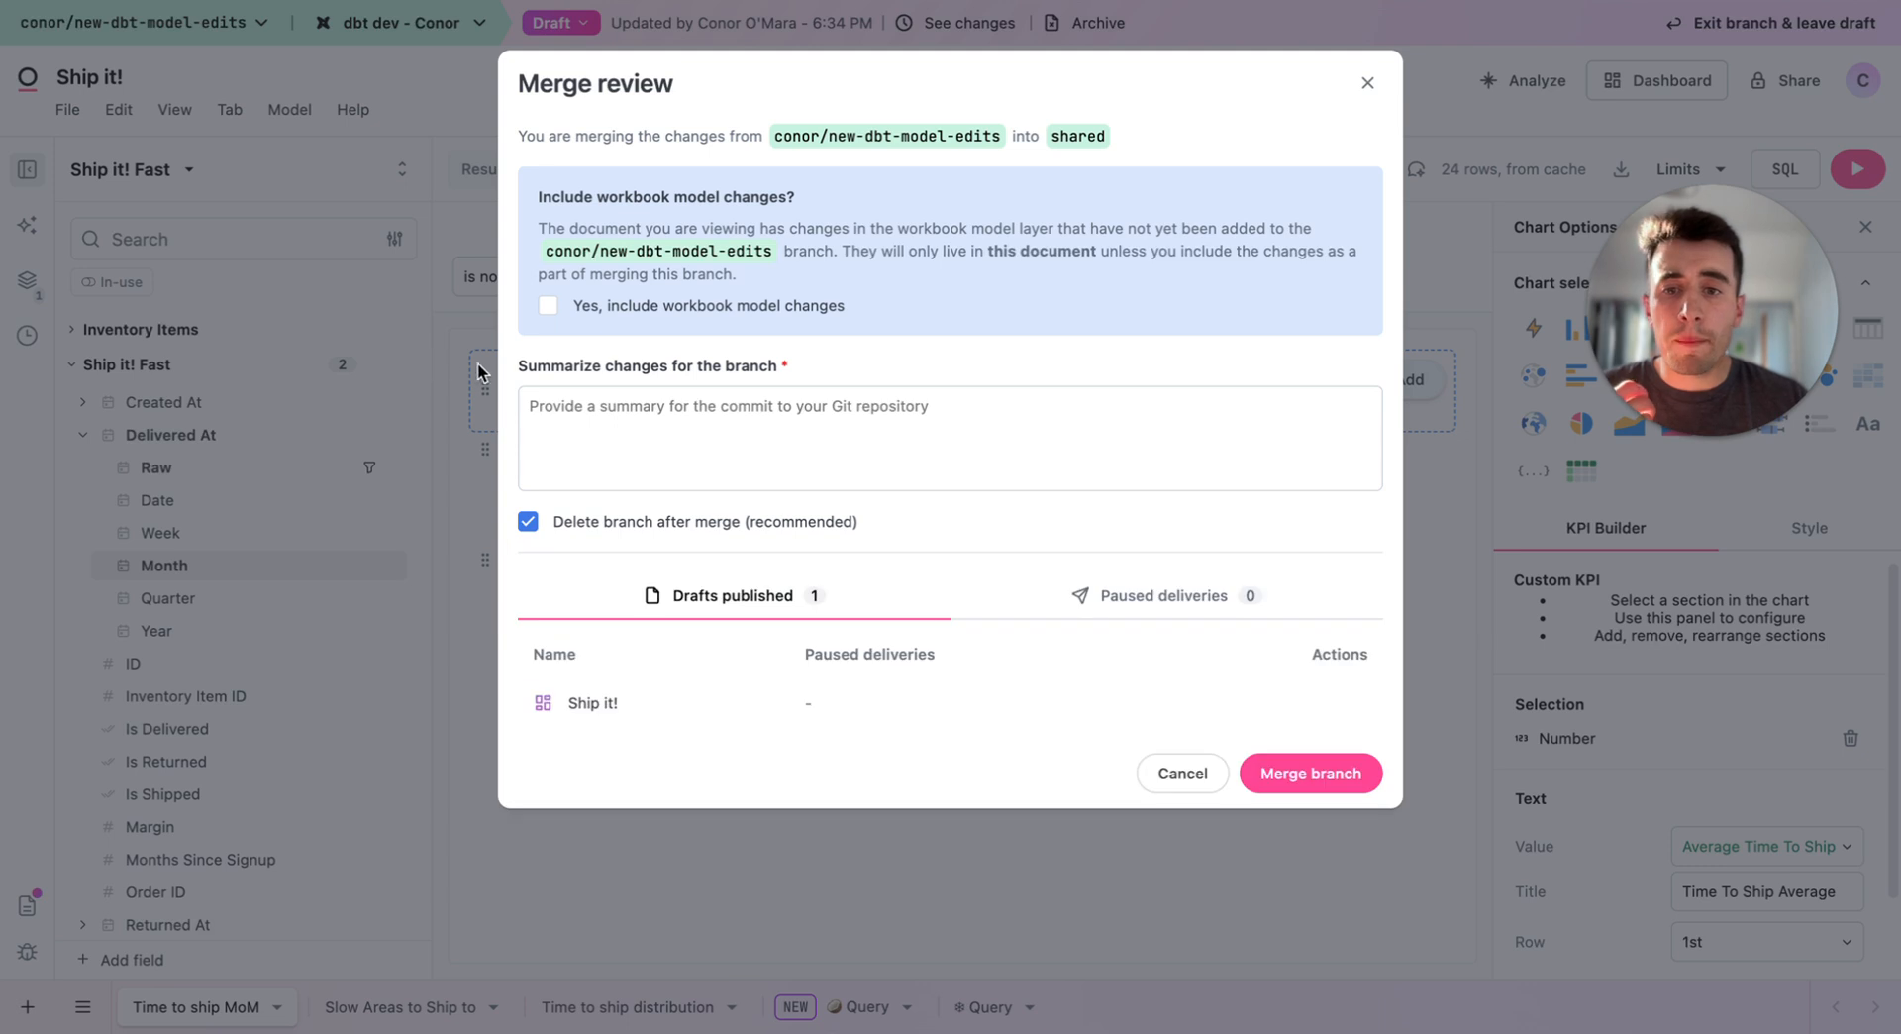
click(599, 409)
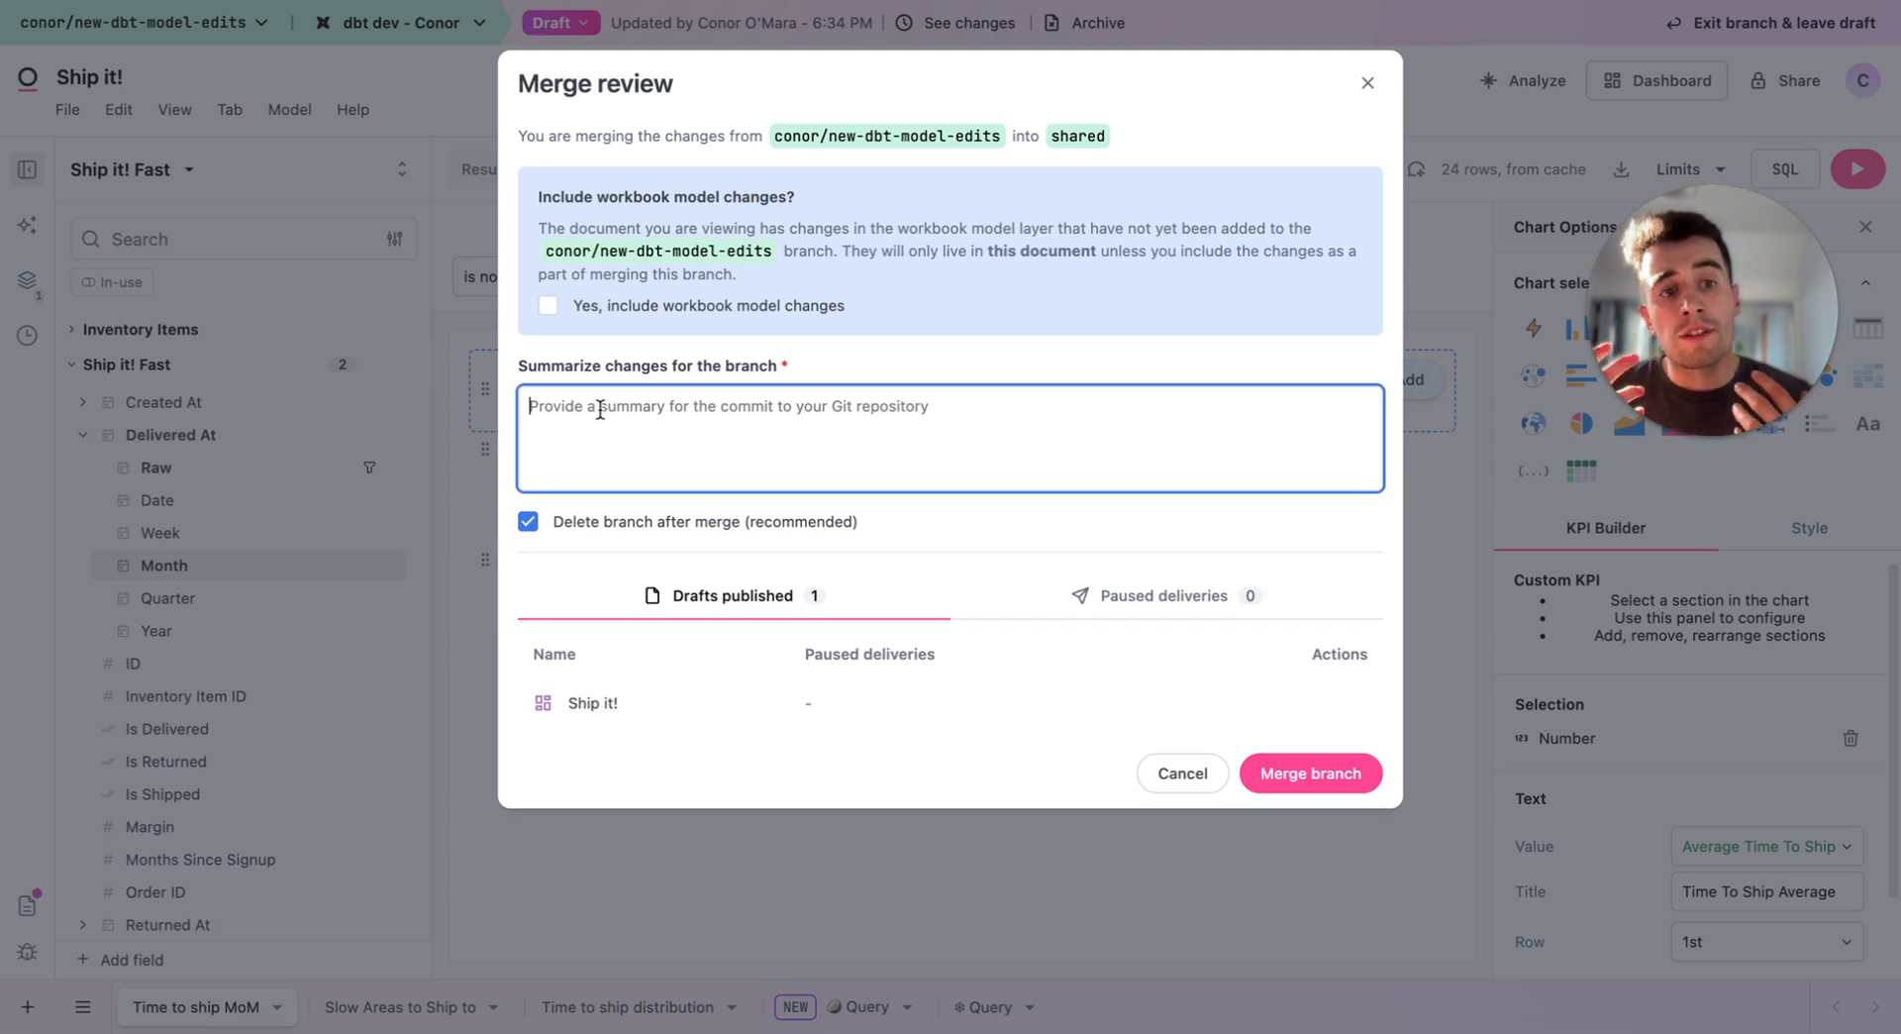
text(Ship it)
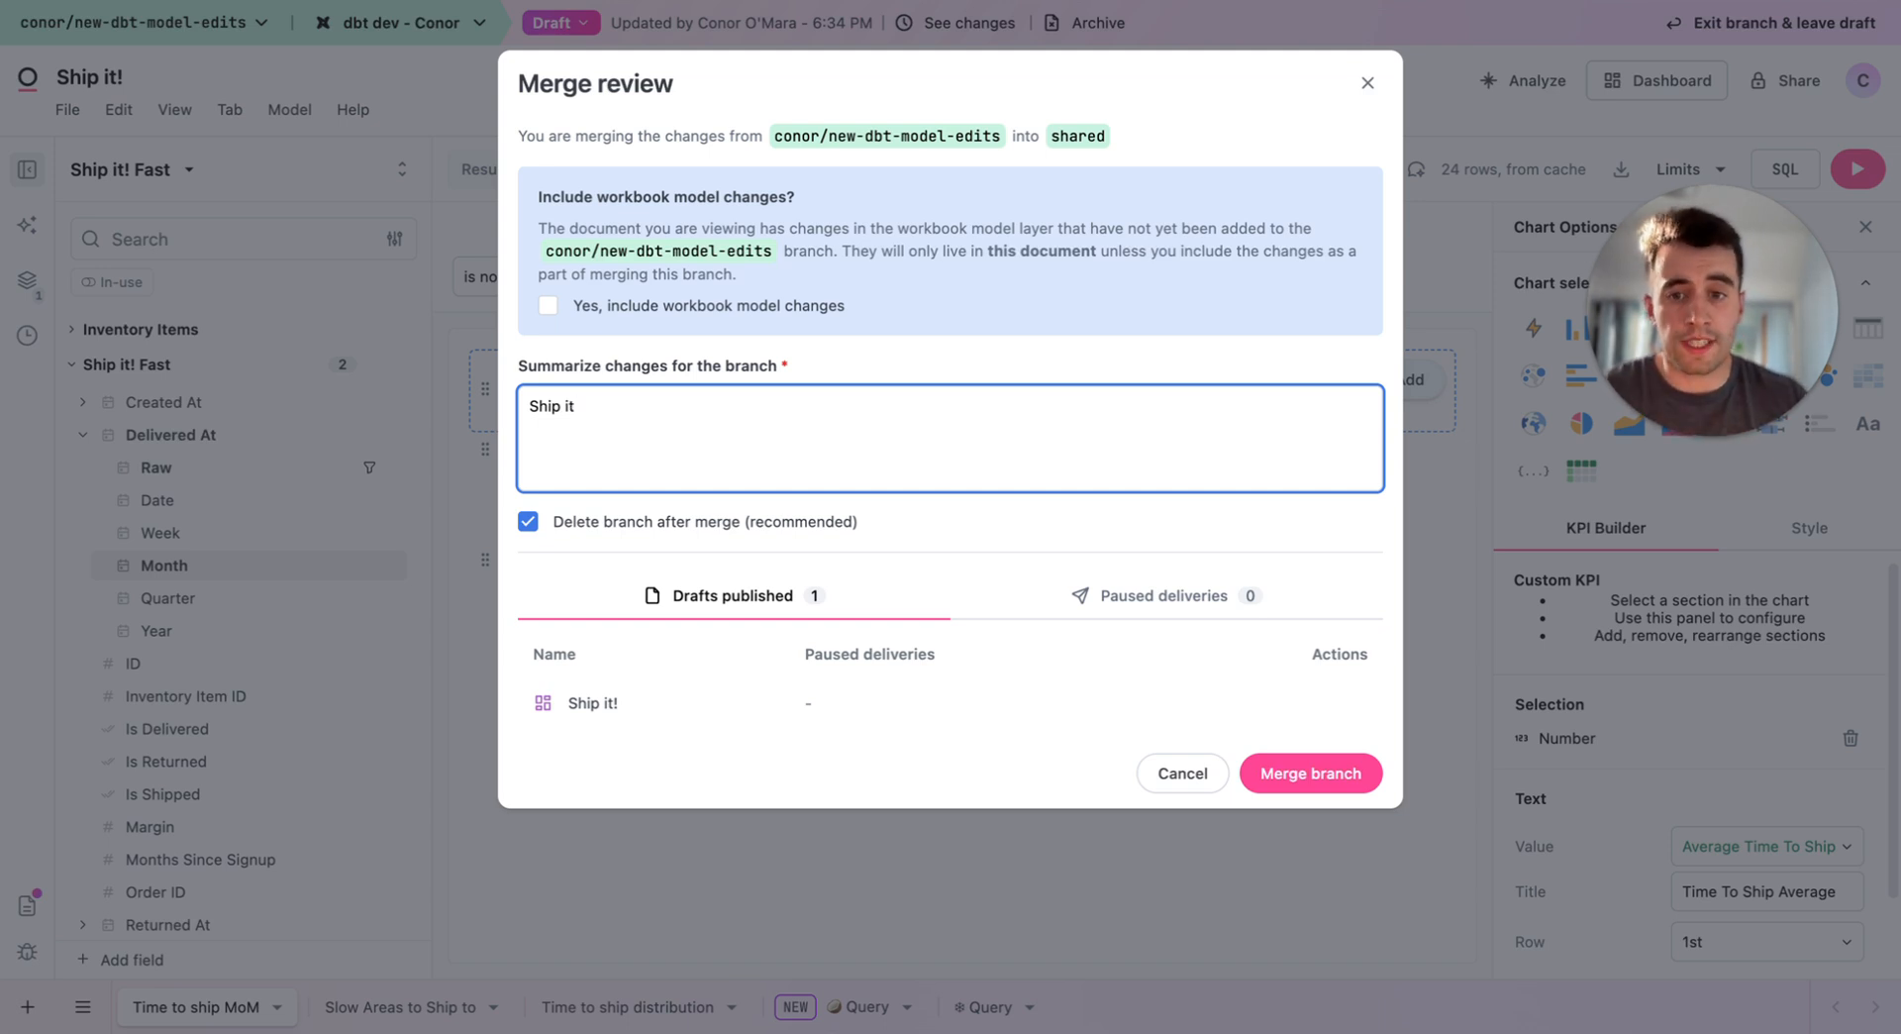
click(547, 307)
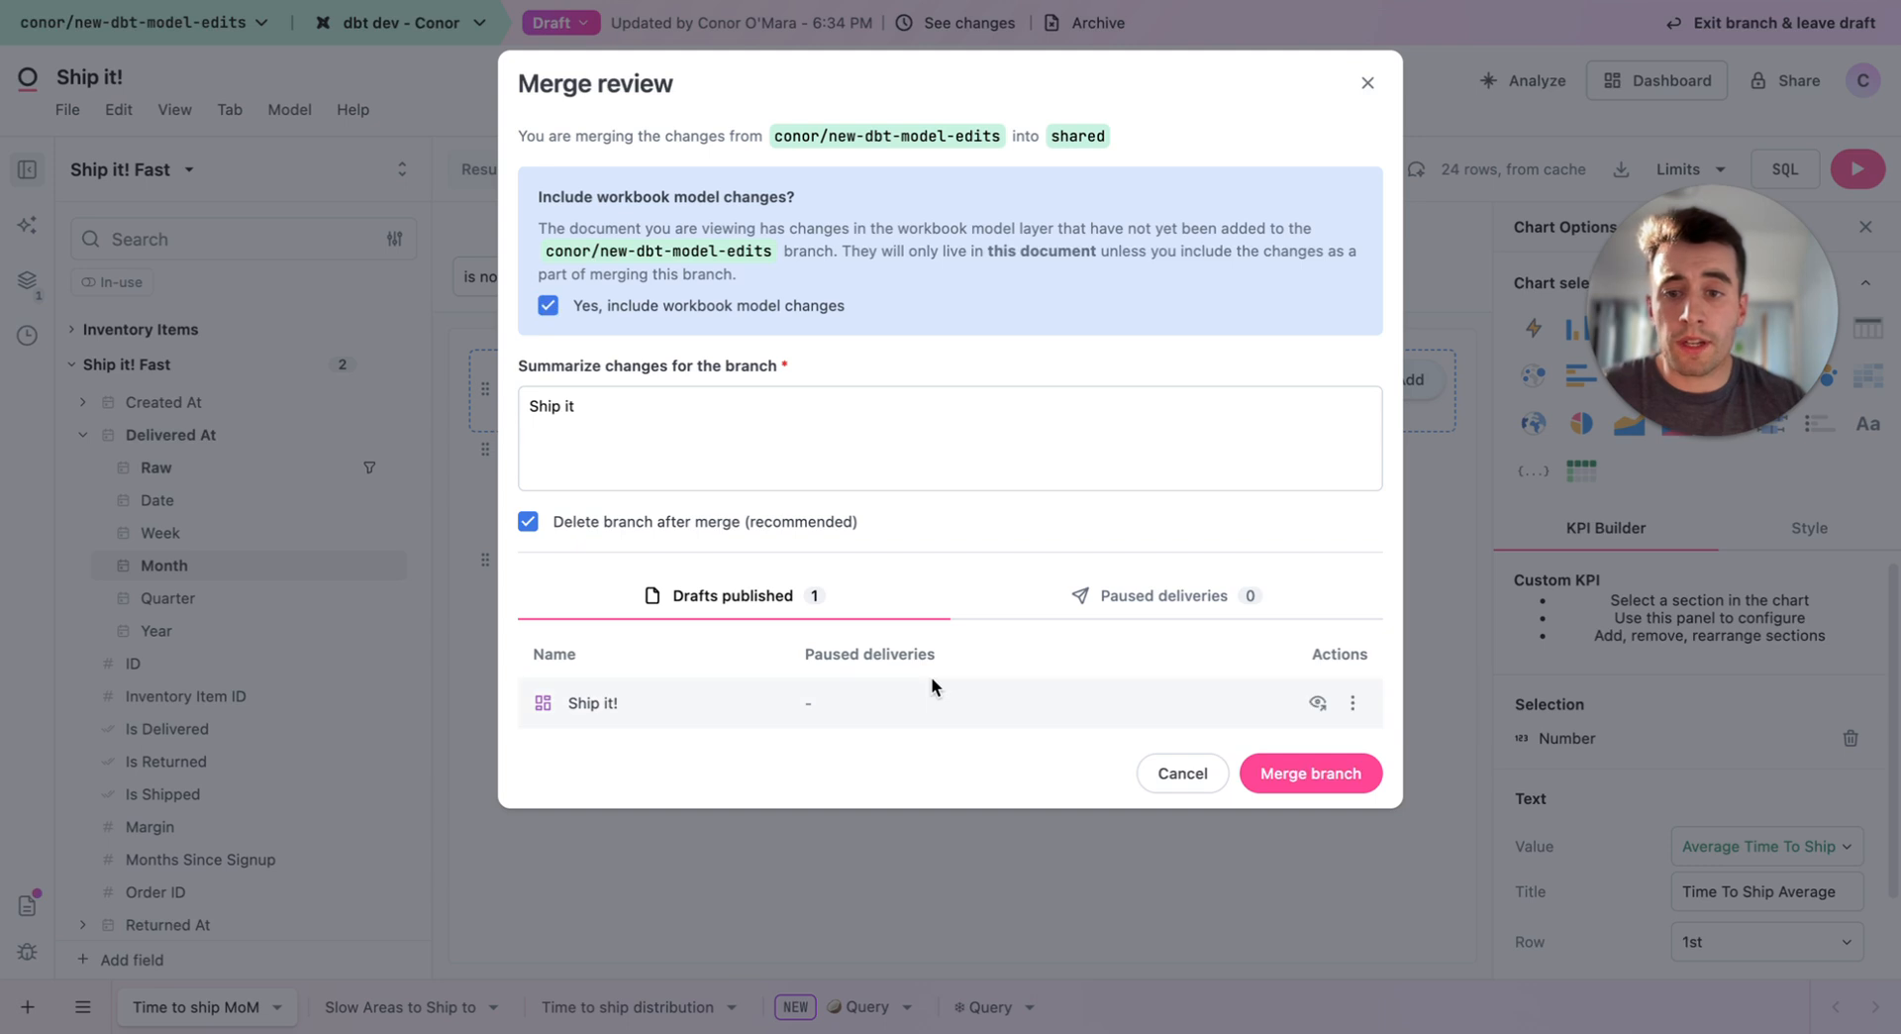
click(1286, 780)
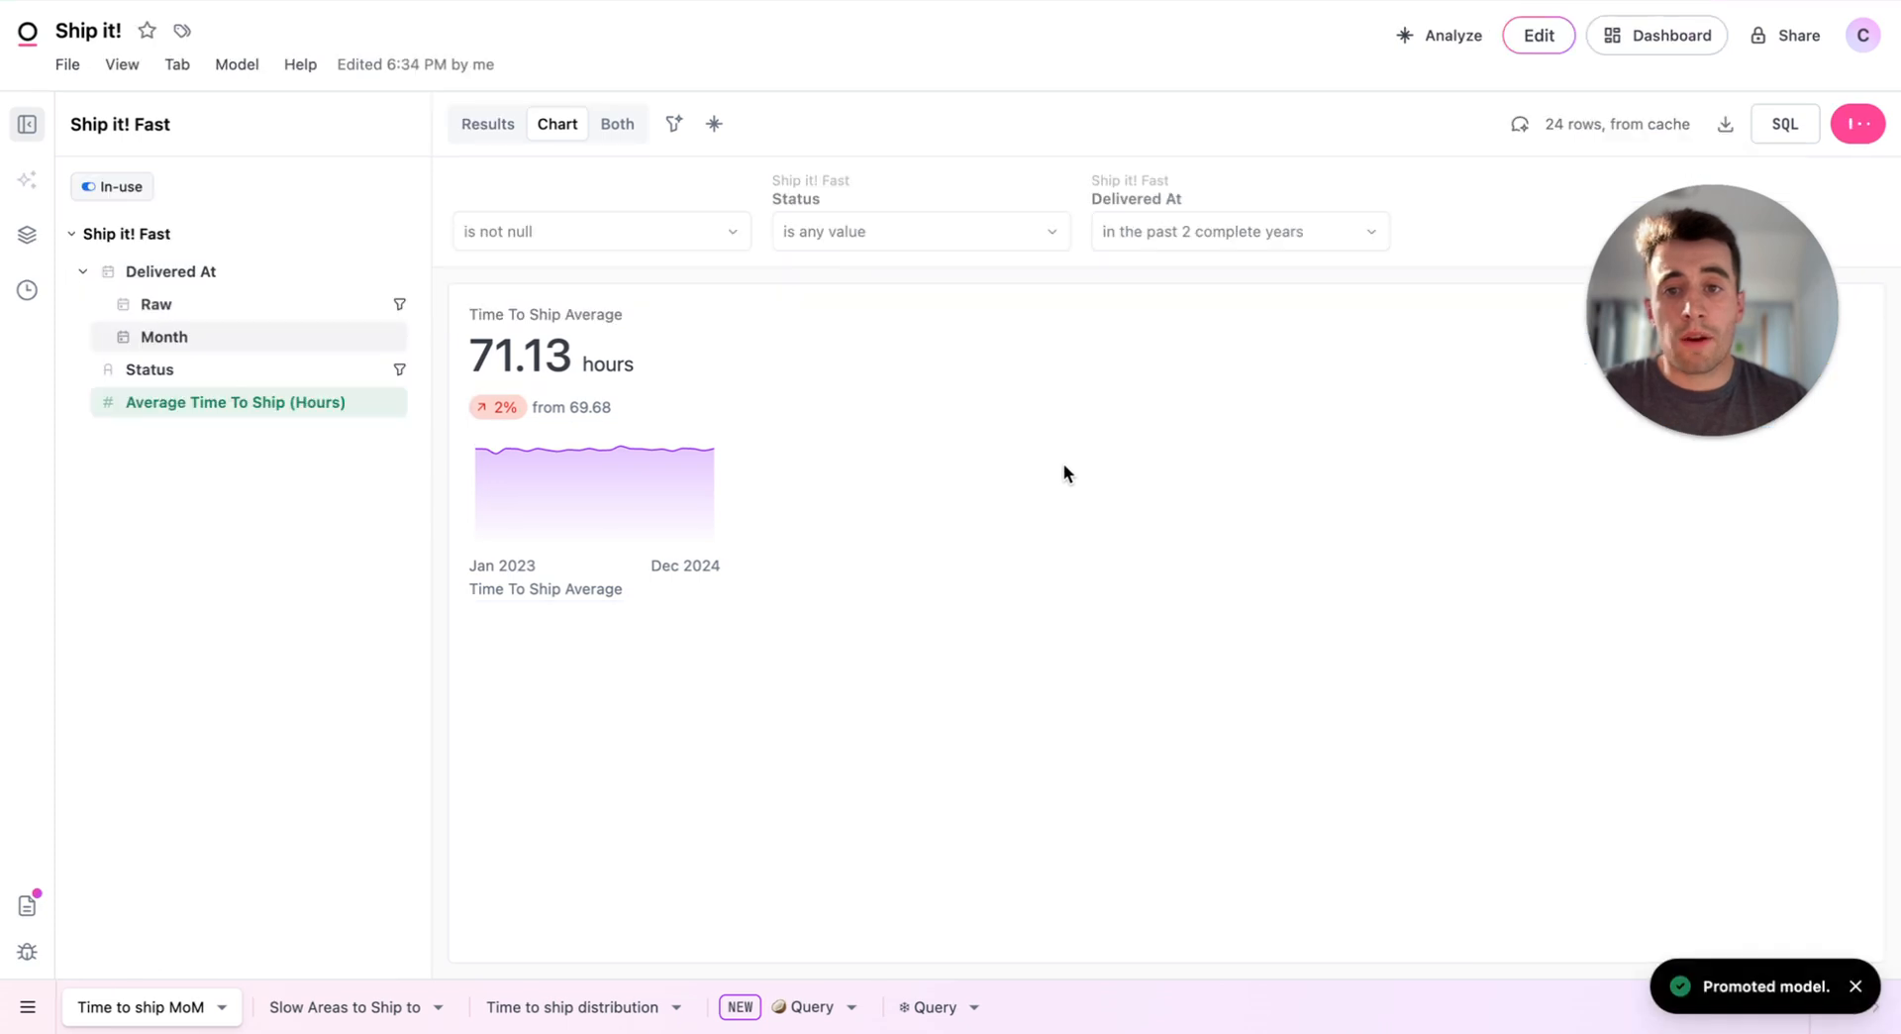
Step: Return to the published Ship it! dashboard and refresh the data in its tiles
click(1640, 46)
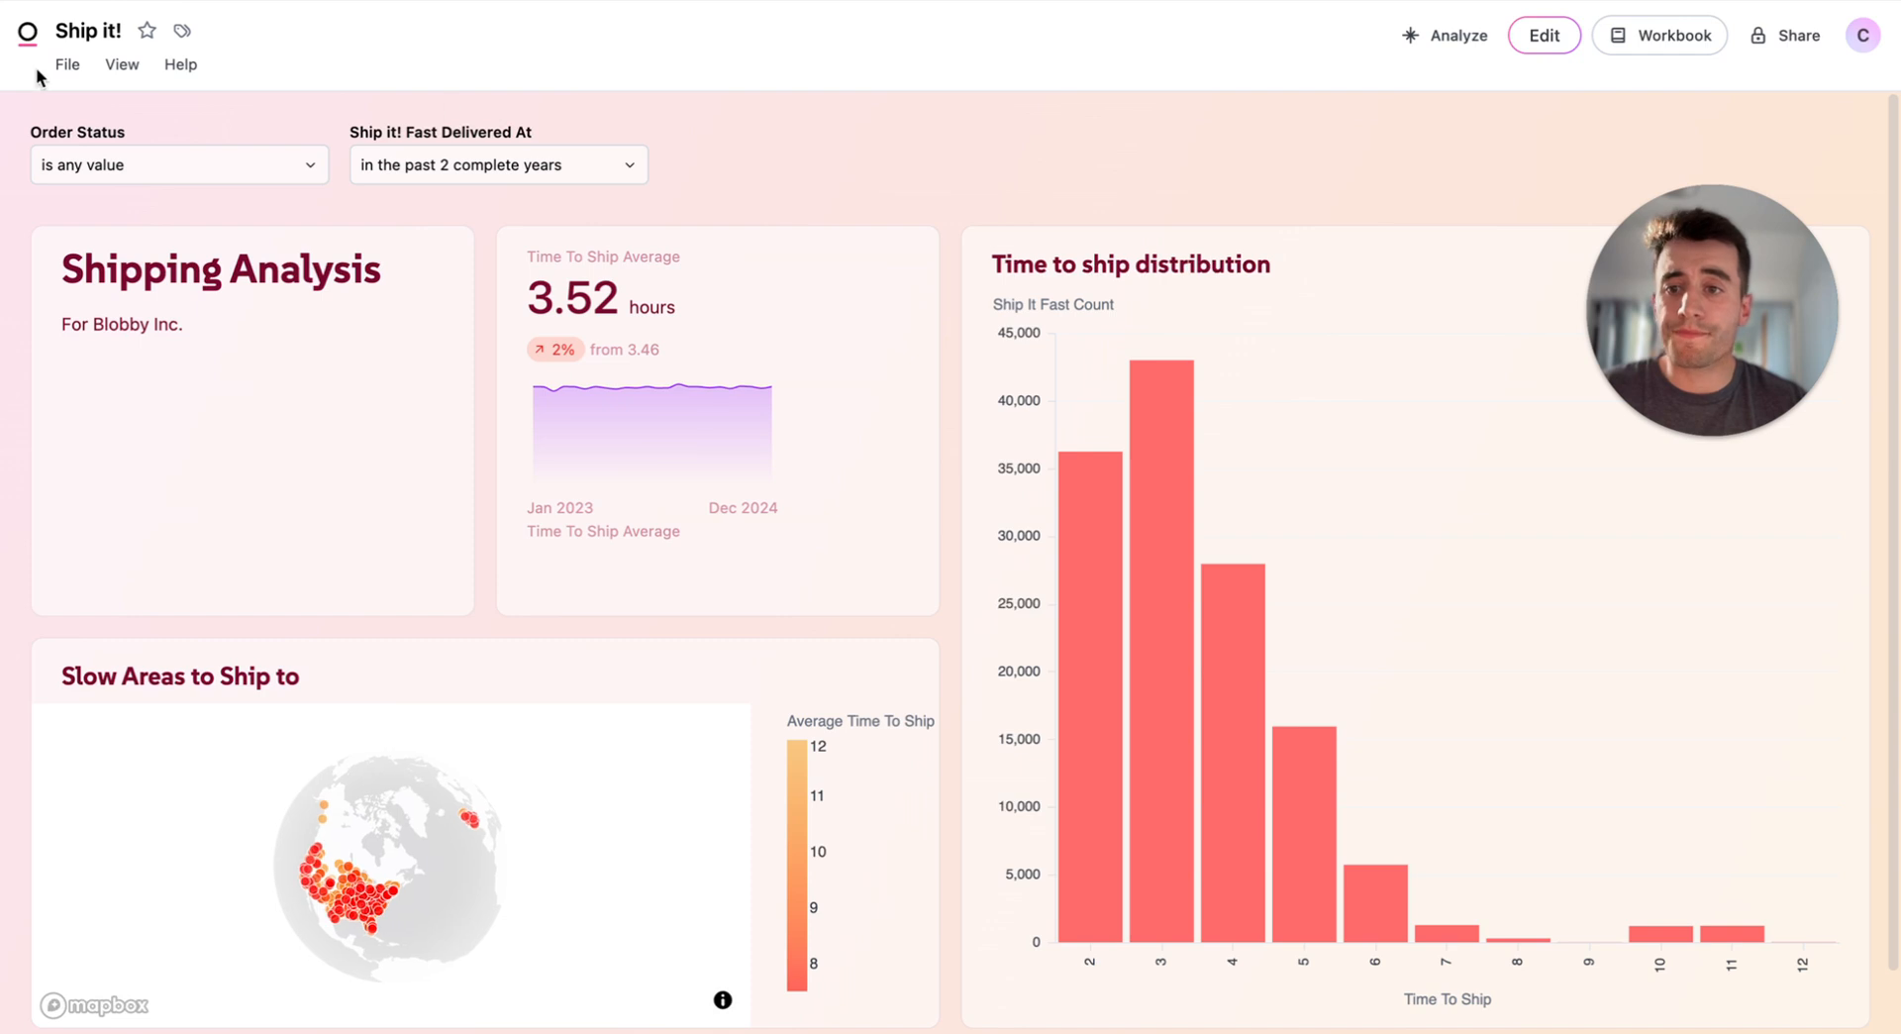
click(121, 71)
click(157, 140)
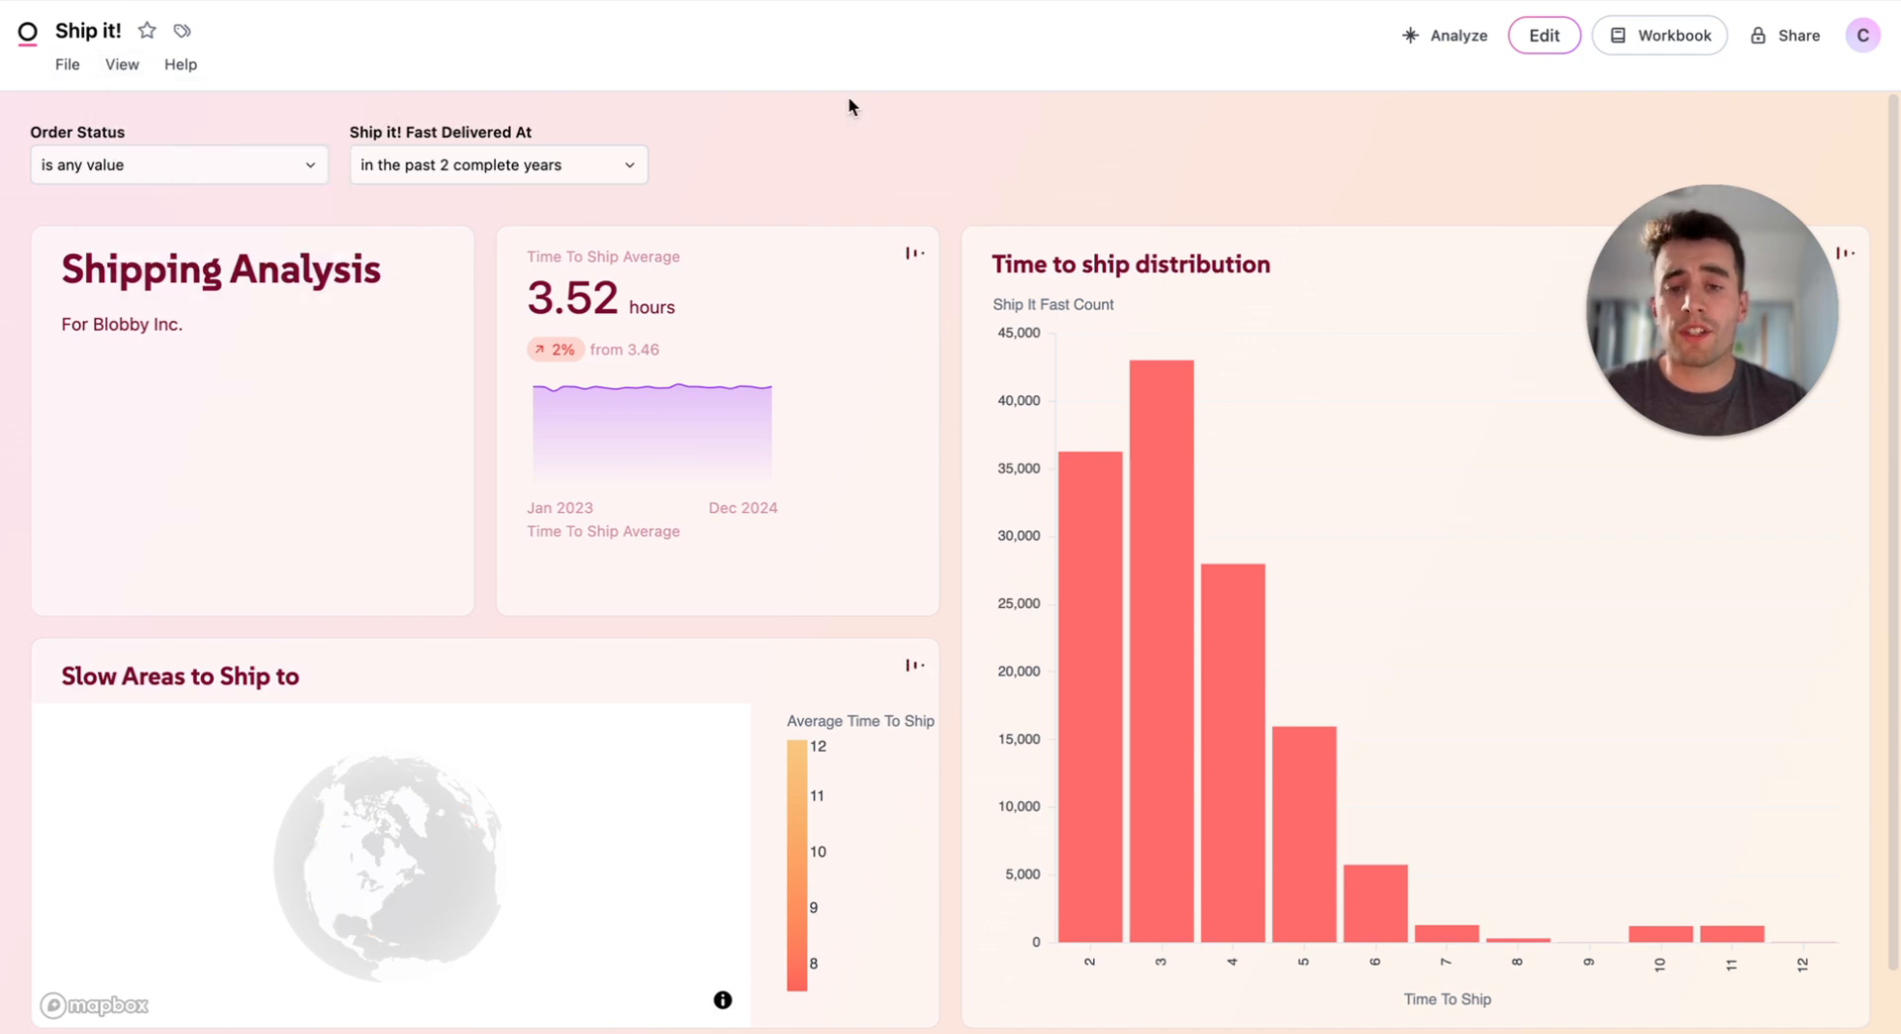